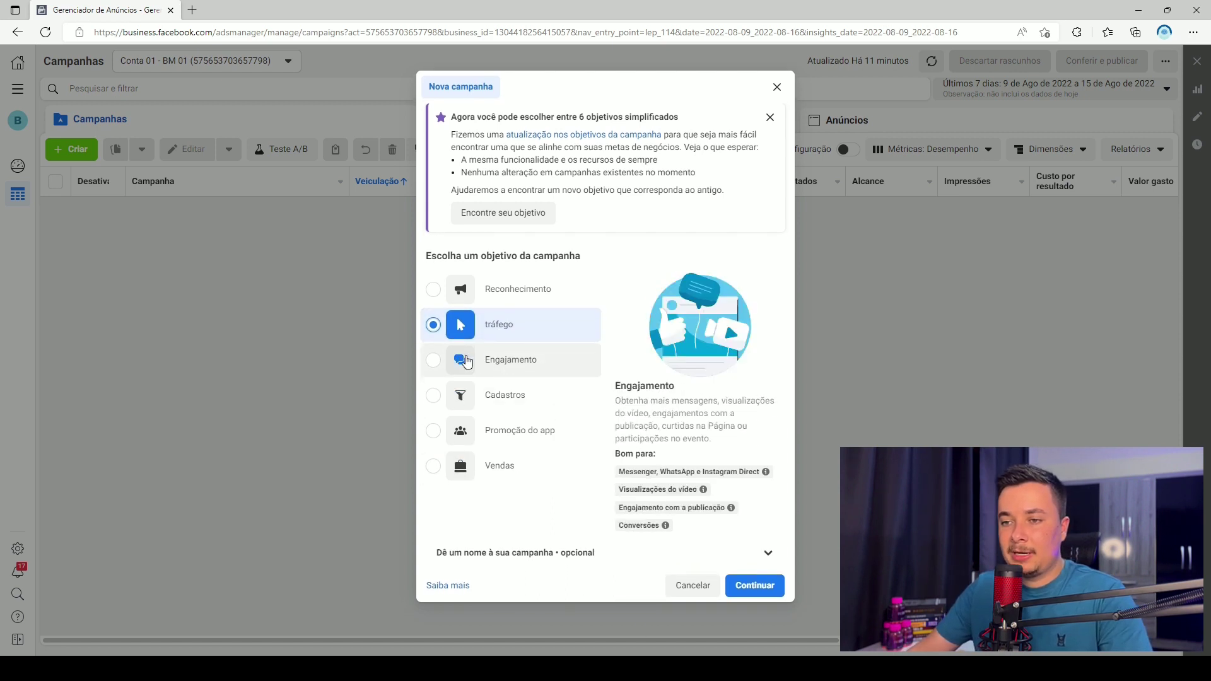
# Create a new campaign with the tráfego objective and review its campaign details
pyautogui.click(761, 580)
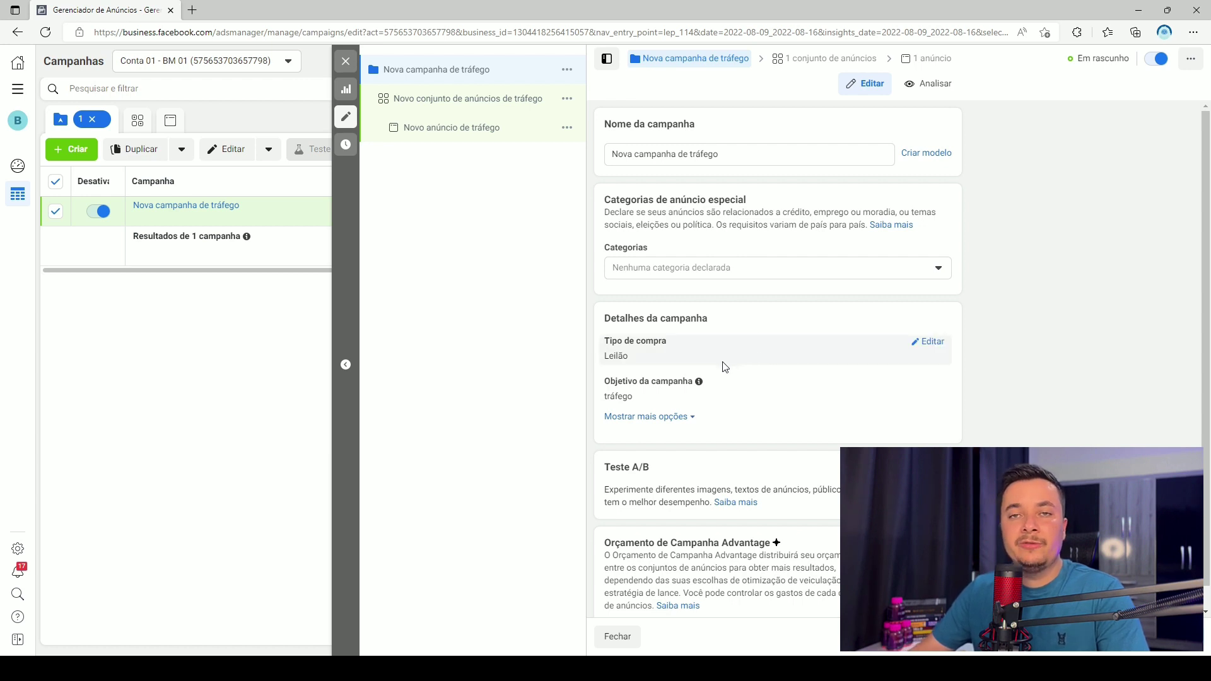
pyautogui.doubleClick(623, 398)
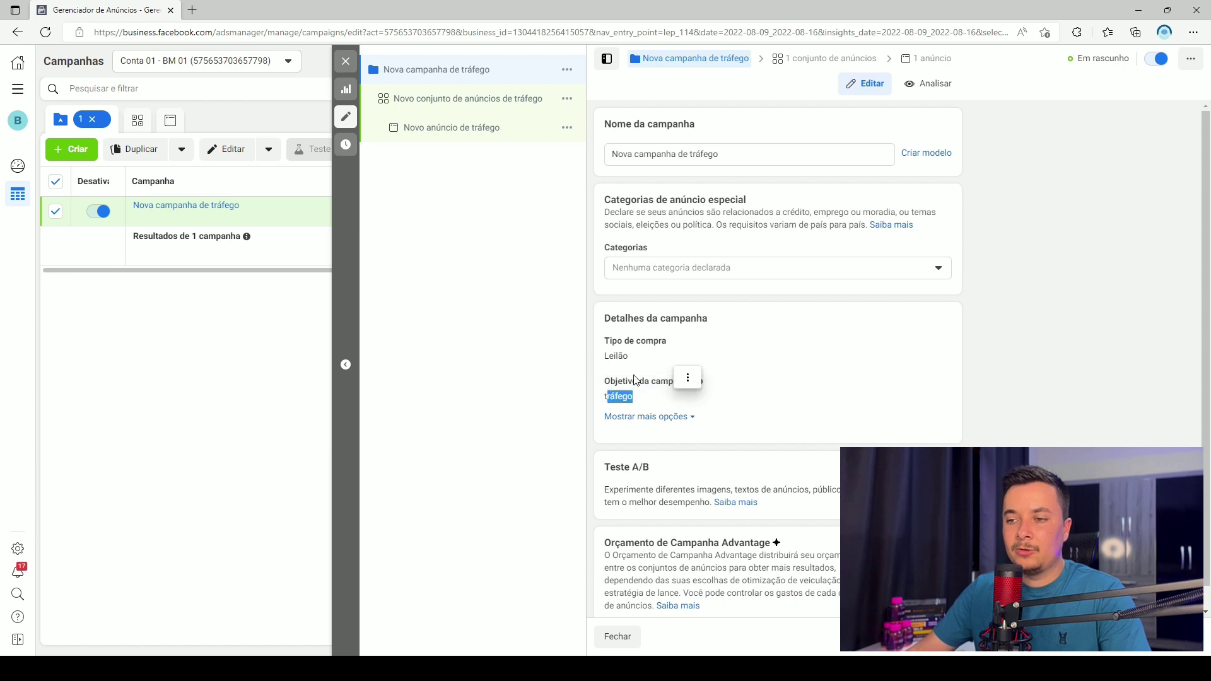
pyautogui.moveTo(650, 381); pyautogui.dragTo(684, 408)
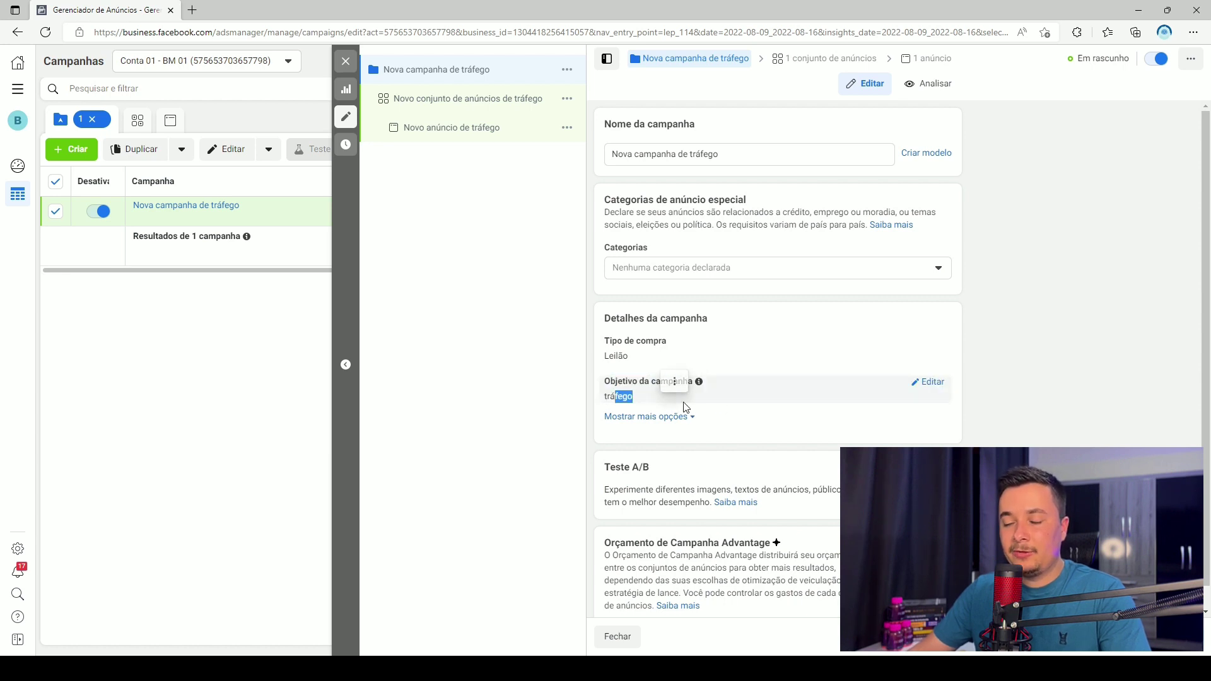
pyautogui.scroll(-1, 831, 424)
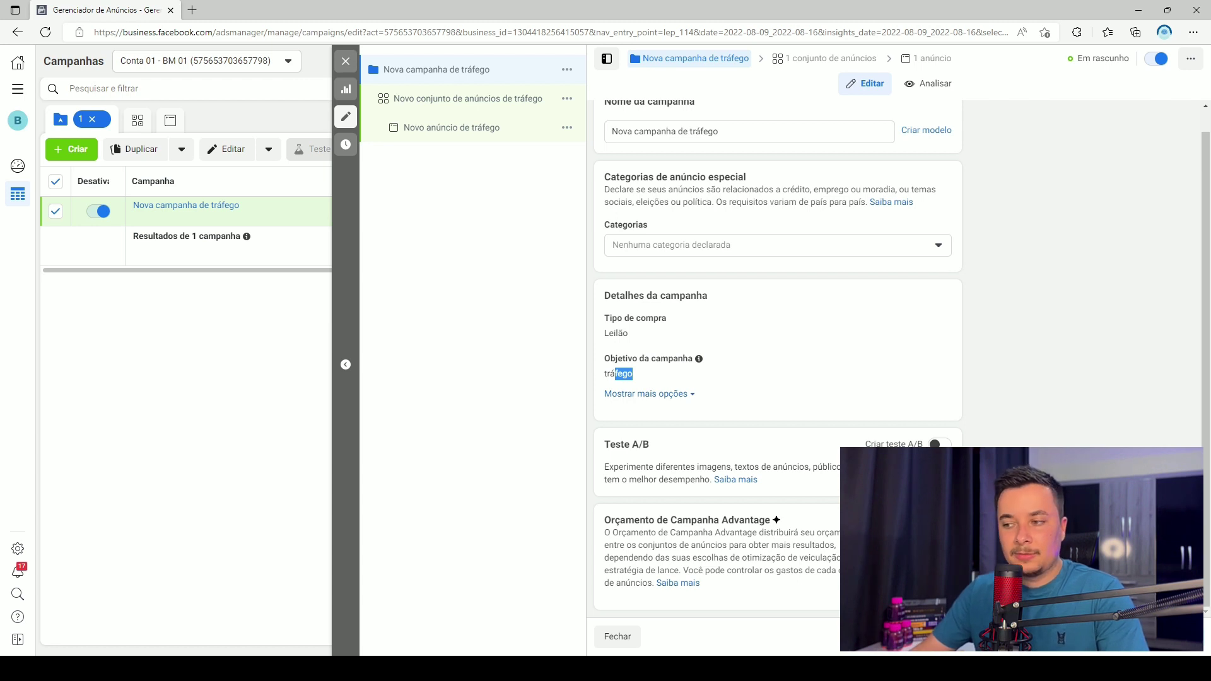
# Turn on Orçamento de Campanha Advantage to examine its daily budget setting, and turn it off again
pyautogui.moveTo(610, 522); pyautogui.dragTo(780, 530)
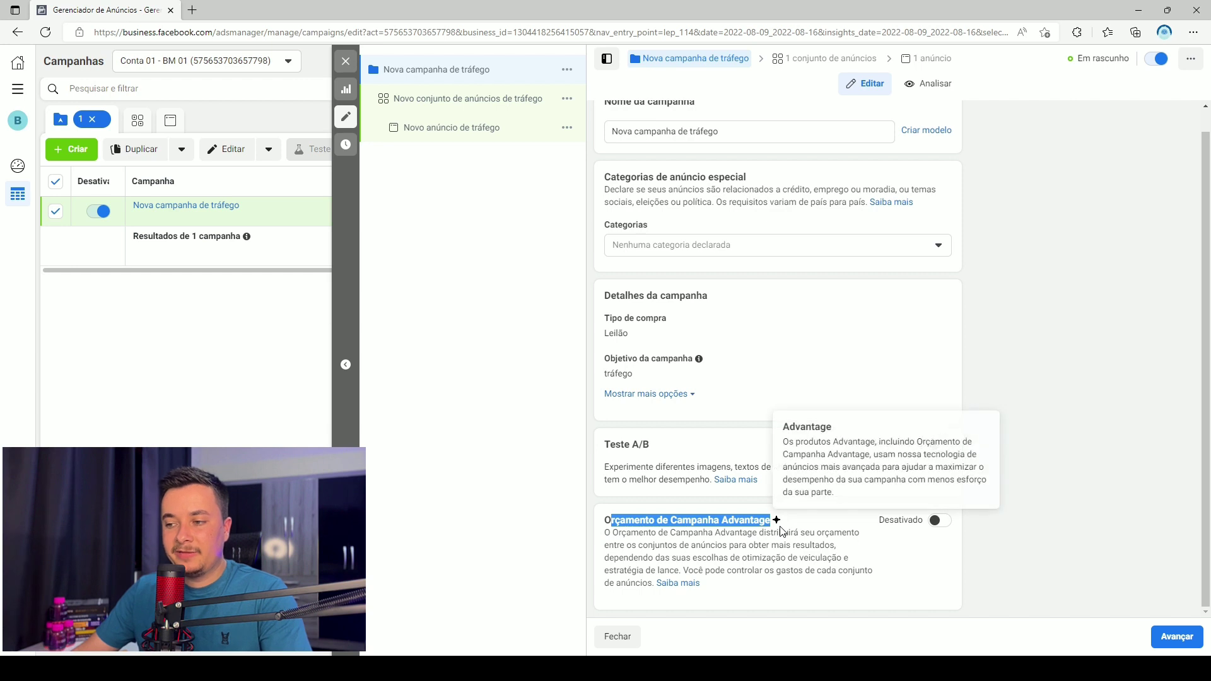
pyautogui.click(941, 521)
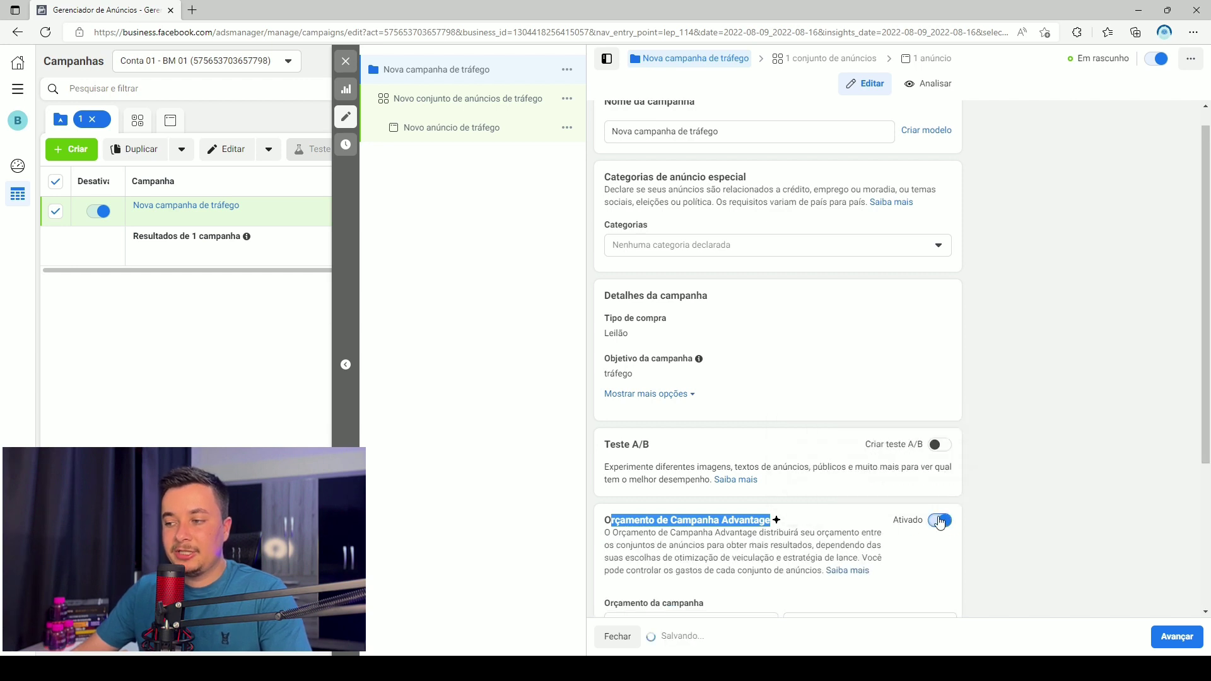
pyautogui.scroll(-3, 944, 511)
pyautogui.scroll(-1, 944, 511)
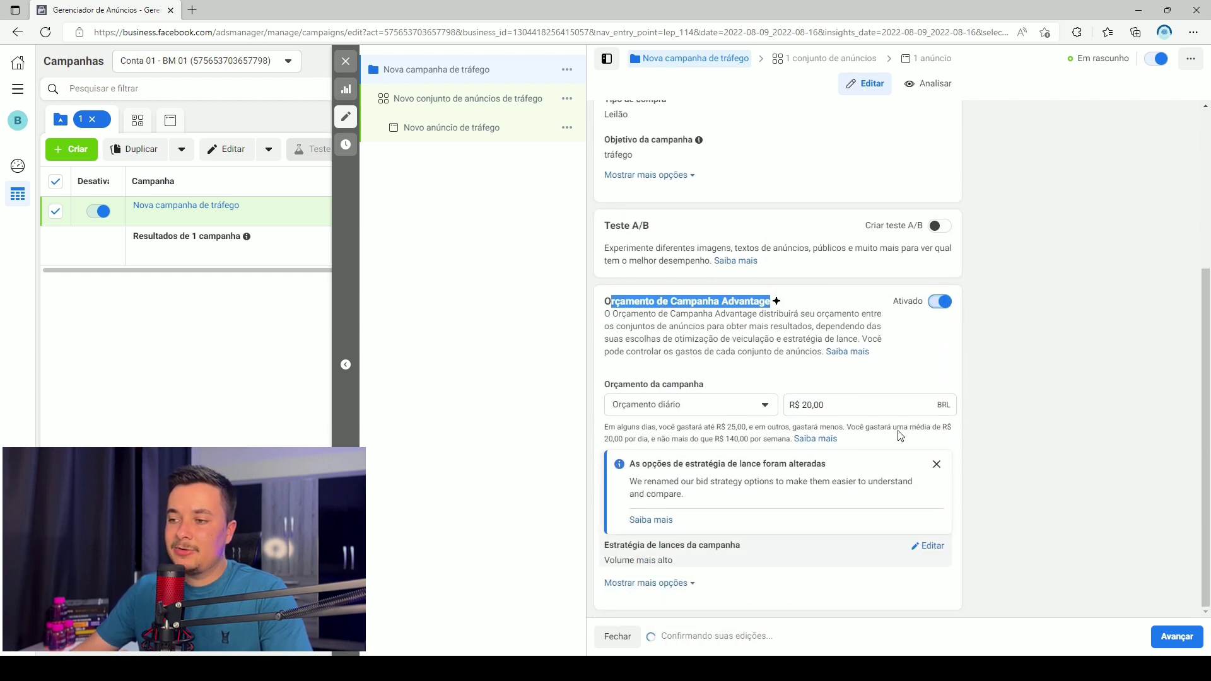
pyautogui.doubleClick(815, 406)
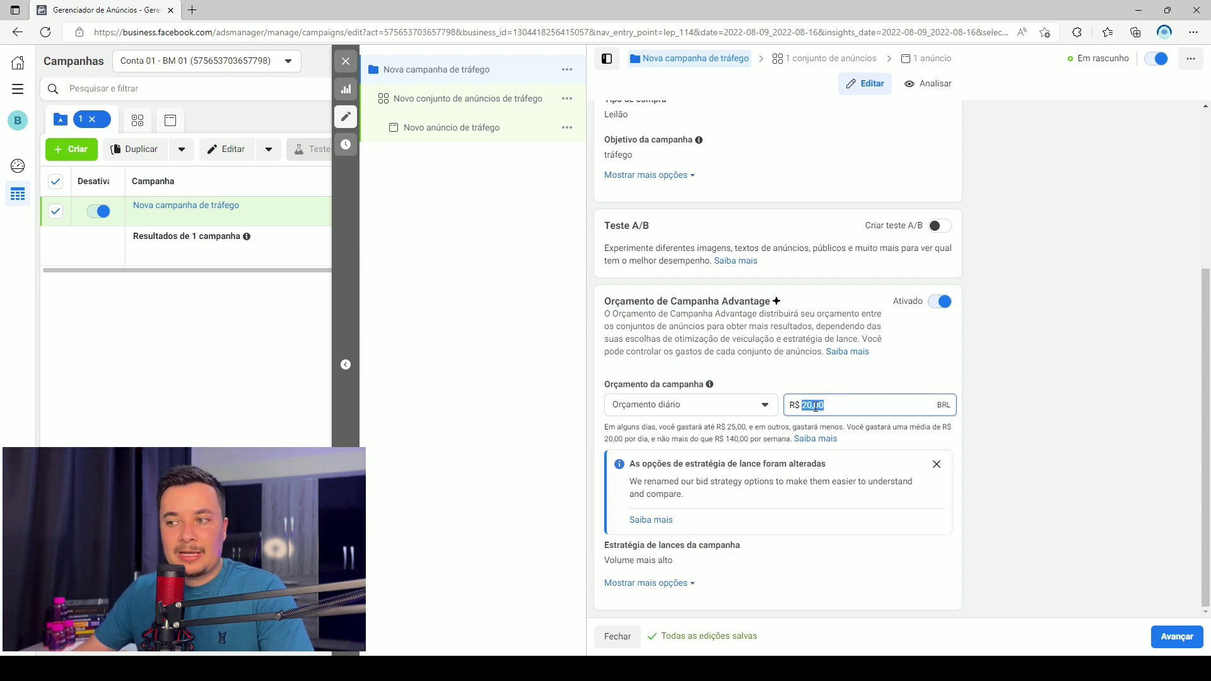
pyautogui.tripleClick(850, 404)
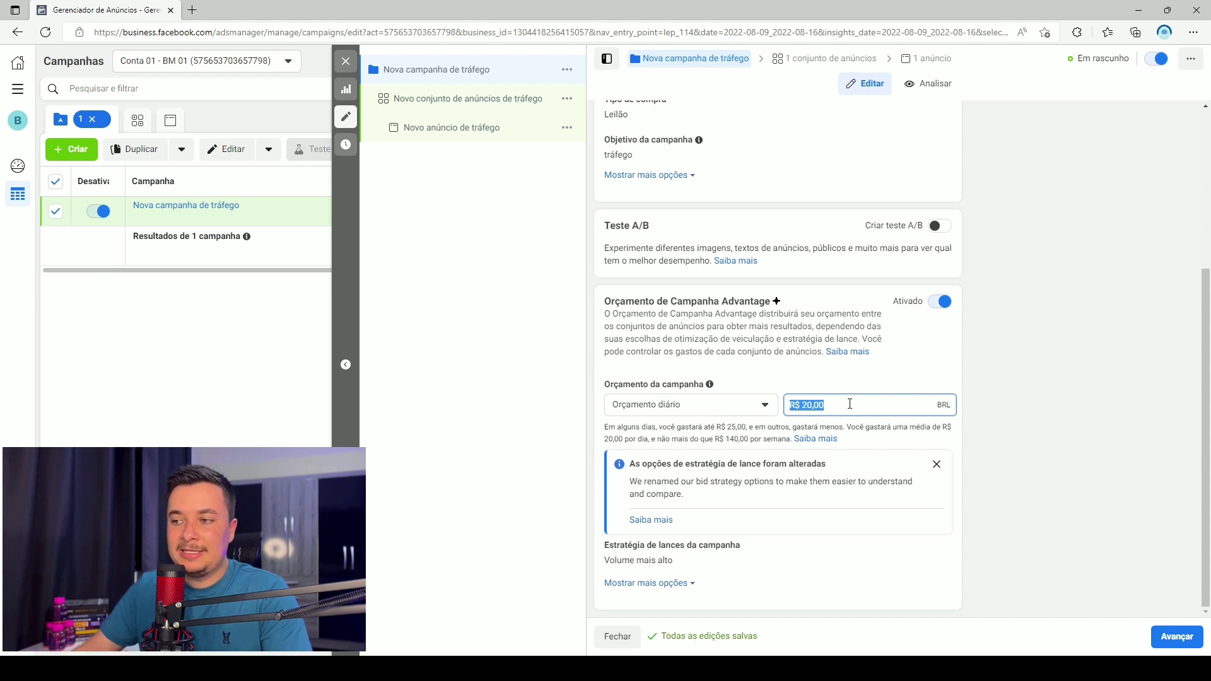
pyautogui.doubleClick(849, 404)
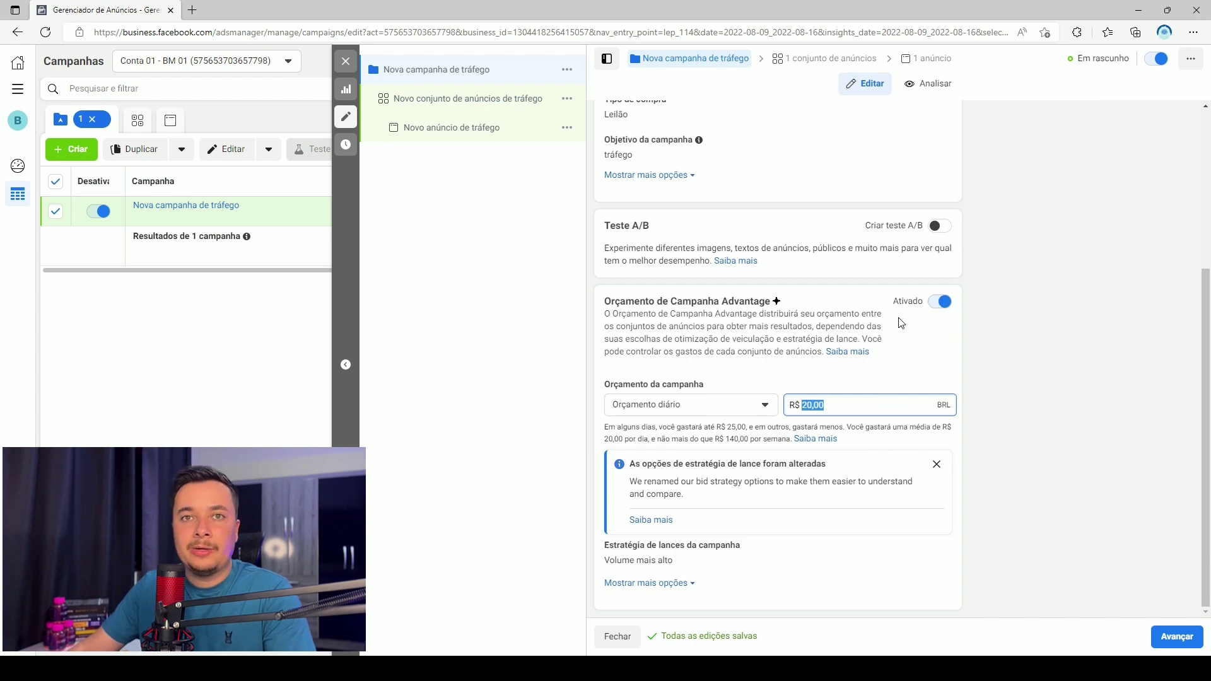
pyautogui.click(937, 309)
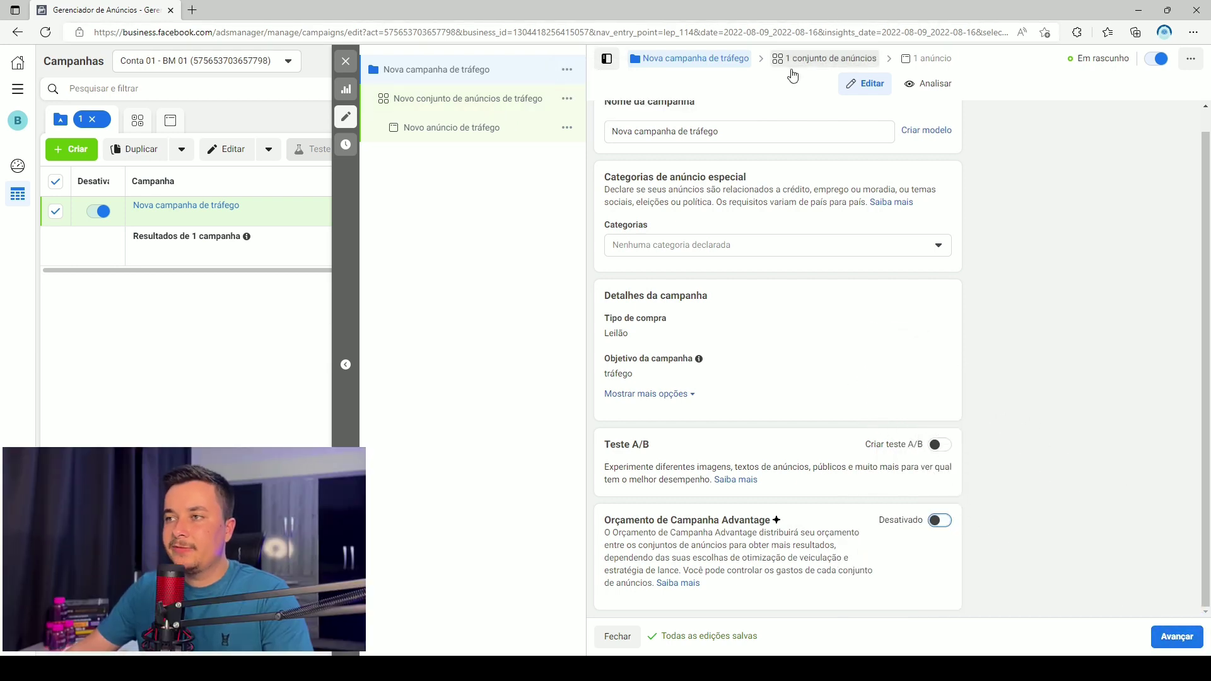
# Open the campaign's ad set at its Orçamento e programação section
pyautogui.click(830, 61)
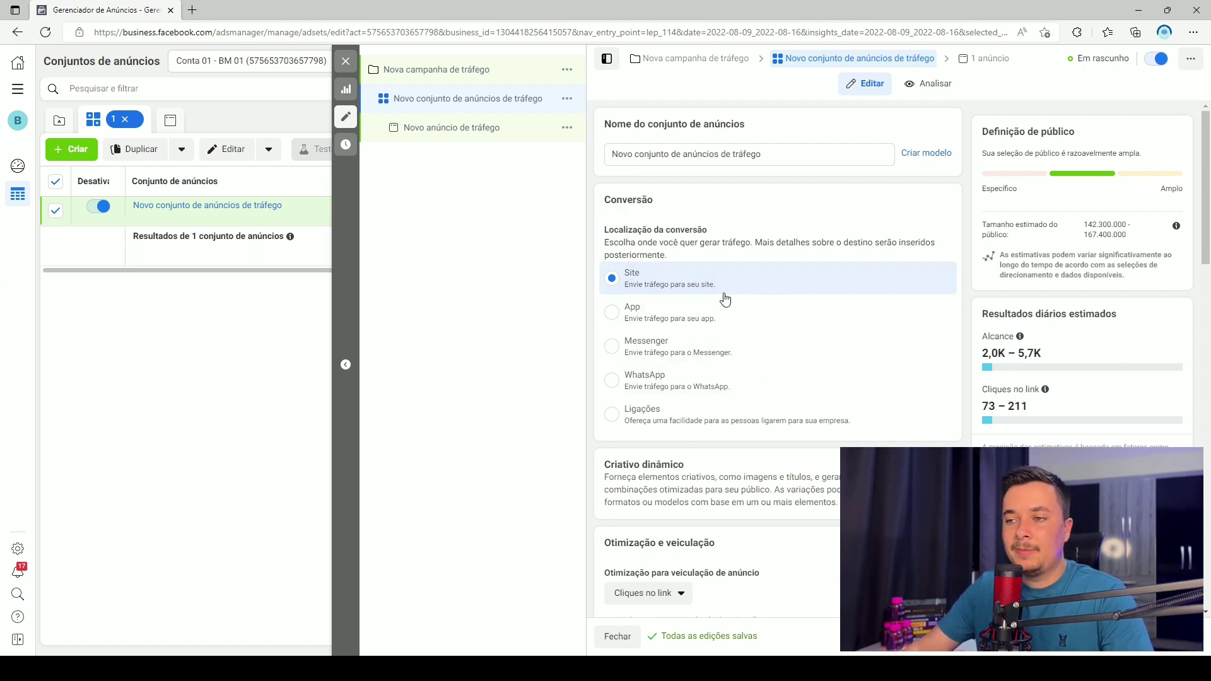
pyautogui.scroll(-4, 715, 304)
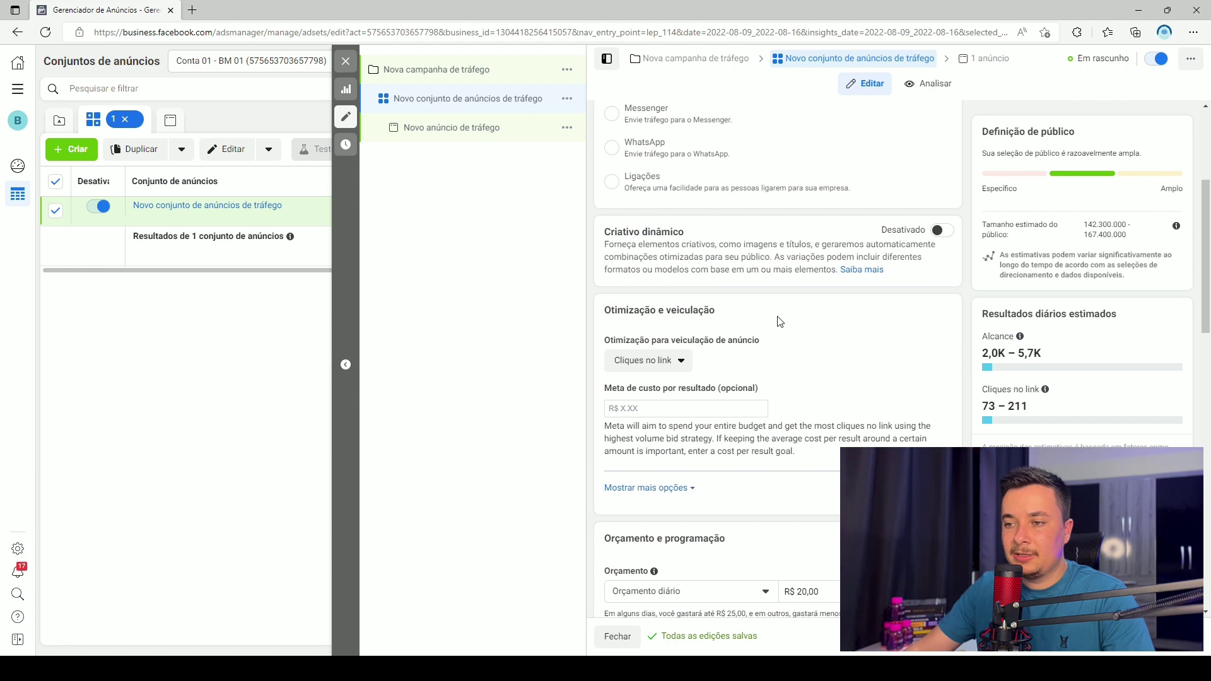
pyautogui.scroll(-3, 781, 322)
pyautogui.moveTo(766, 185)
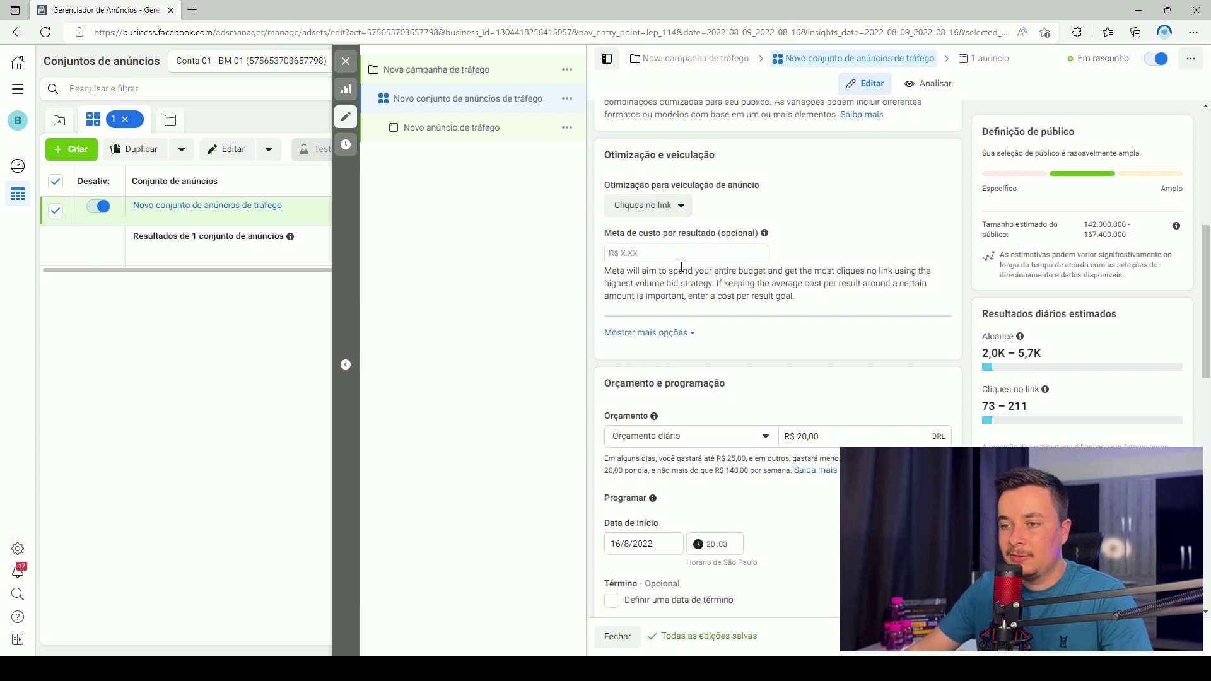
pyautogui.scroll(-4, 664, 260)
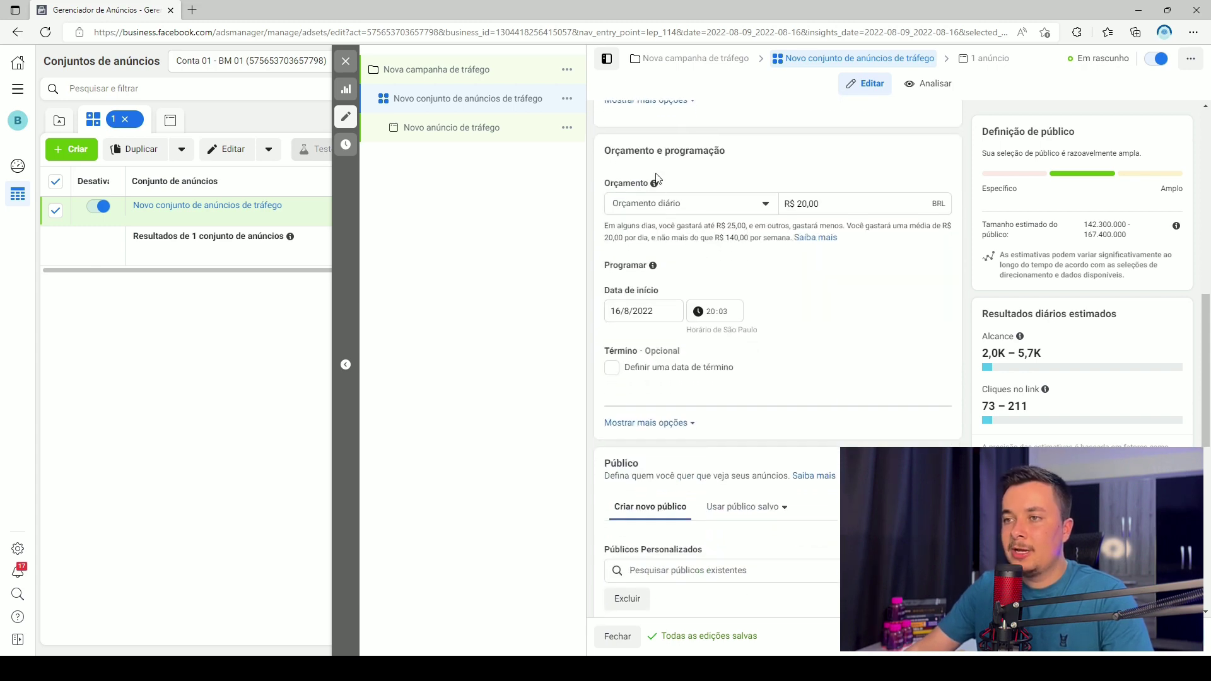
pyautogui.moveTo(614, 146); pyautogui.dragTo(732, 151)
pyautogui.click(779, 159)
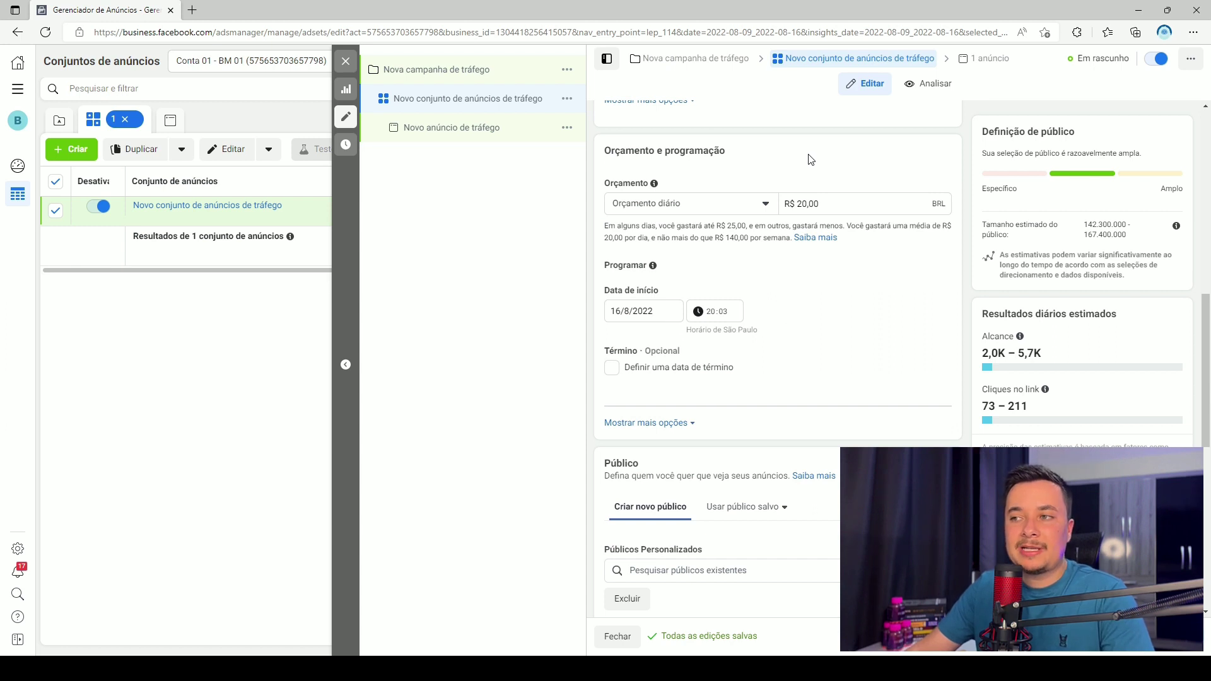
# Examine the ad set's budget type options and its daily budget amount
pyautogui.click(764, 213)
pyautogui.click(768, 194)
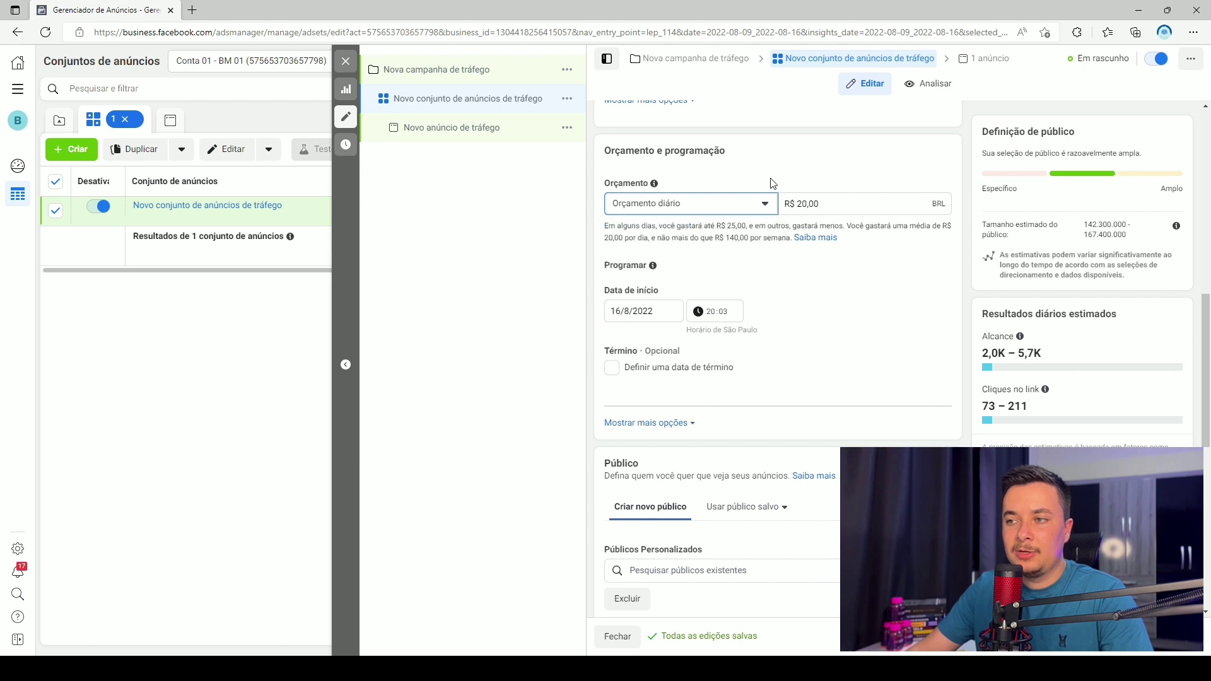
pyautogui.click(770, 203)
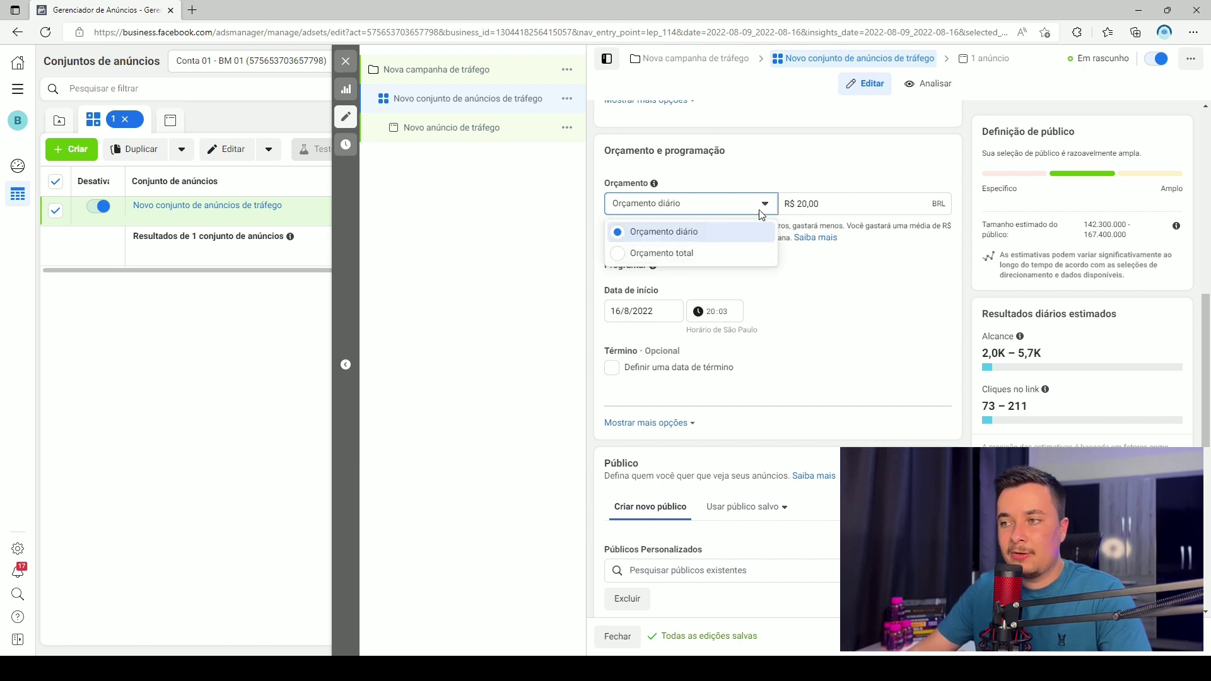
pyautogui.doubleClick(821, 202)
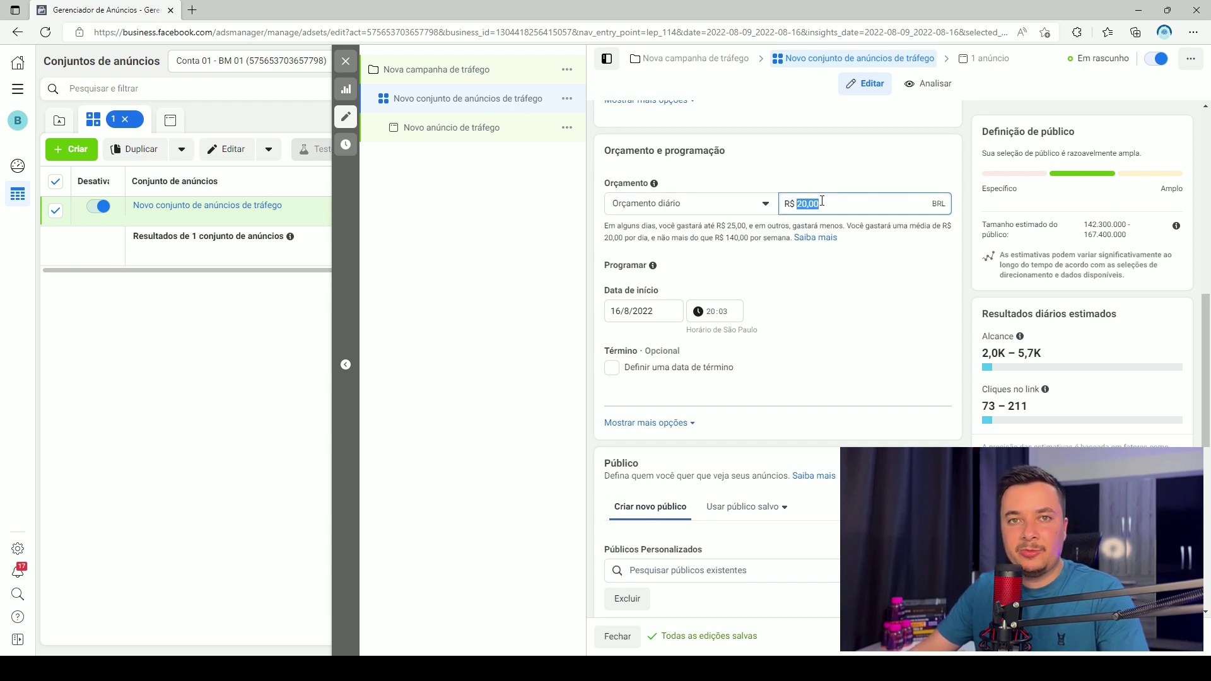
pyautogui.click(819, 202)
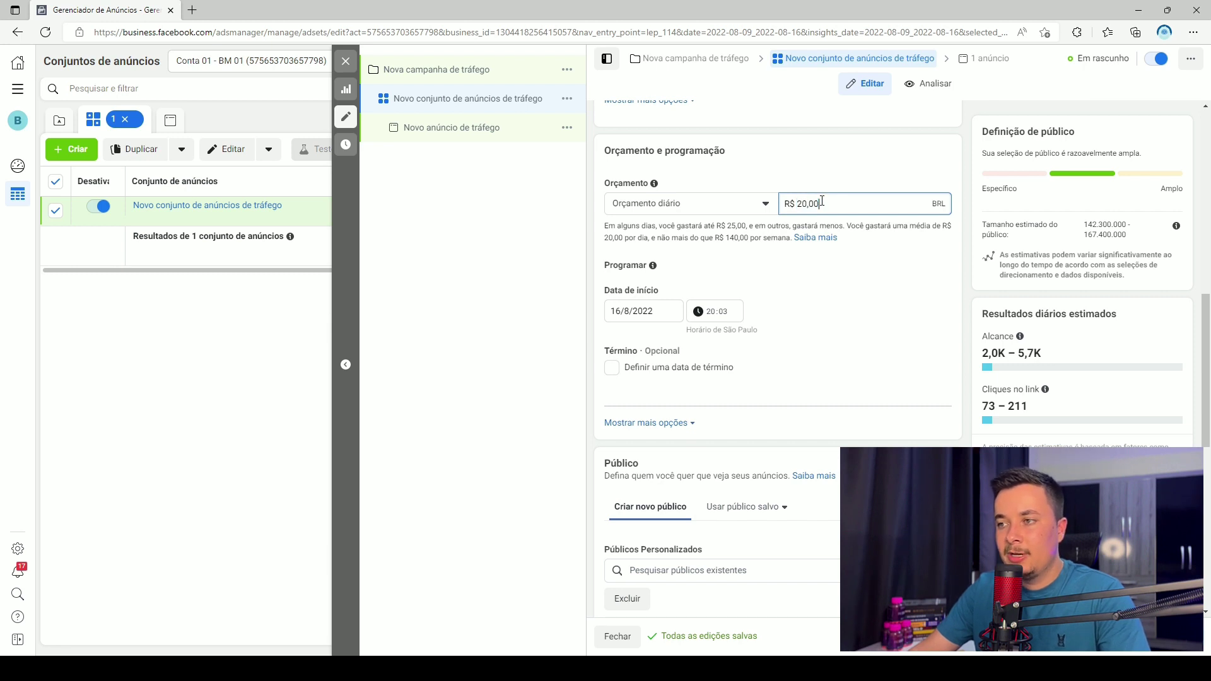
pyautogui.doubleClick(815, 205)
# Try Orçamento total as the ad set's budget type with R$ 1.000,00, and check the start date calendar
pyautogui.click(748, 208)
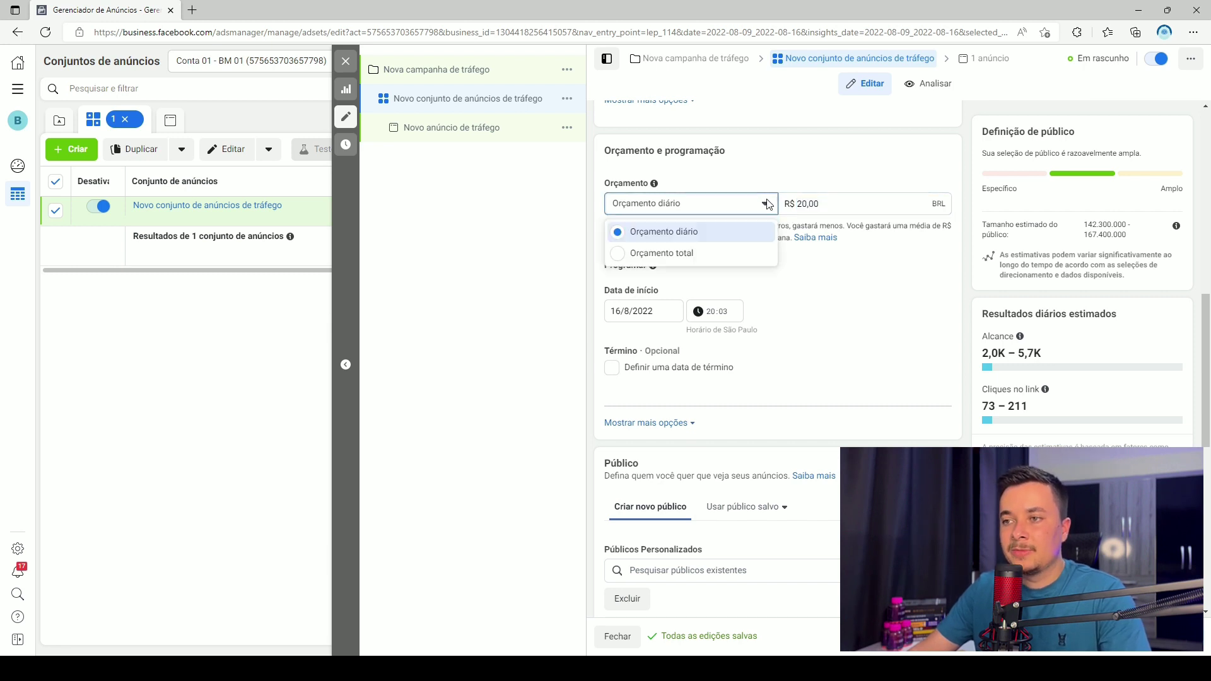
pyautogui.click(677, 255)
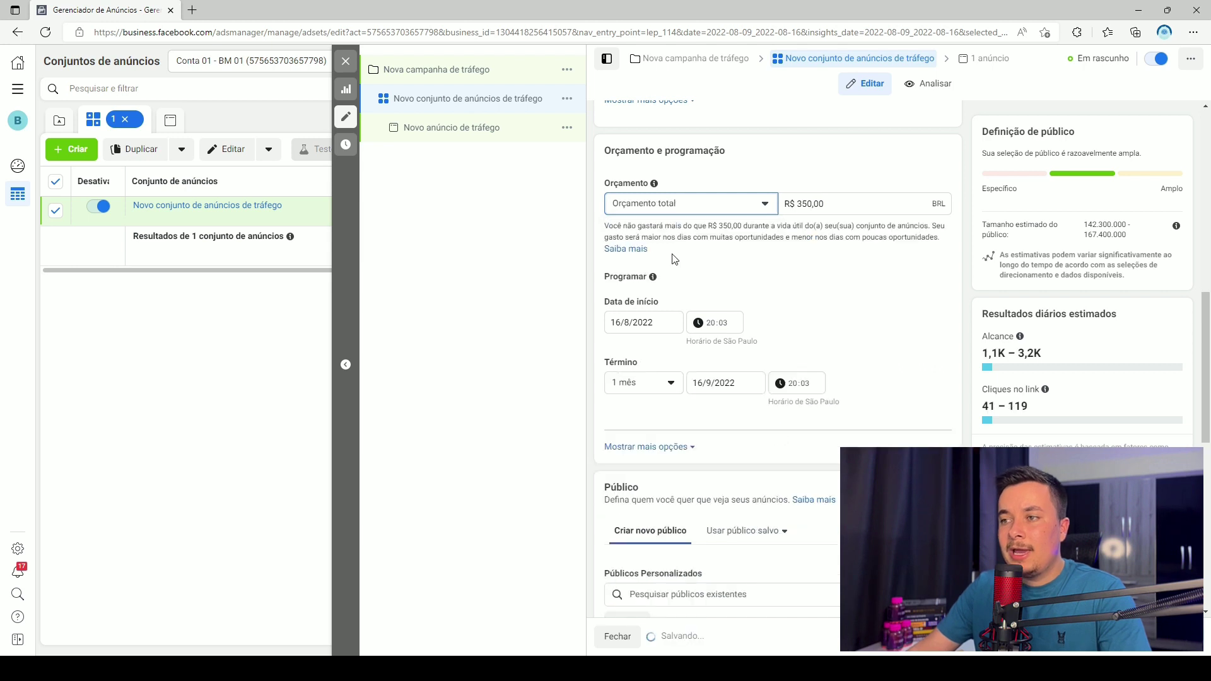
pyautogui.doubleClick(812, 206)
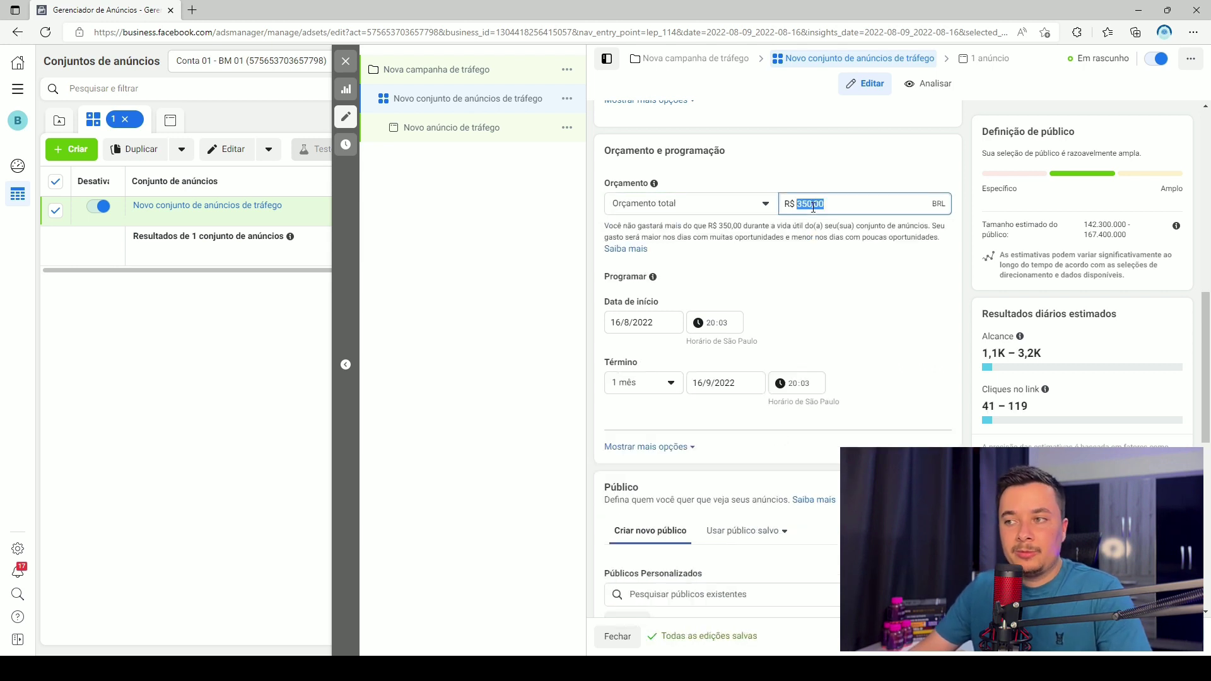
pyautogui.write('1000')
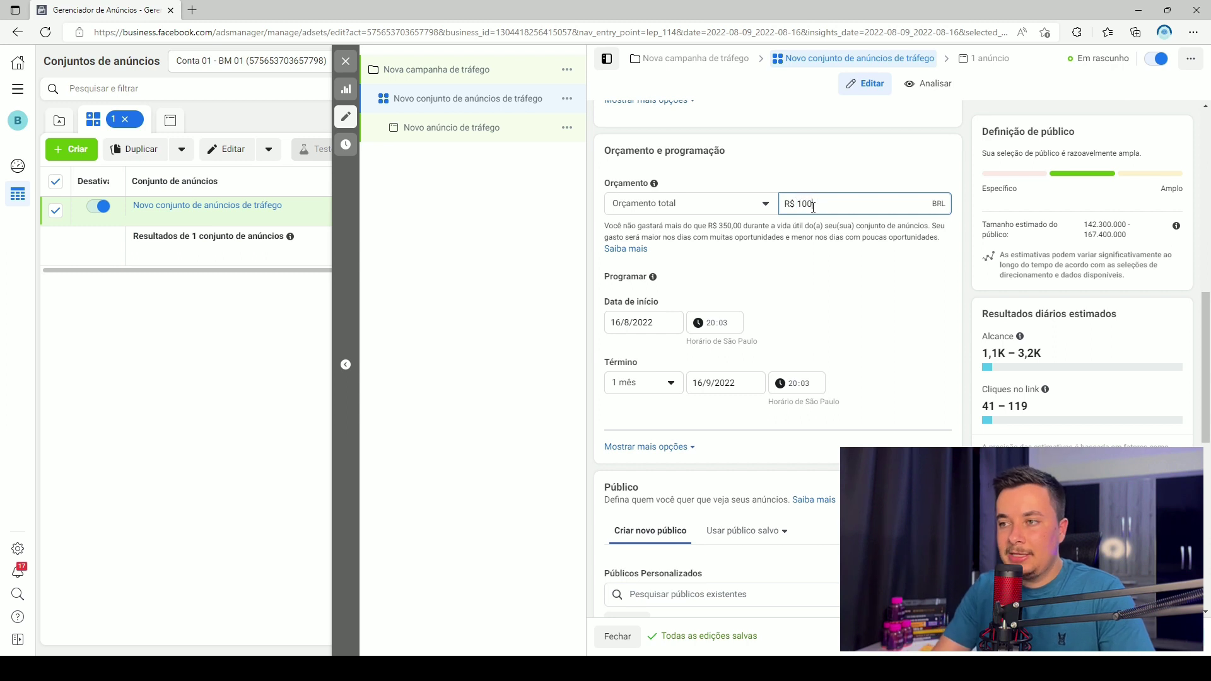
pyautogui.click(958, 173)
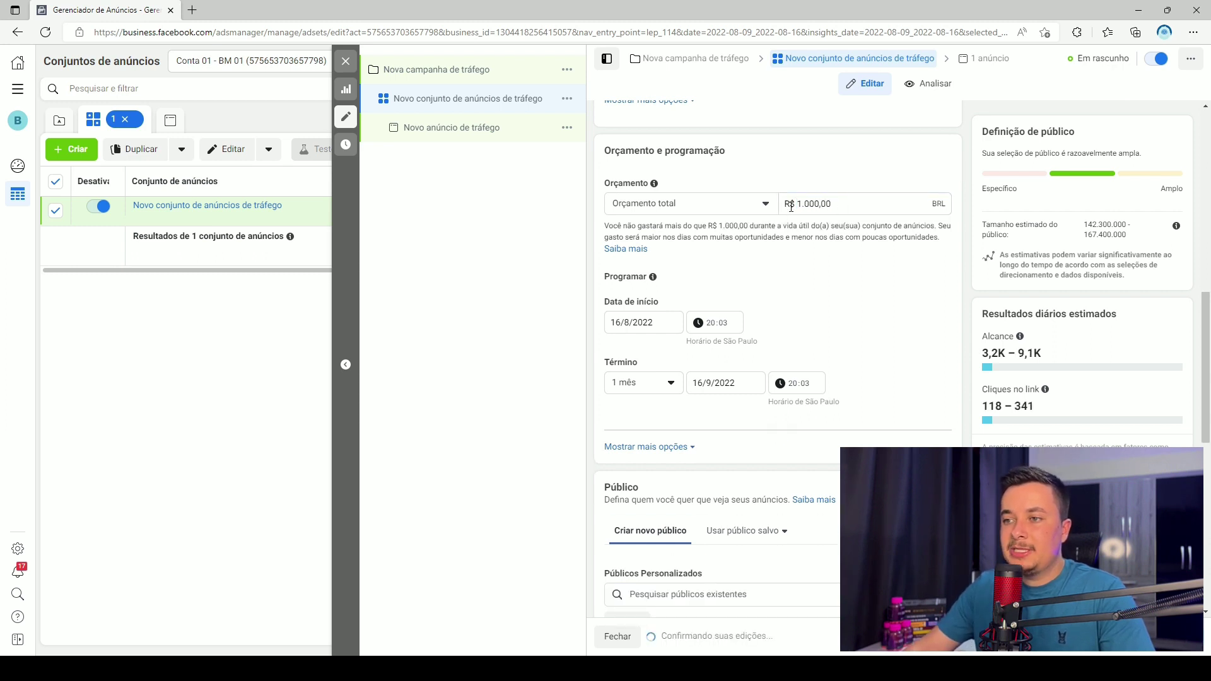
pyautogui.click(617, 318)
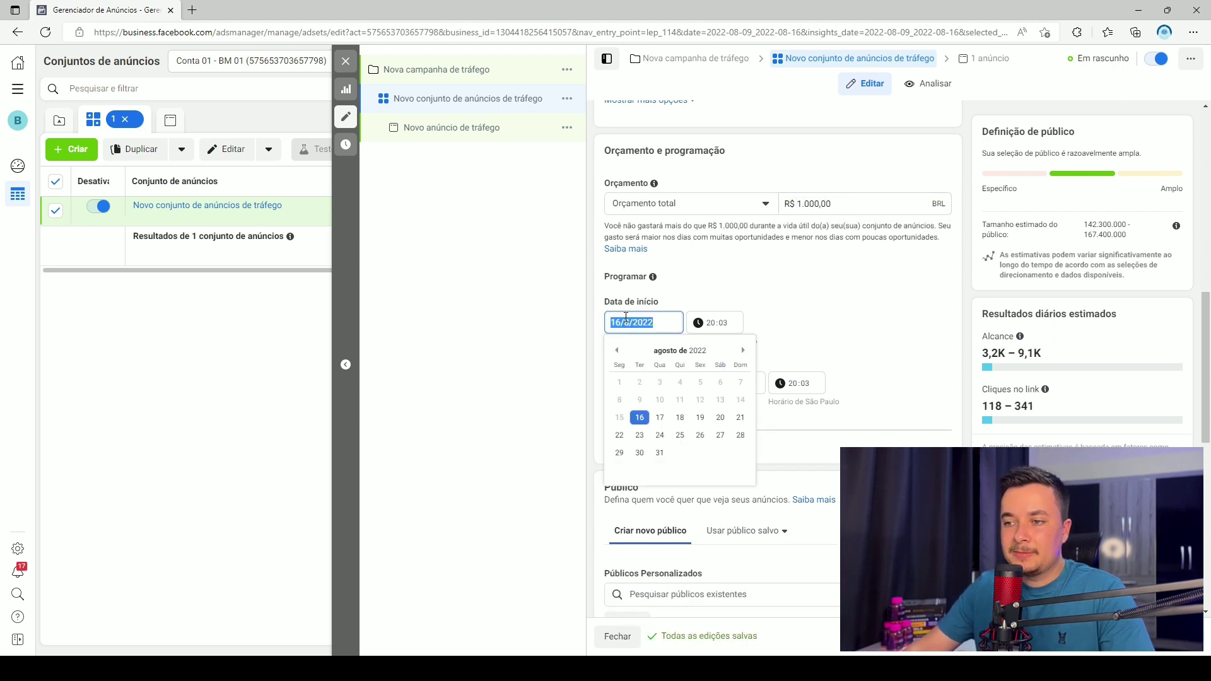
pyautogui.click(852, 332)
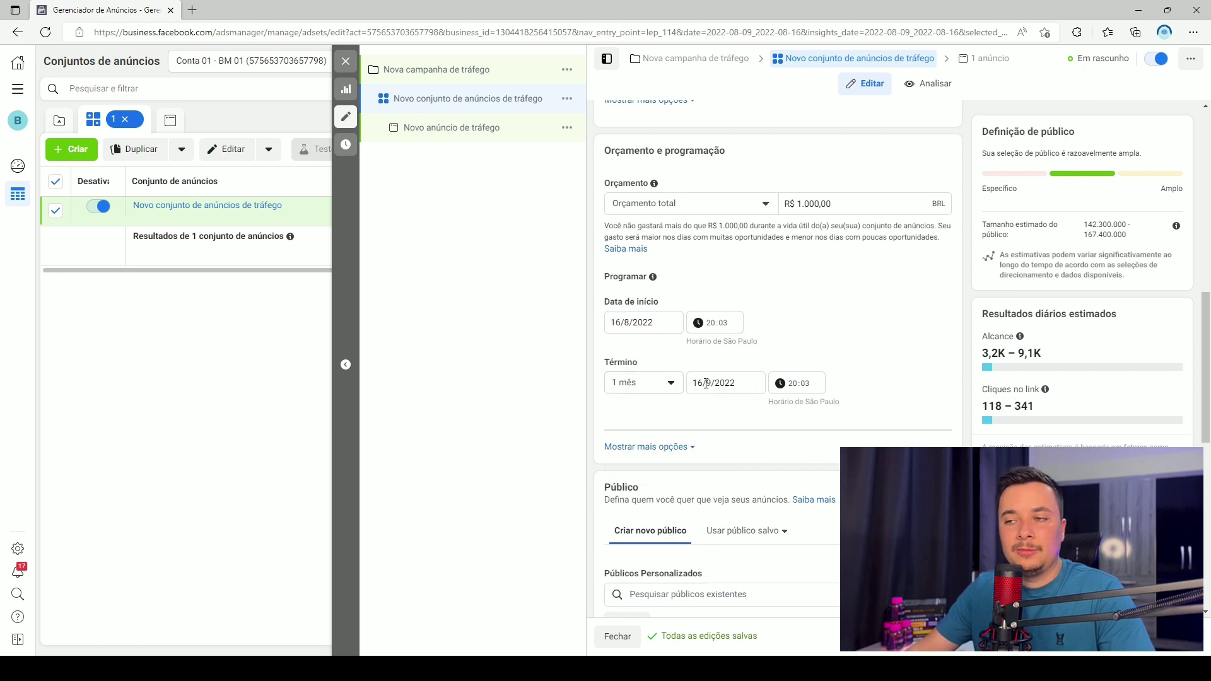
# Set the ad set's budget type to Orçamento diário and check the daily amount
pyautogui.click(668, 205)
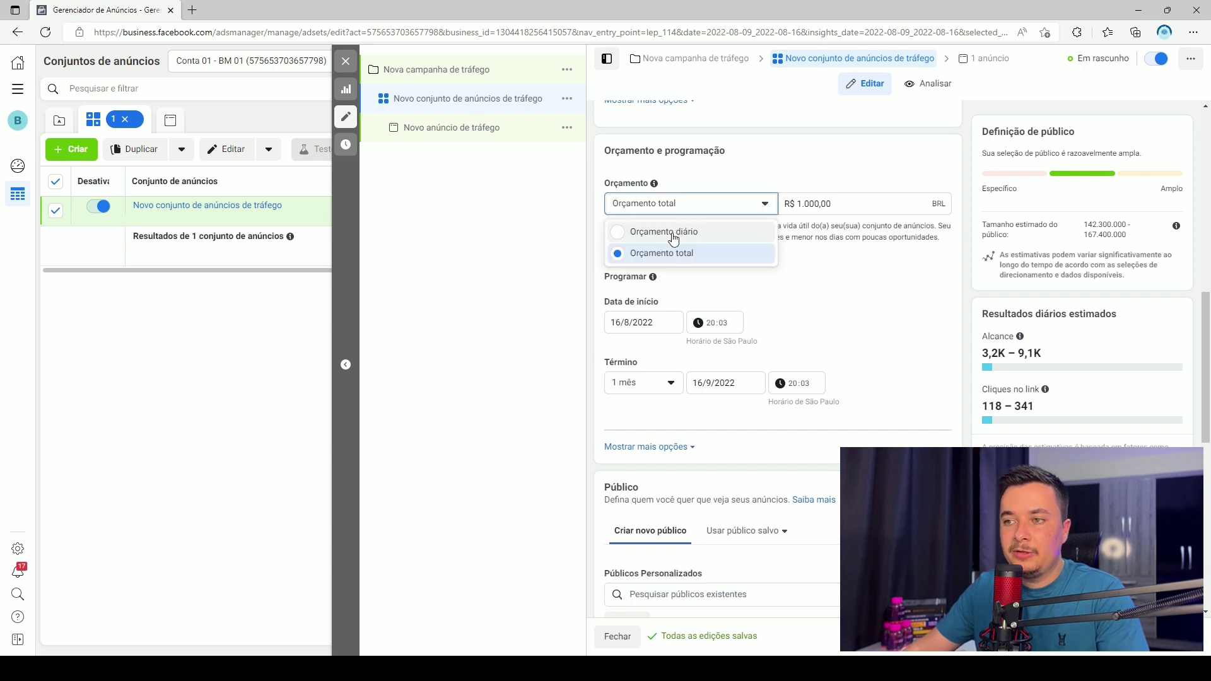
pyautogui.click(664, 231)
pyautogui.doubleClick(824, 205)
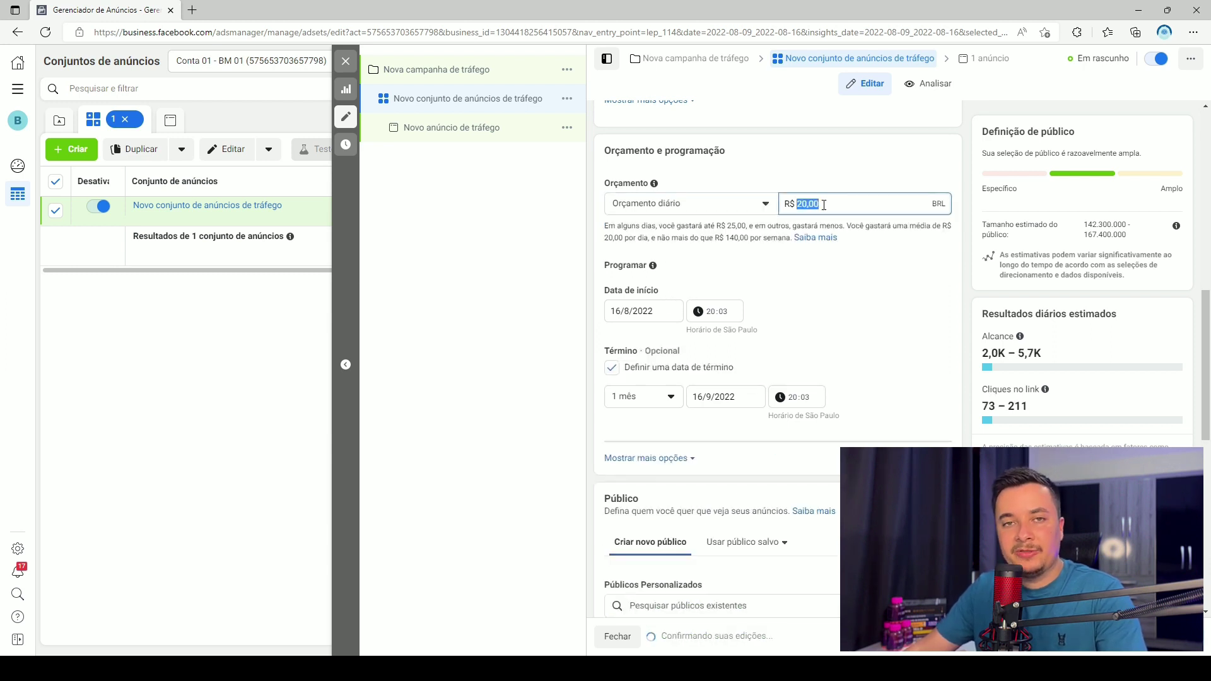
pyautogui.click(823, 205)
pyautogui.doubleClick(823, 205)
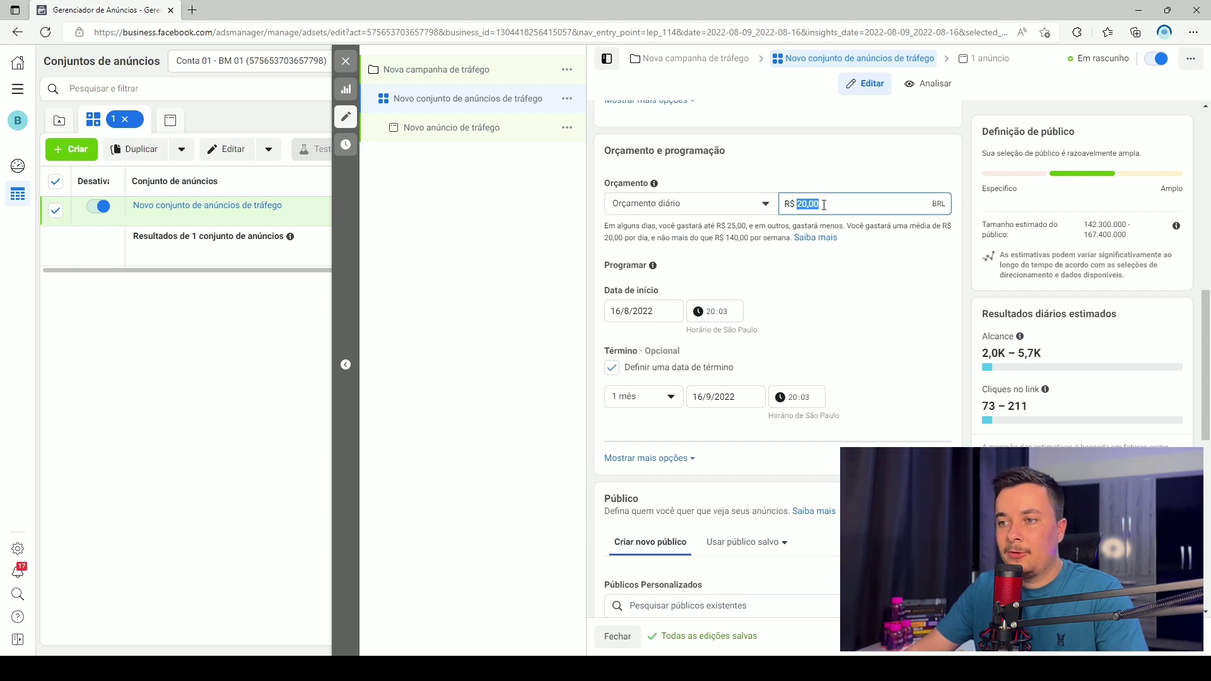
# Remove the end date from the ad set's schedule
pyautogui.moveTo(613, 266); pyautogui.dragTo(686, 251)
pyautogui.scroll(-1, 645, 216)
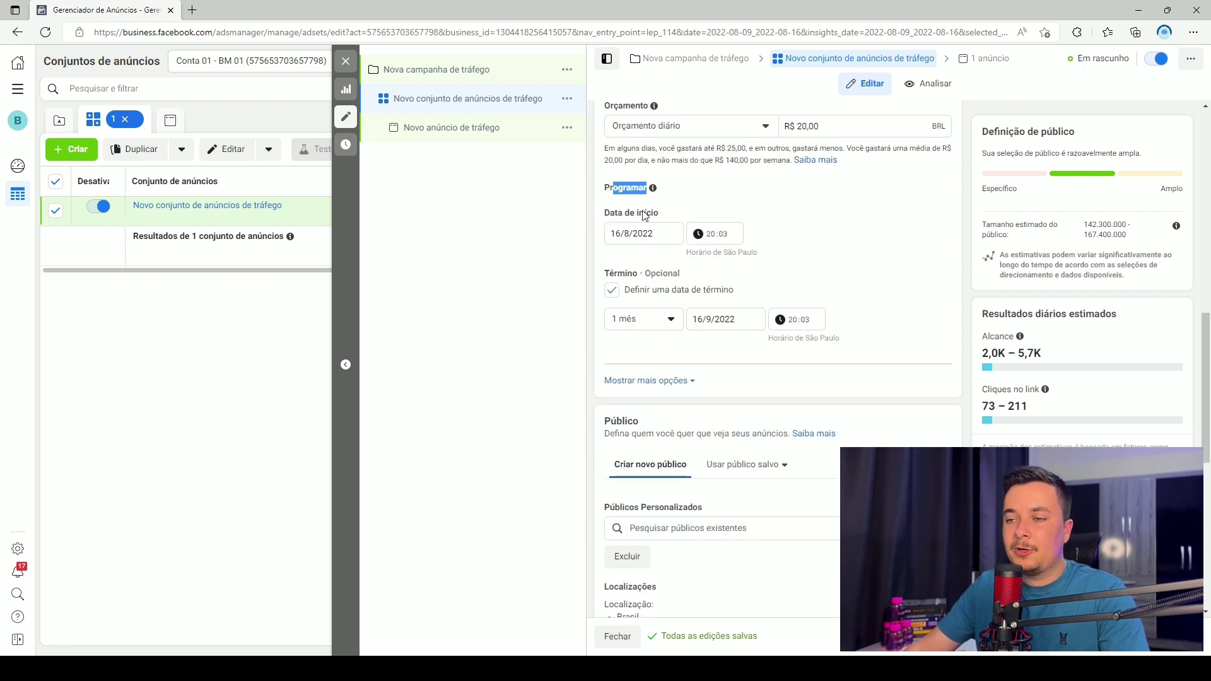
pyautogui.click(611, 293)
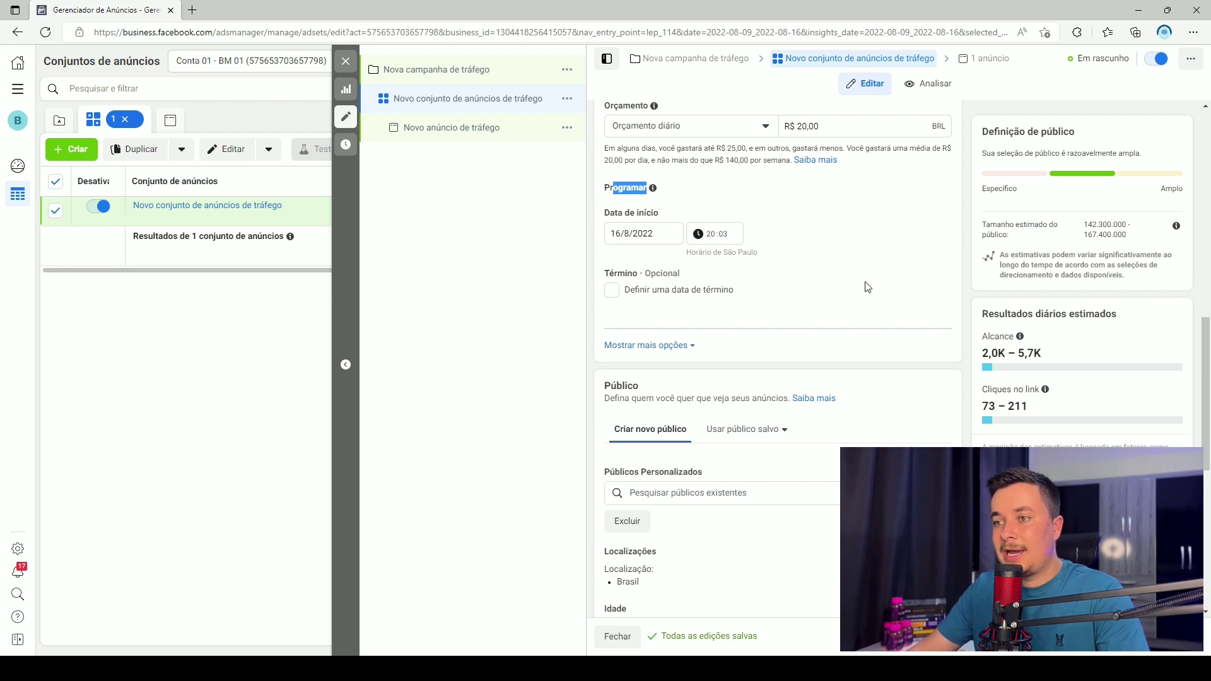
# Schedule the ad set to start on 17/8/2022 at 05:00
pyautogui.click(619, 233)
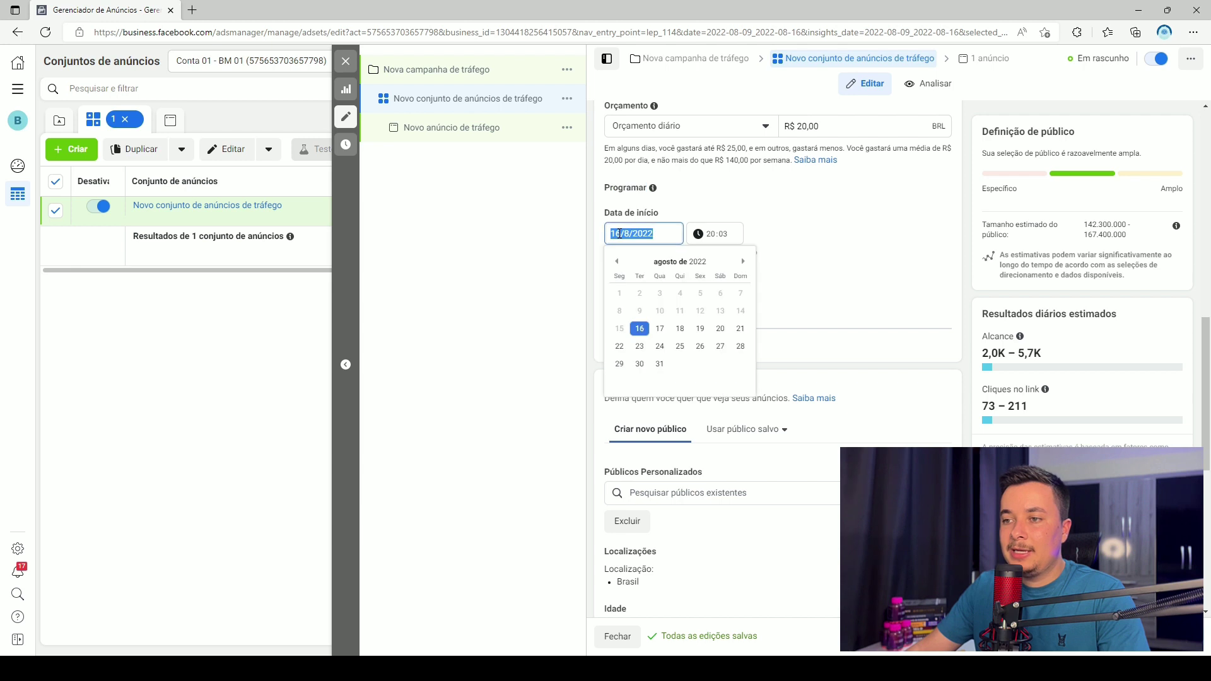
pyautogui.click(661, 332)
pyautogui.click(717, 237)
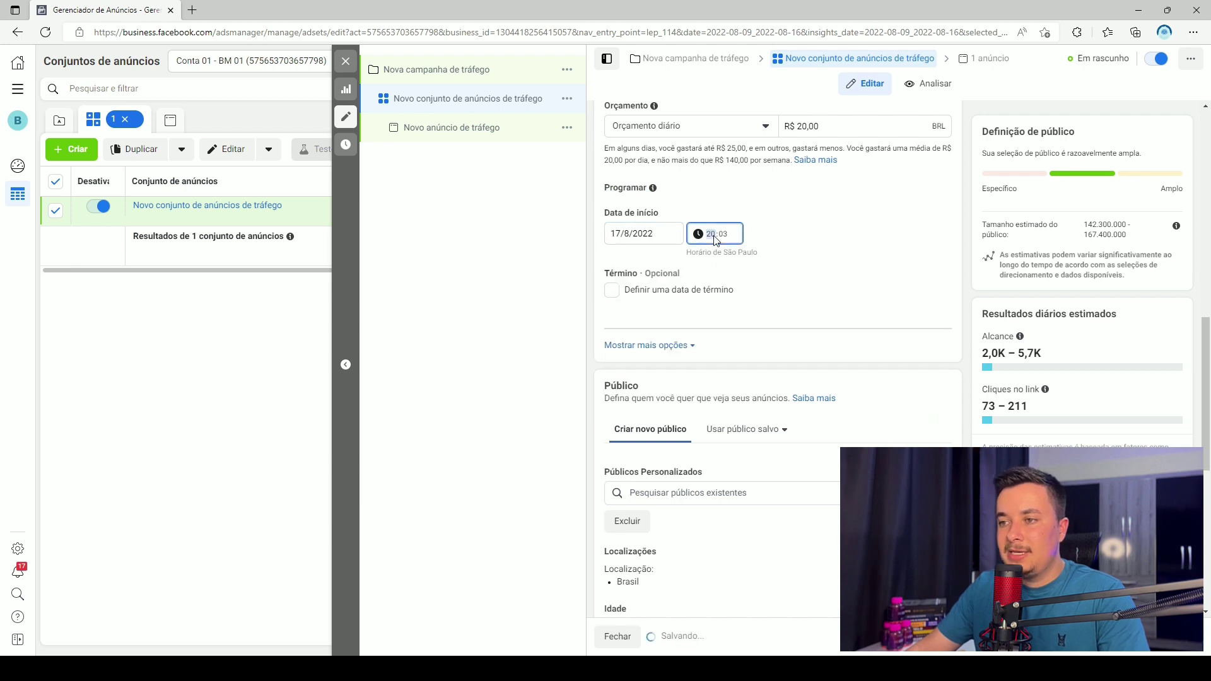
pyautogui.write('0')
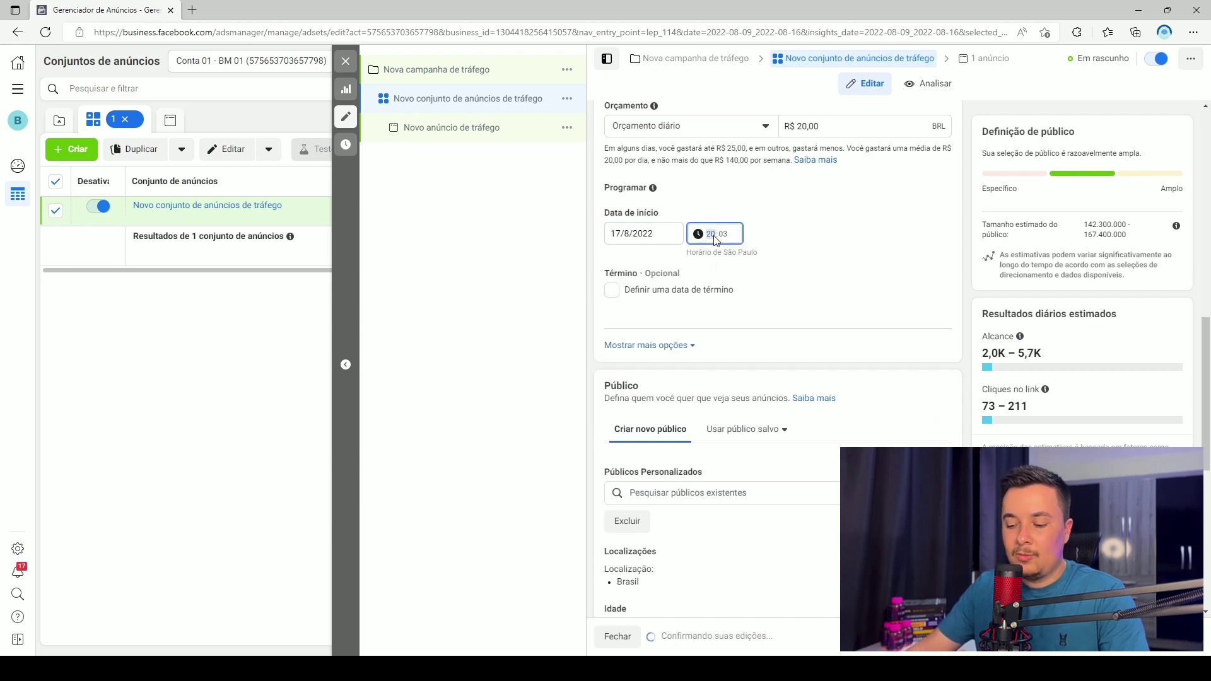
pyautogui.write('5')
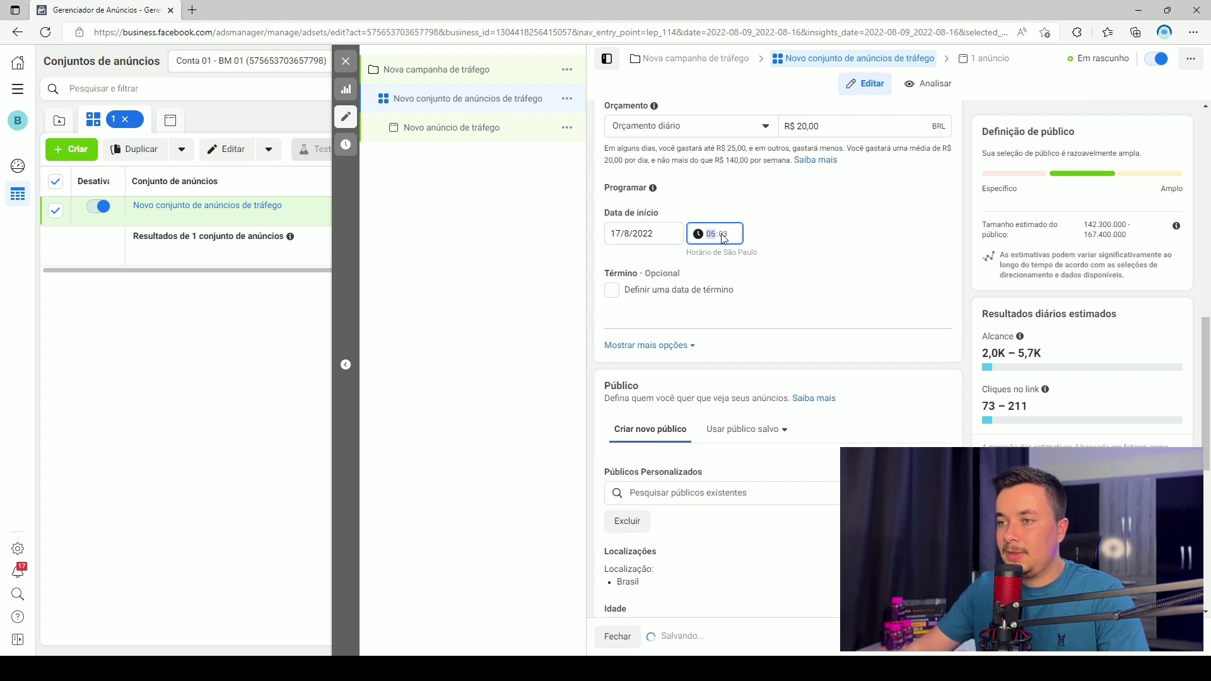
pyautogui.click(717, 261)
pyautogui.click(723, 236)
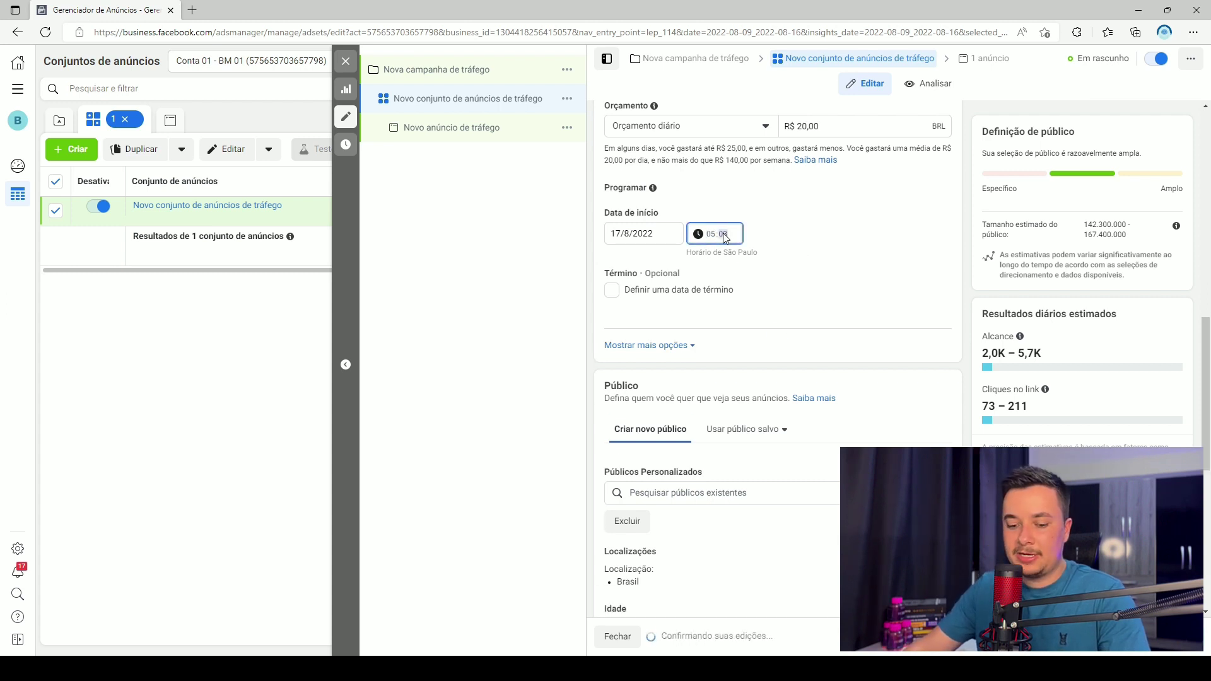
pyautogui.click(774, 253)
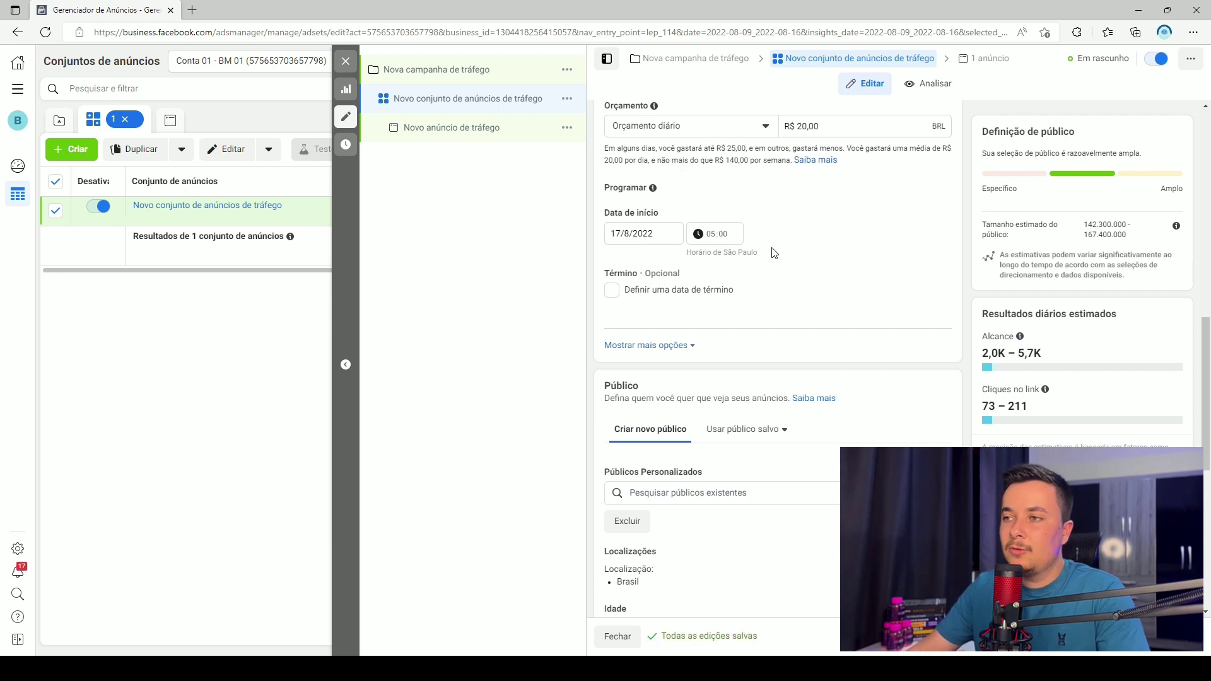
# Edit the audience's Brasil location targeting to reach only Pessoas que moram nessa localização
pyautogui.scroll(1, 822, 217)
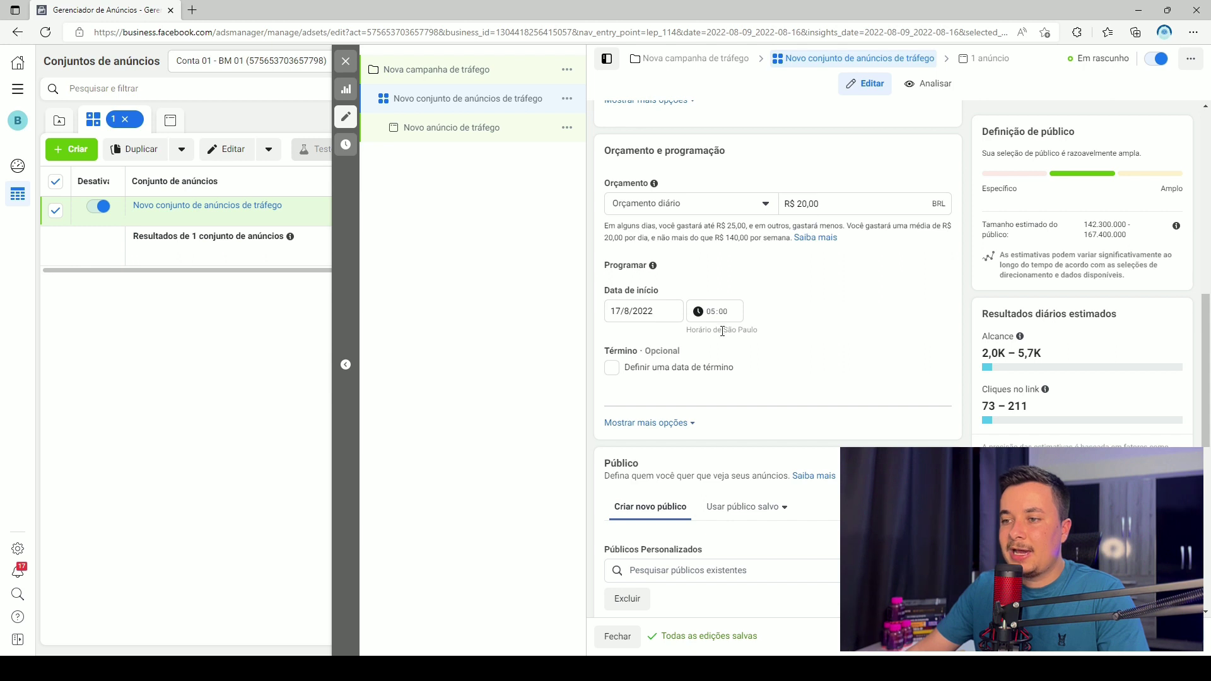
pyautogui.scroll(-1, 723, 331)
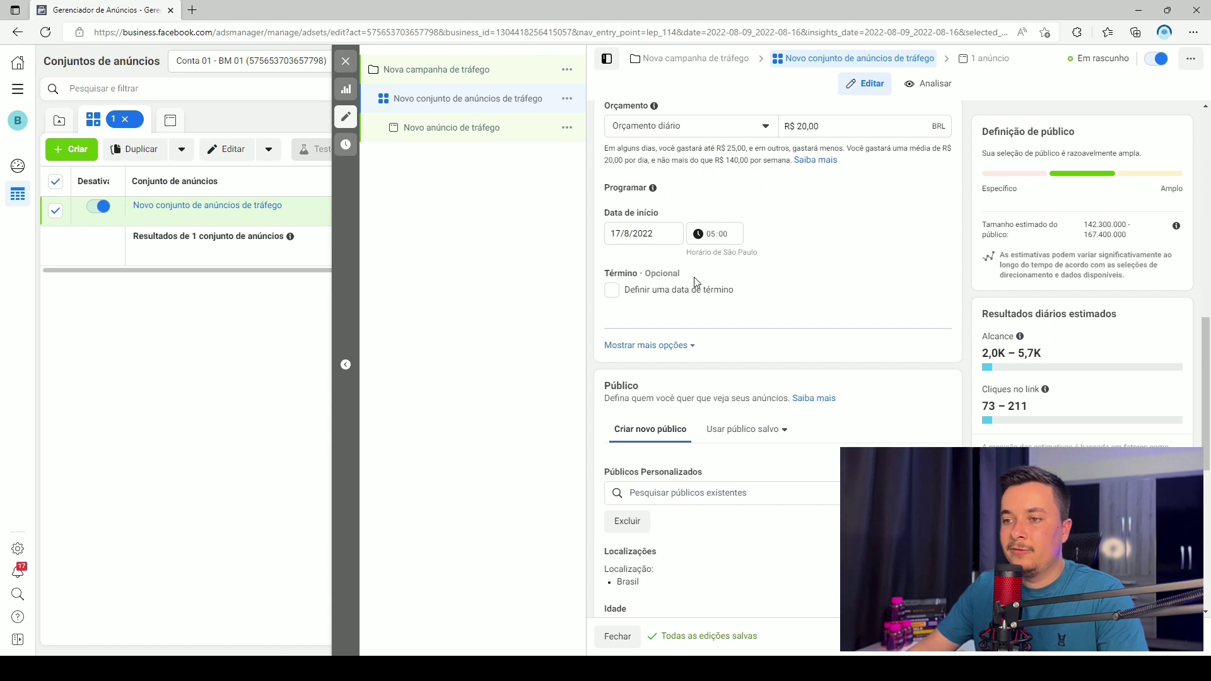
pyautogui.scroll(-2, 696, 282)
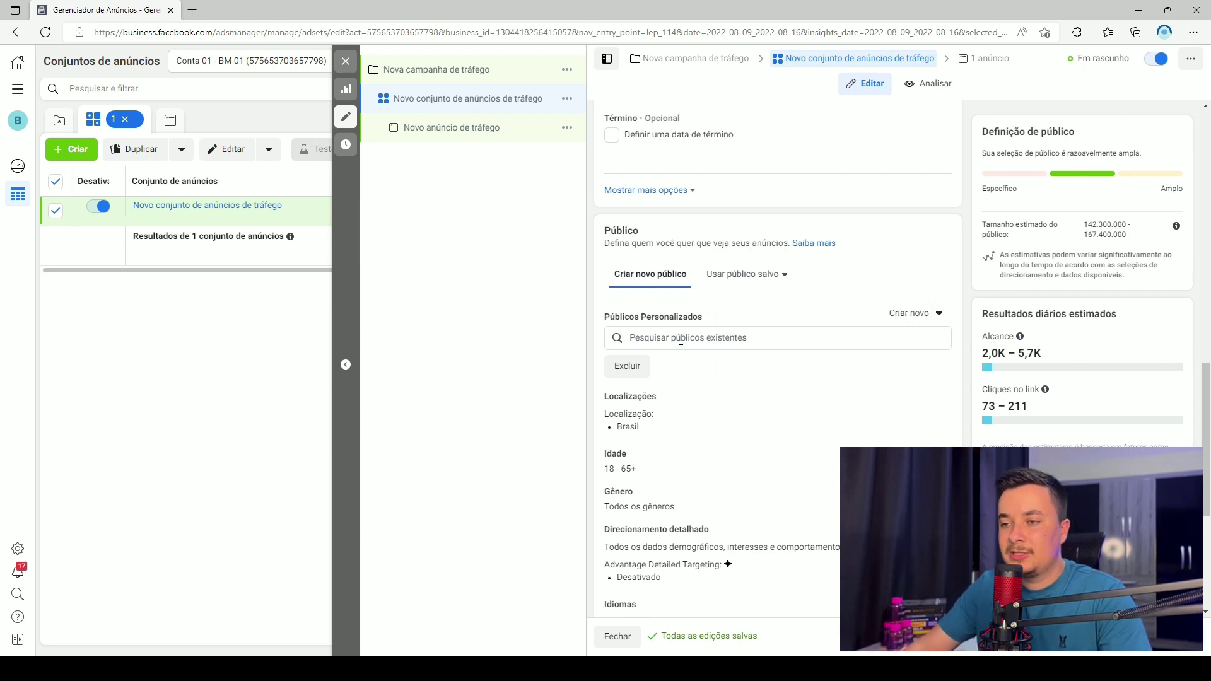
pyautogui.scroll(-1, 688, 375)
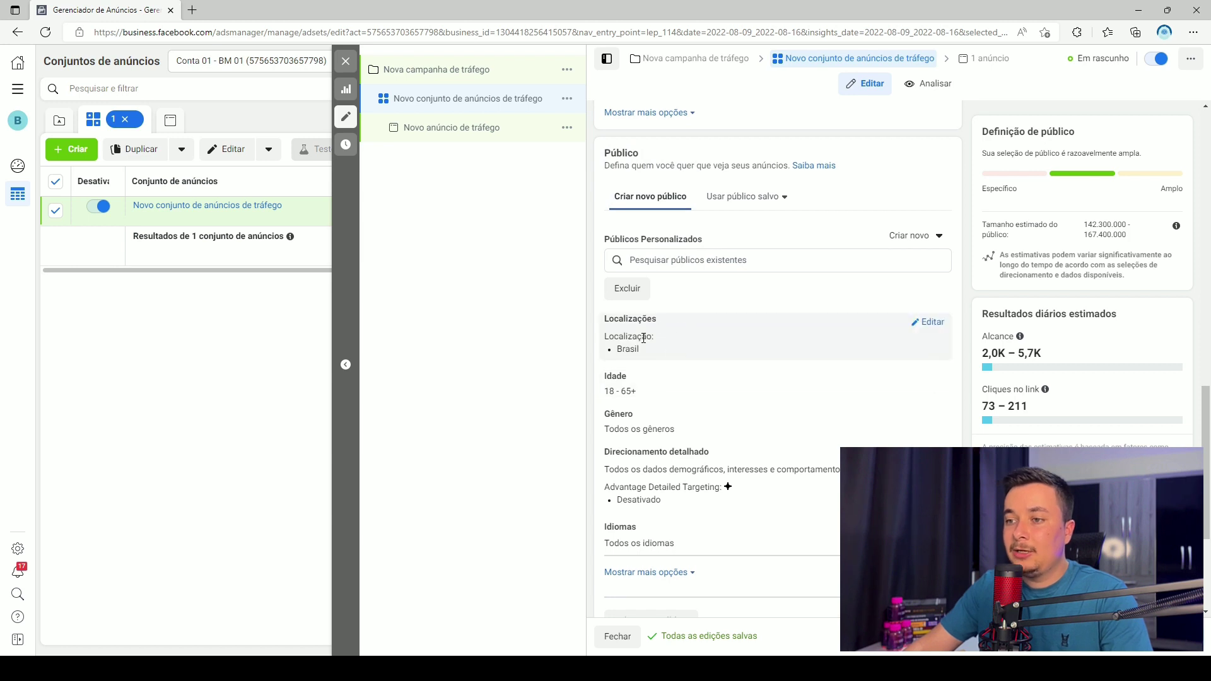
pyautogui.click(930, 324)
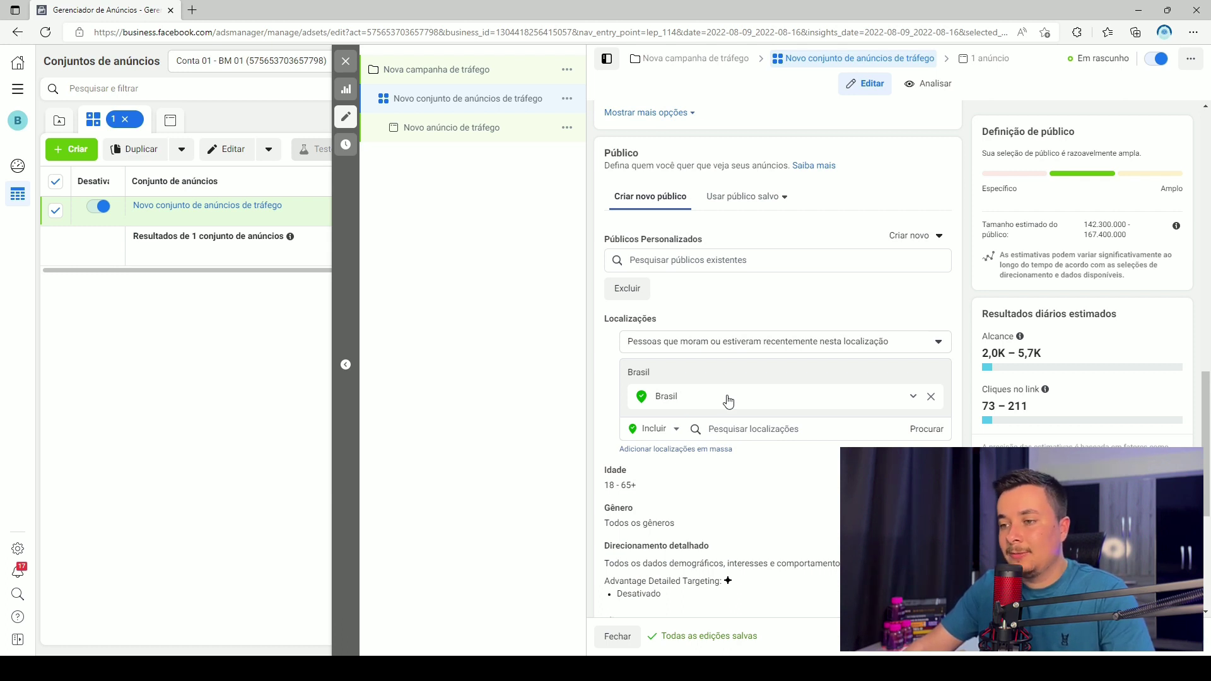
pyautogui.click(703, 401)
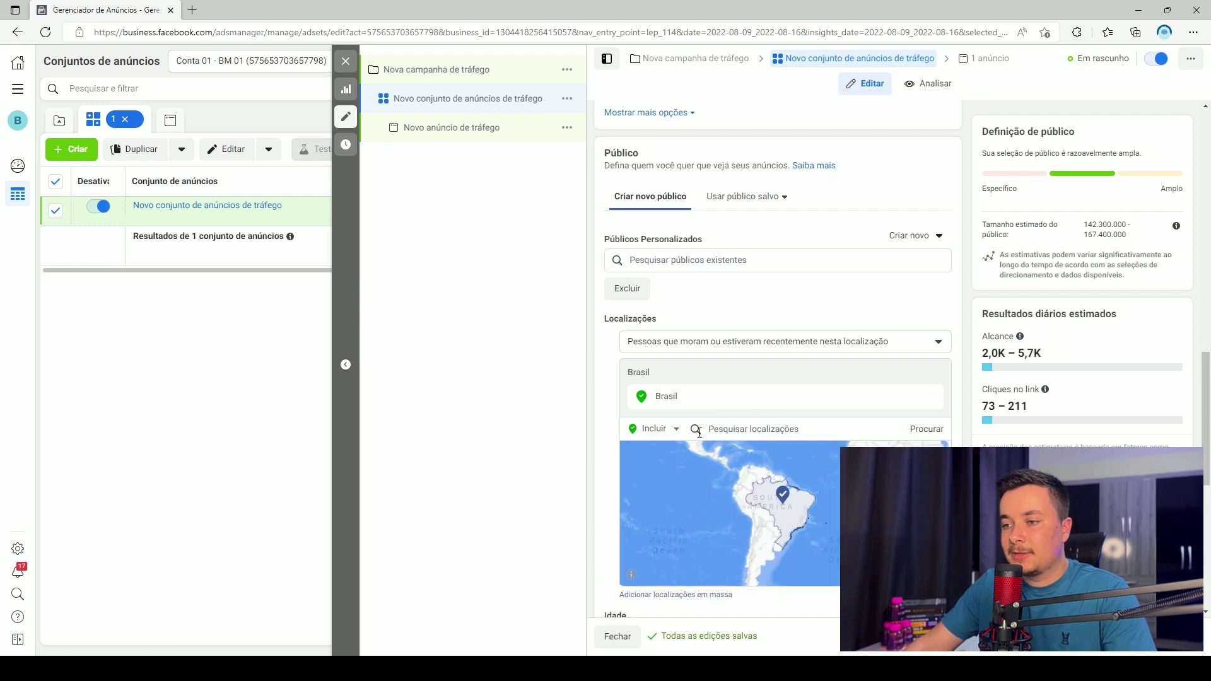
pyautogui.click(741, 428)
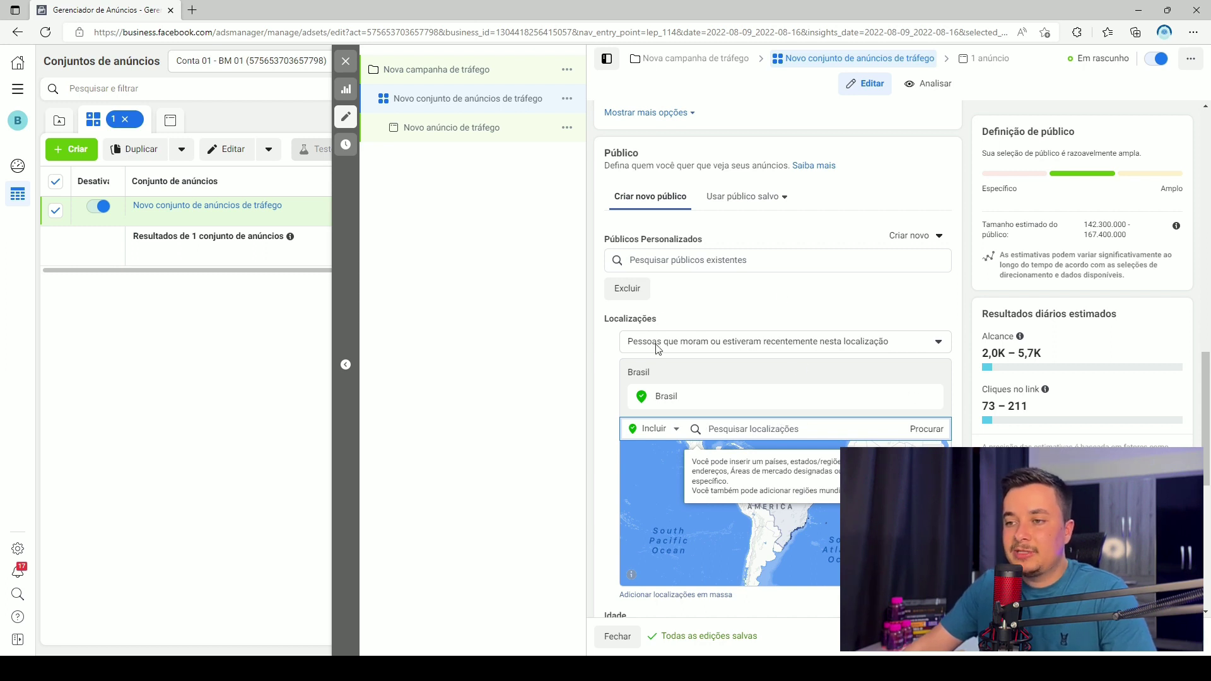
pyautogui.click(692, 342)
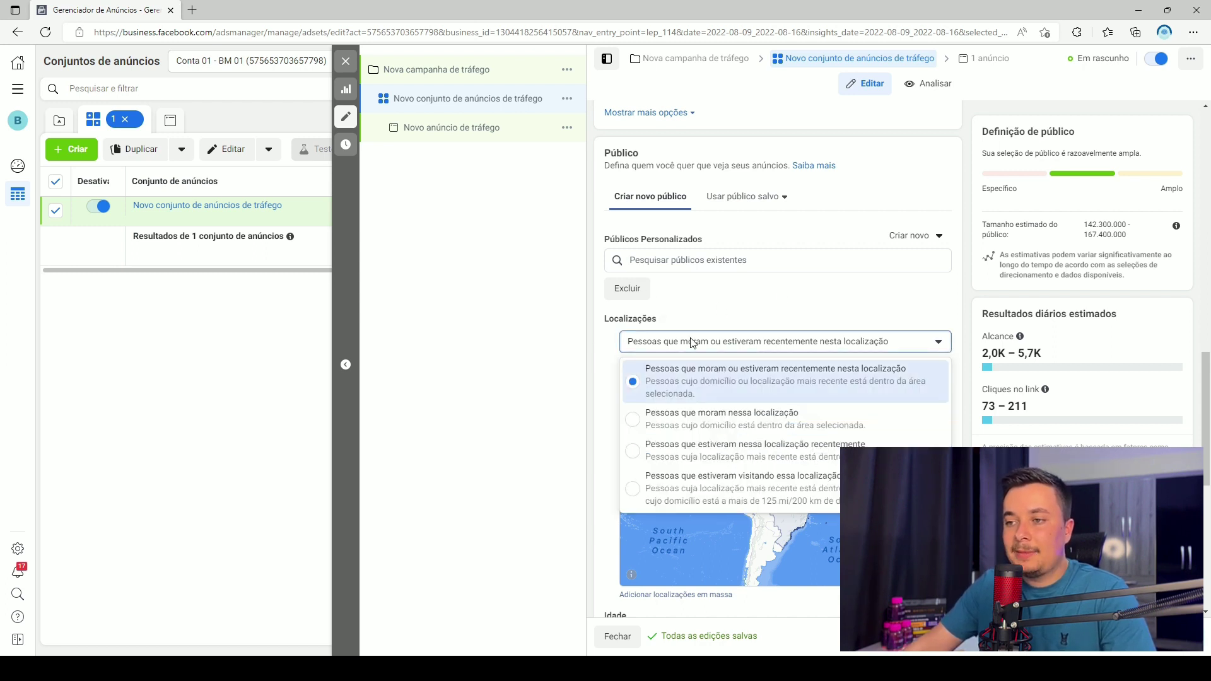
pyautogui.click(758, 421)
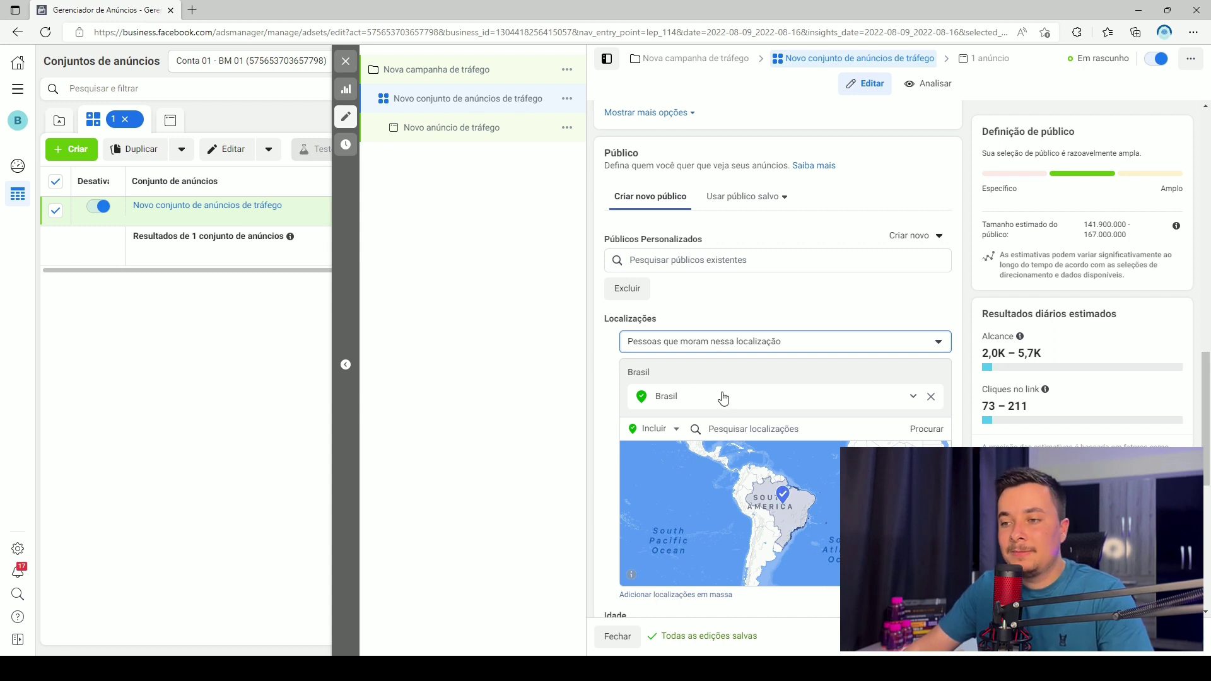
# Set the audience's age range from 20 to 50 and open its gender options for editing
pyautogui.scroll(-2, 724, 394)
pyautogui.scroll(-2, 680, 328)
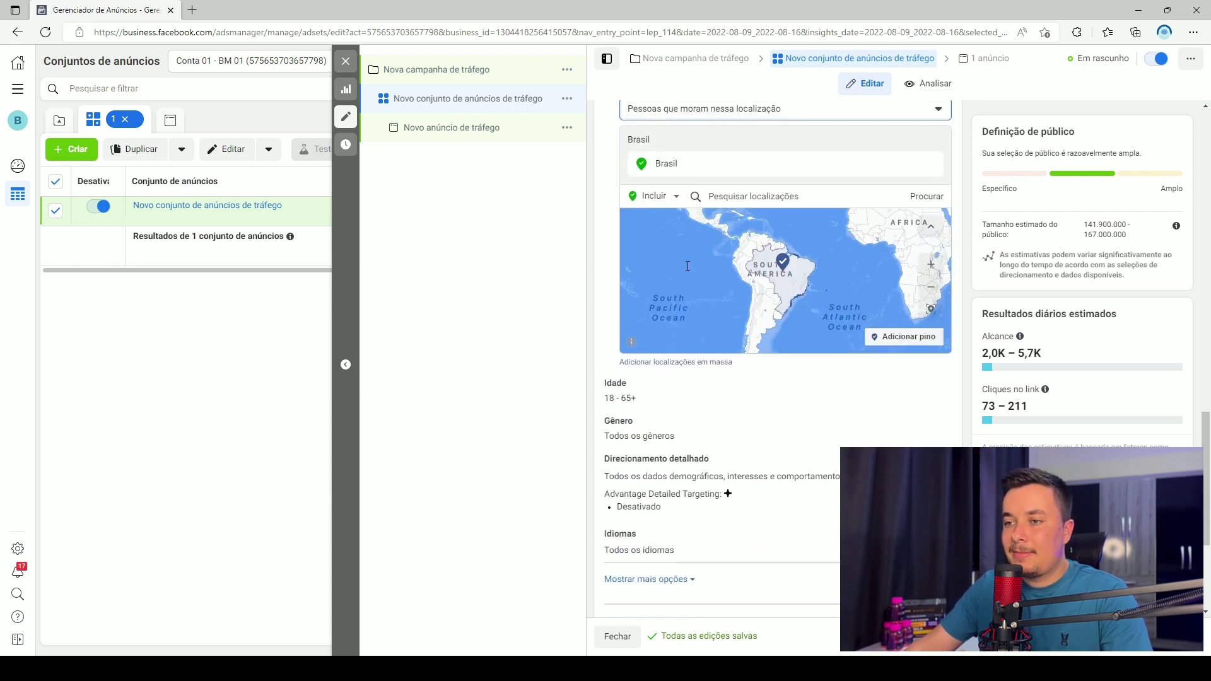
pyautogui.scroll(-1, 686, 264)
pyautogui.scroll(-1, 608, 330)
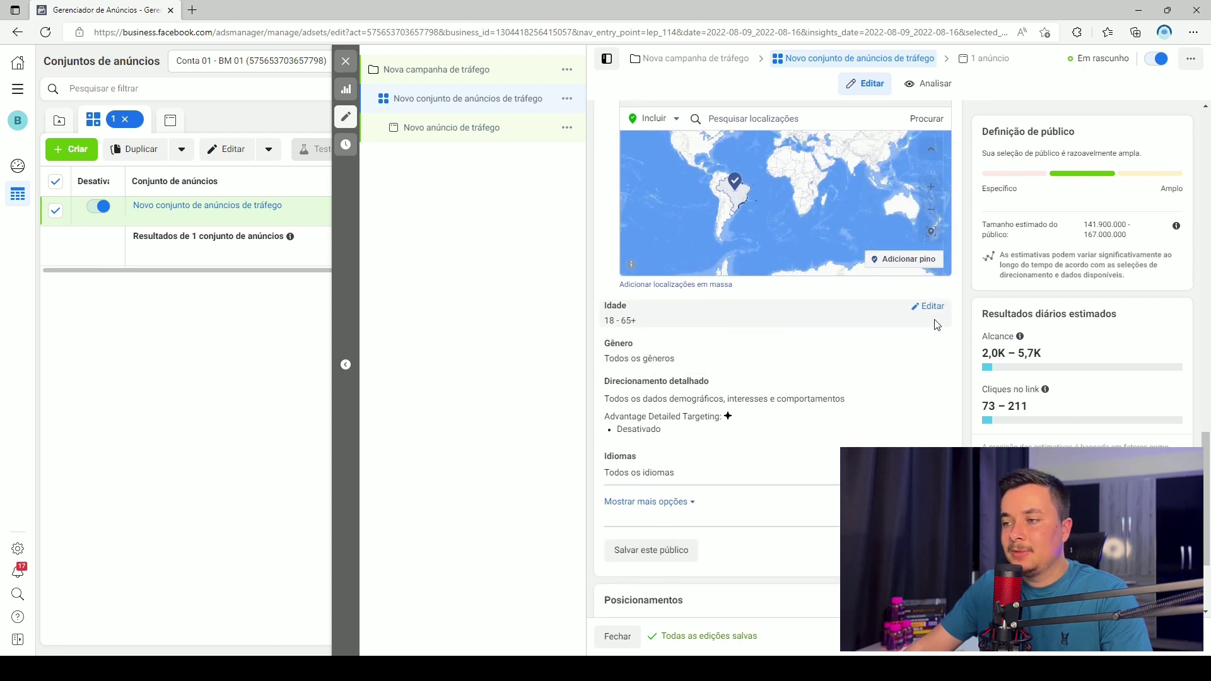
pyautogui.click(931, 307)
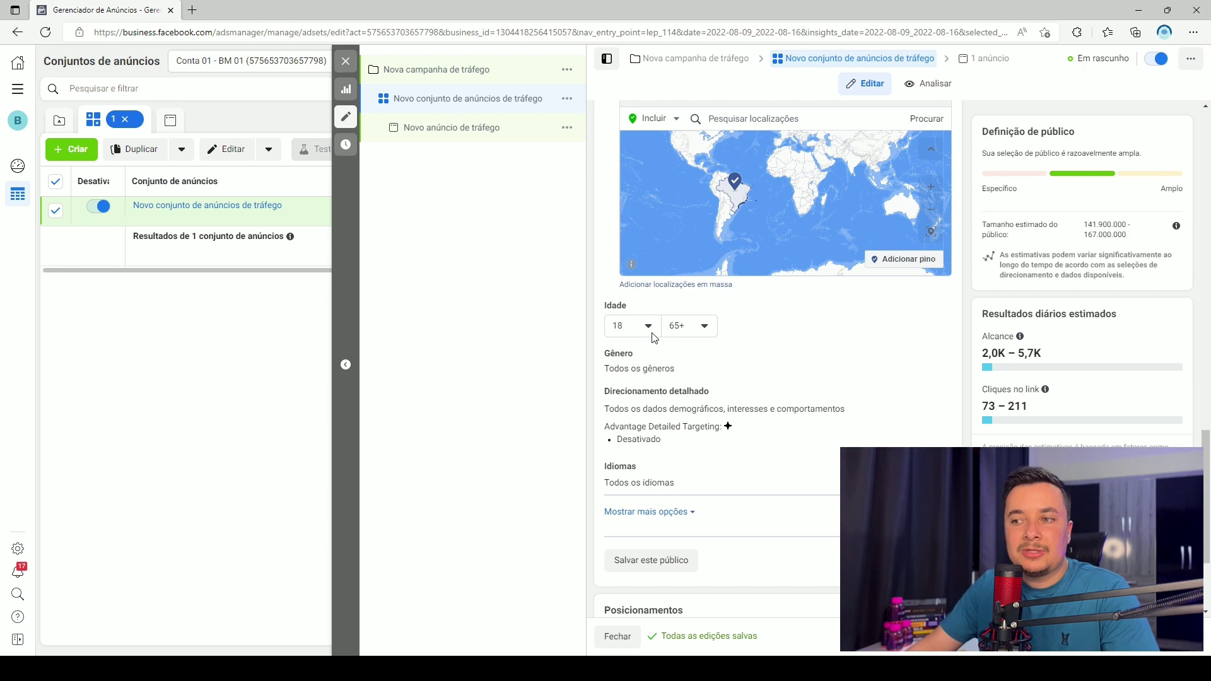
pyautogui.click(652, 333)
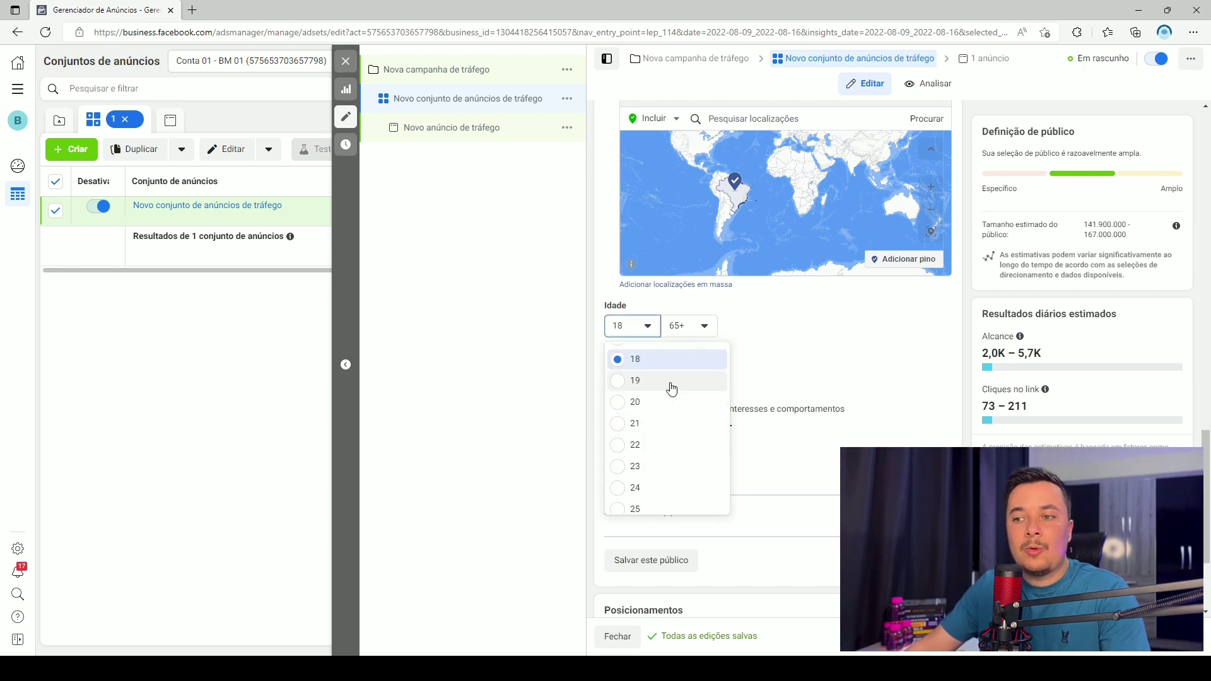
pyautogui.click(637, 404)
pyautogui.click(702, 326)
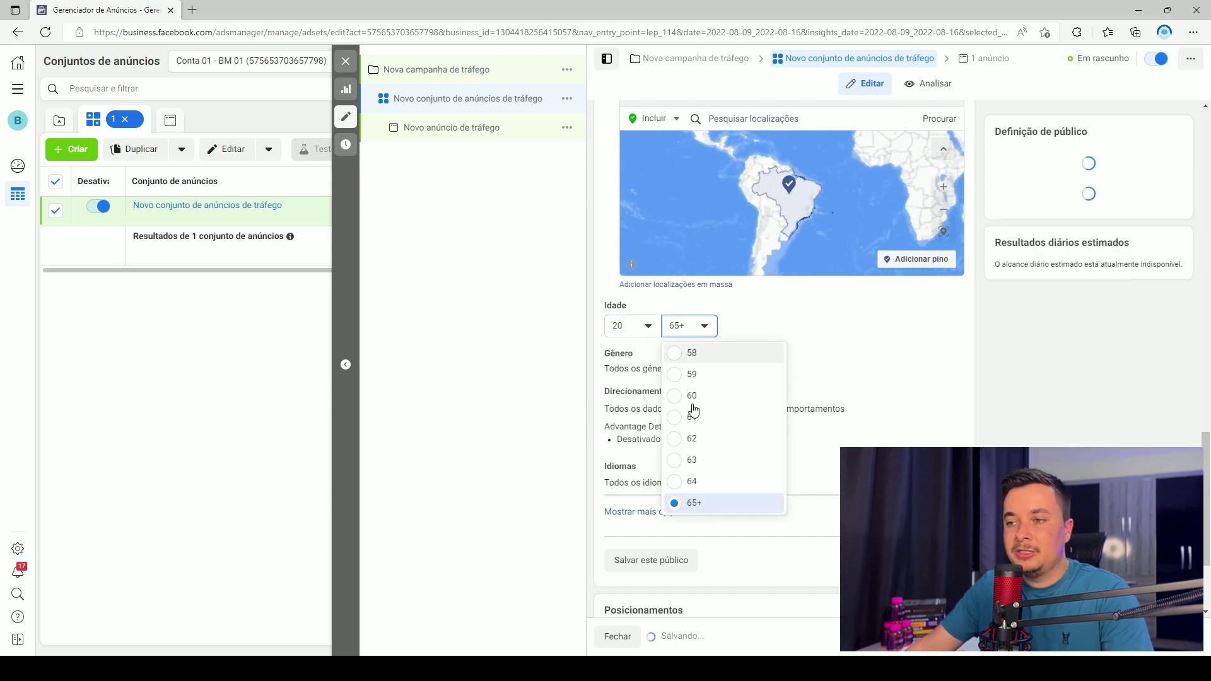
pyautogui.scroll(3, 711, 416)
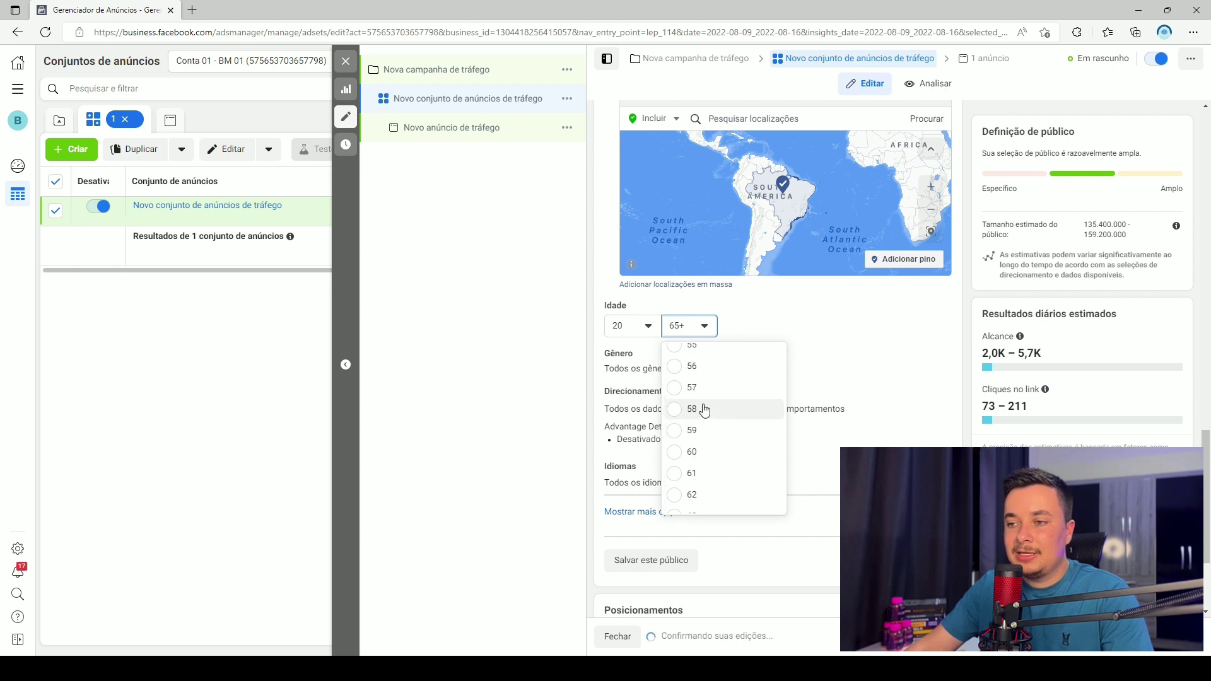
pyautogui.scroll(2, 710, 411)
pyautogui.click(688, 414)
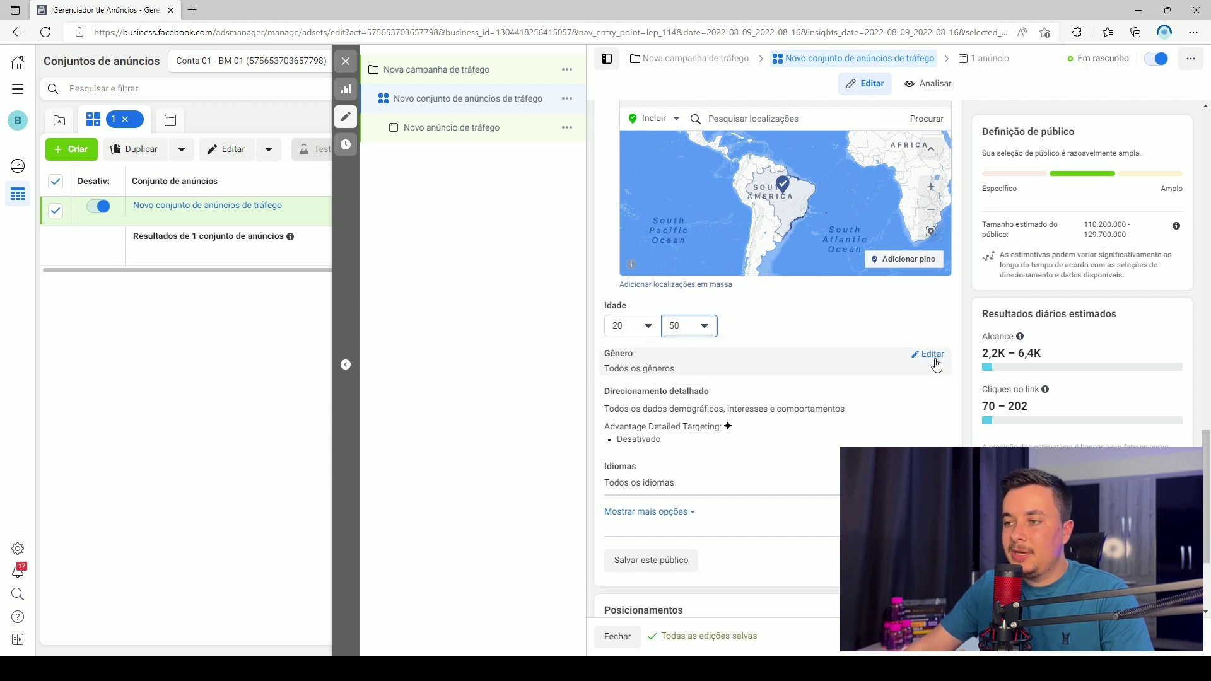
pyautogui.click(934, 354)
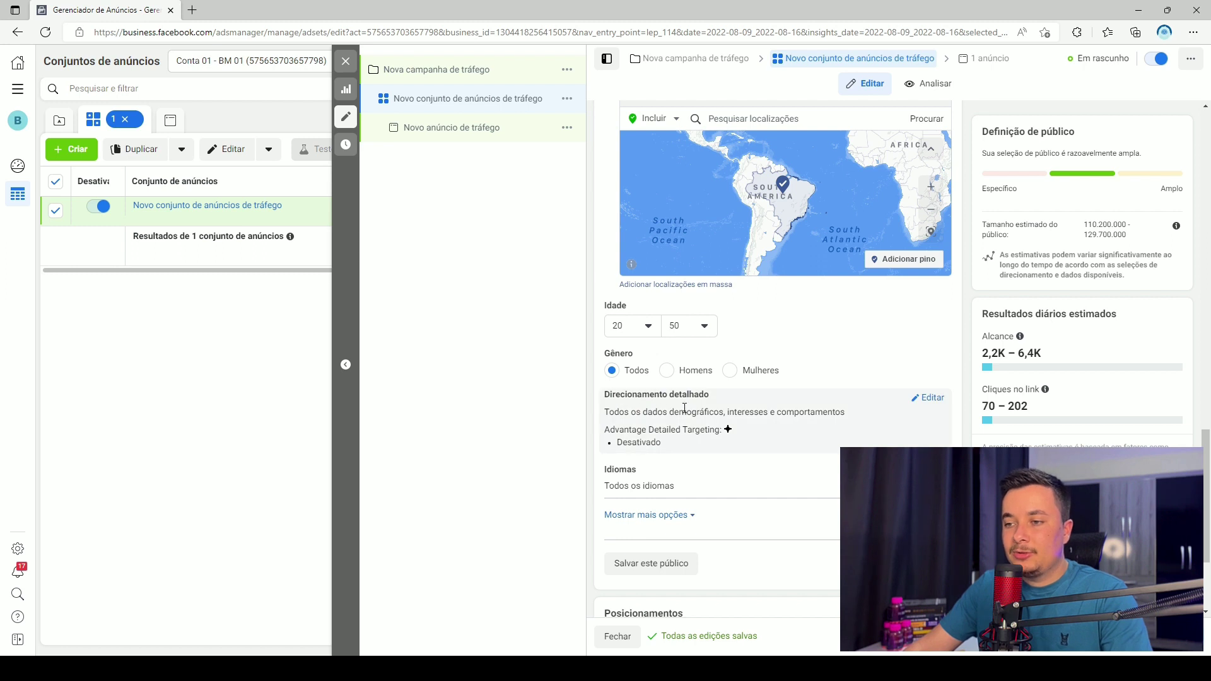
# Search the audience's detailed targeting for "academia" and add the interest Academia under Outros interesses
pyautogui.click(939, 399)
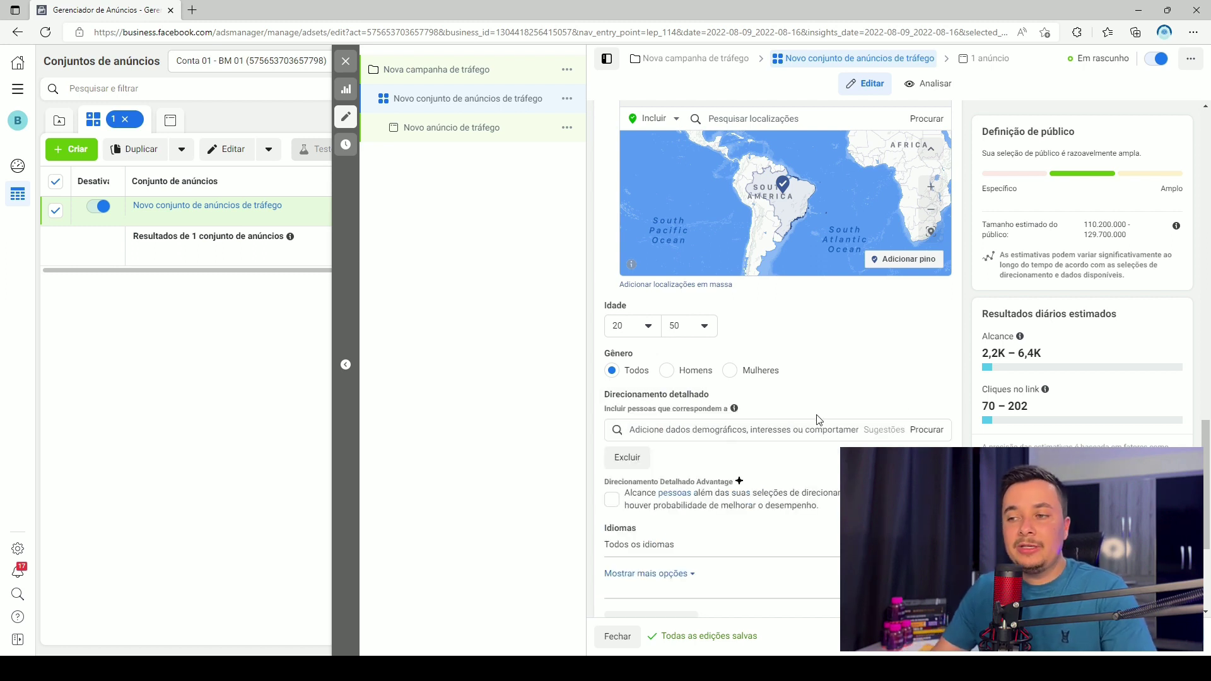
pyautogui.click(767, 429)
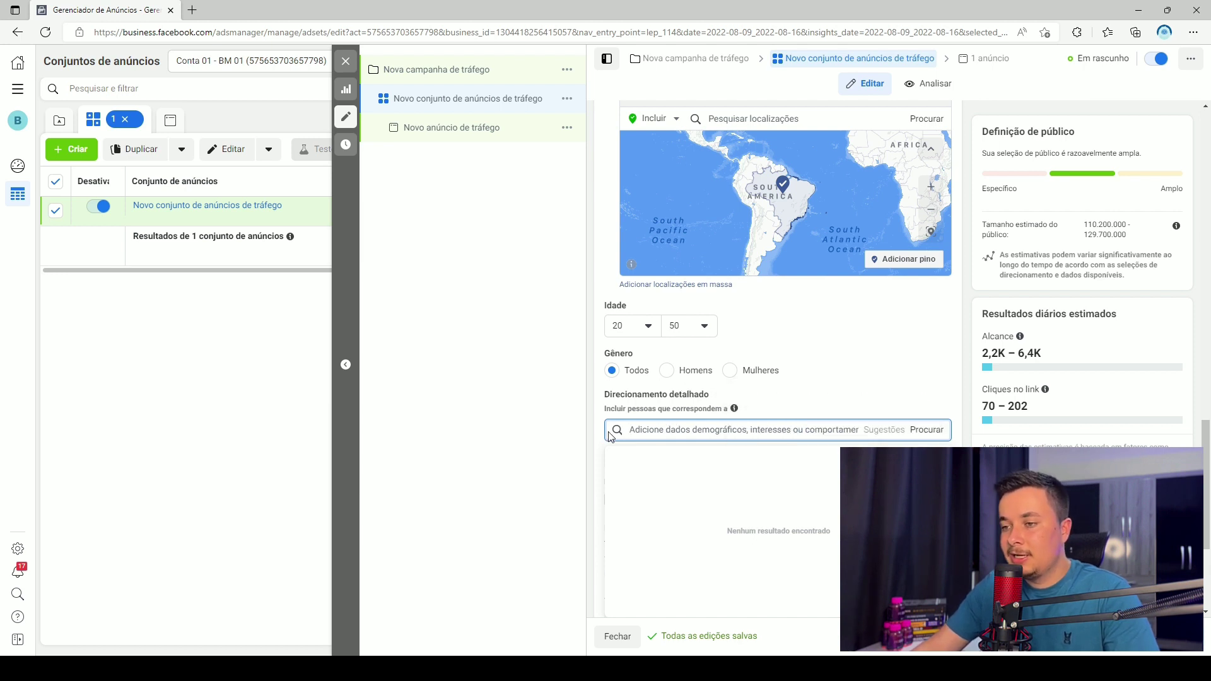
pyautogui.write('aca')
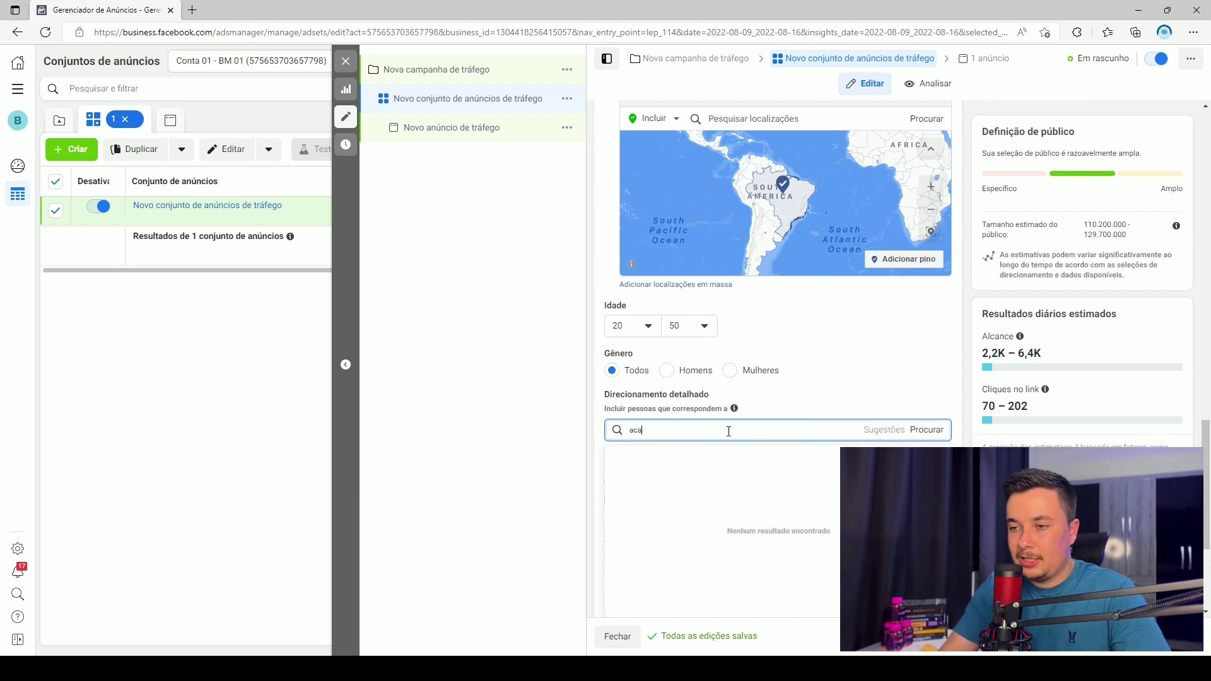
pyautogui.write('dem')
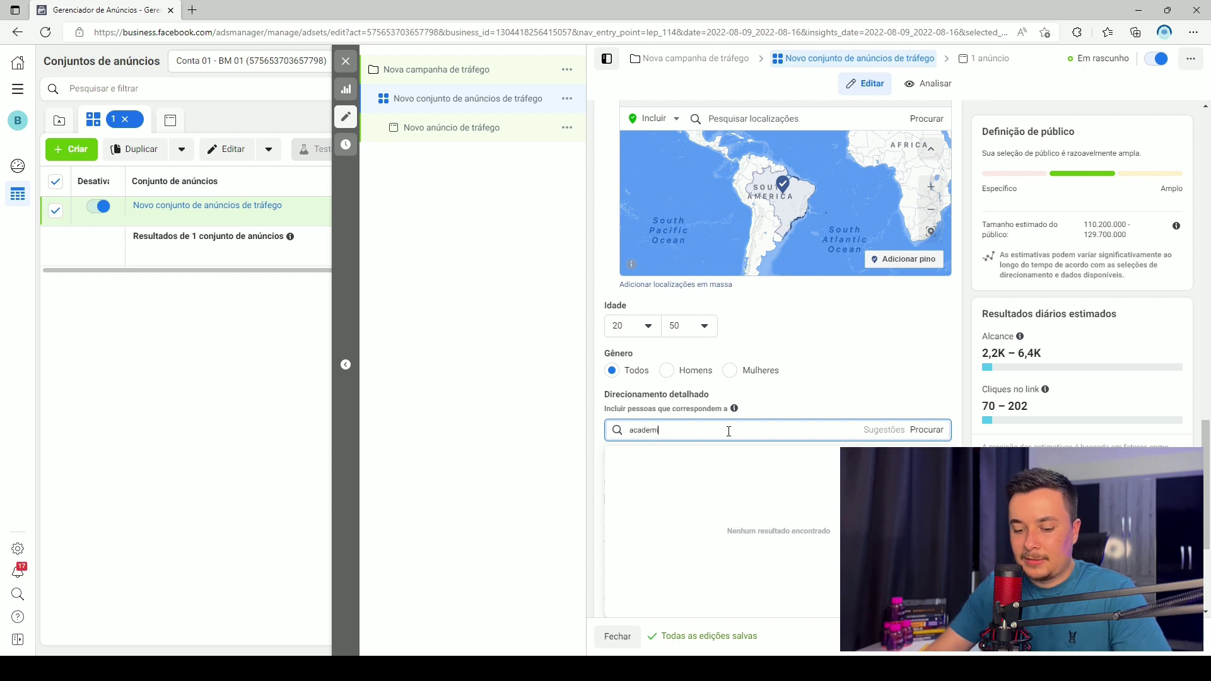
pyautogui.write('ia')
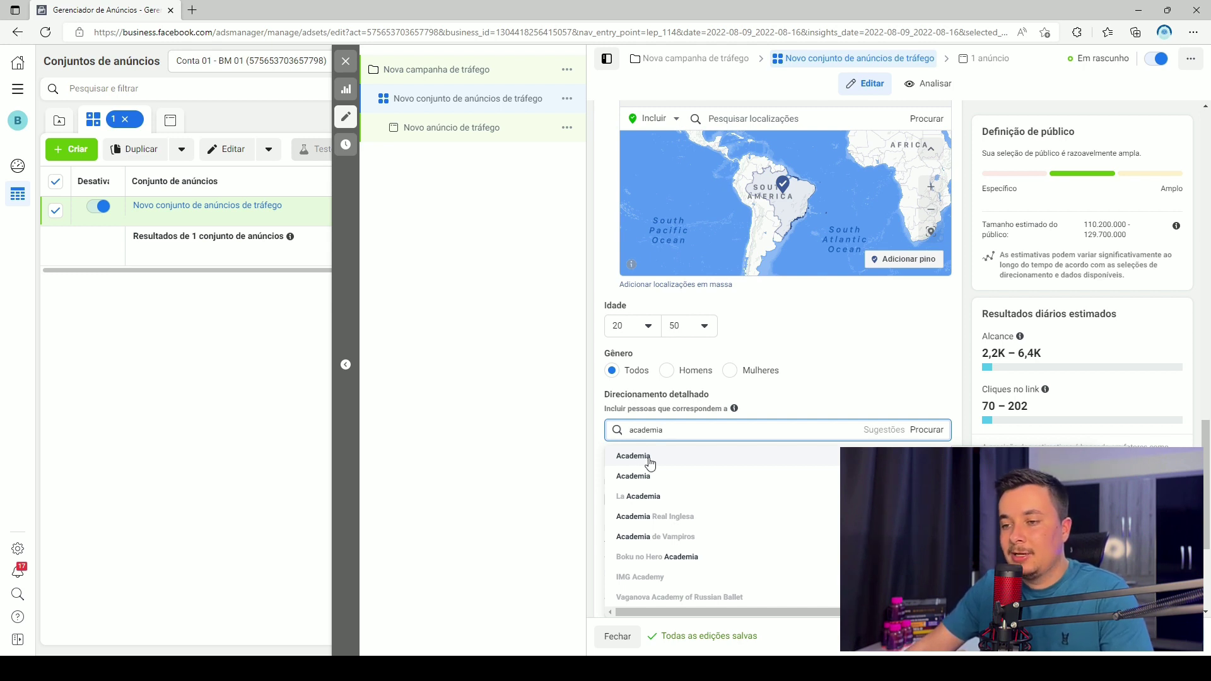
pyautogui.click(650, 464)
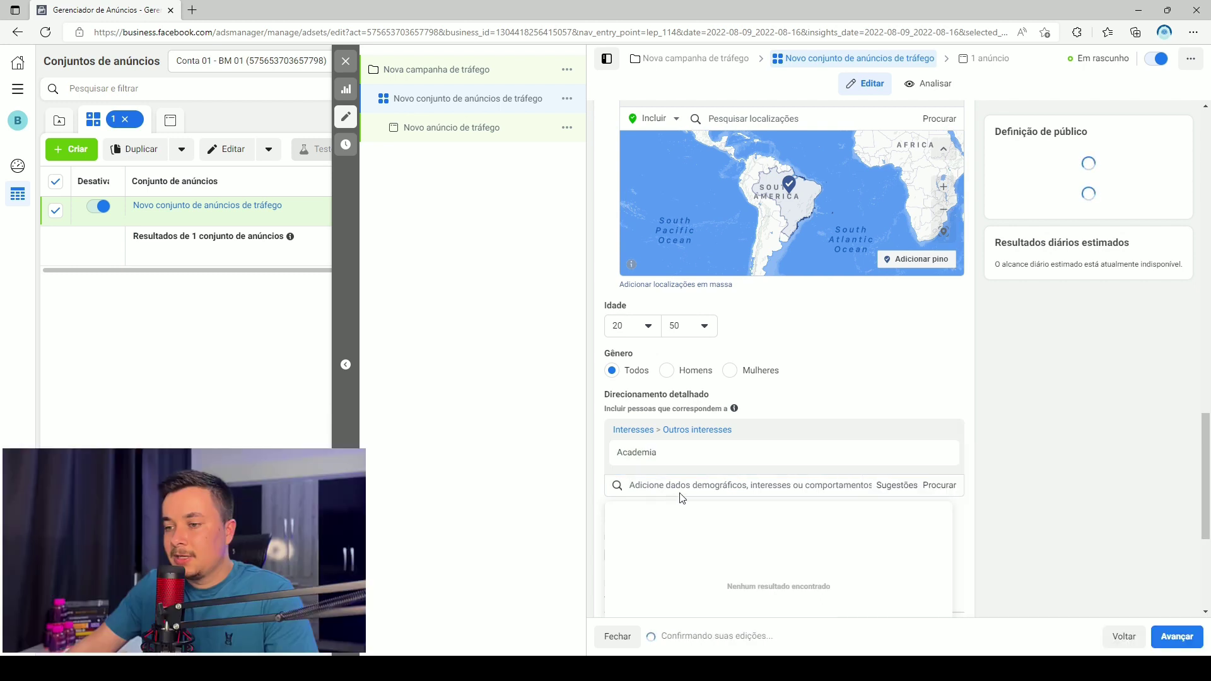
# Add the suggested interests Exercício físico, Musculação and CrossFit to the audience's included detailed targeting
pyautogui.click(889, 486)
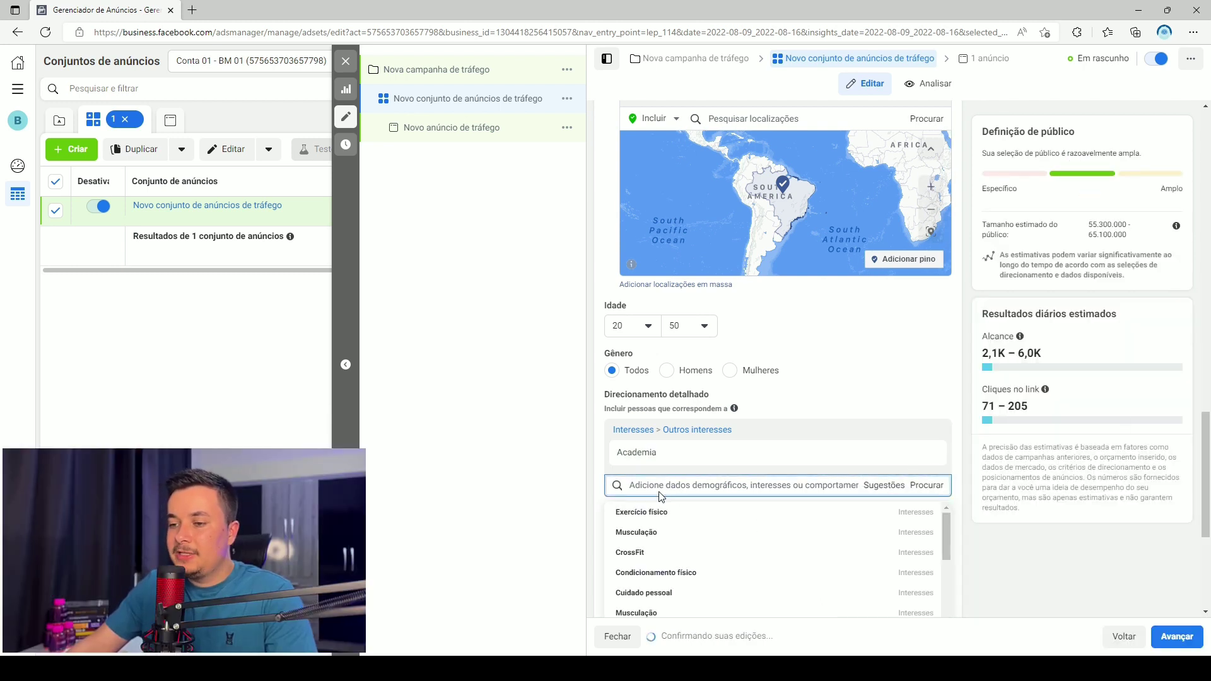
pyautogui.moveTo(648, 514)
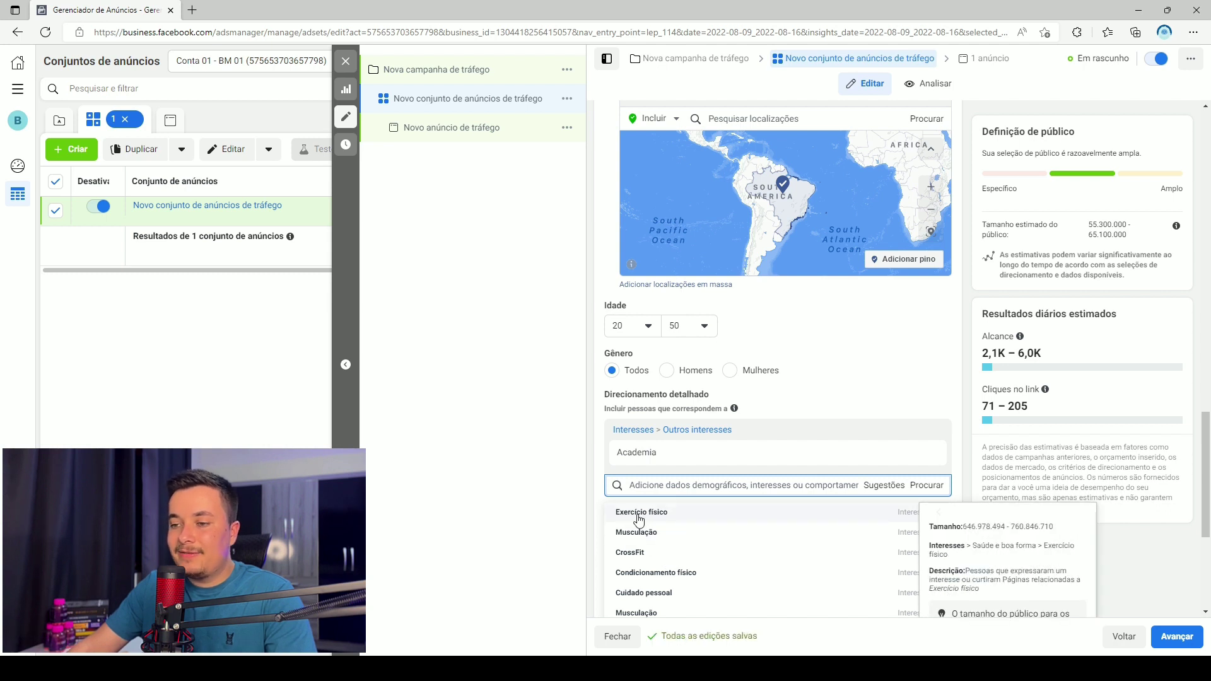
pyautogui.moveTo(644, 459)
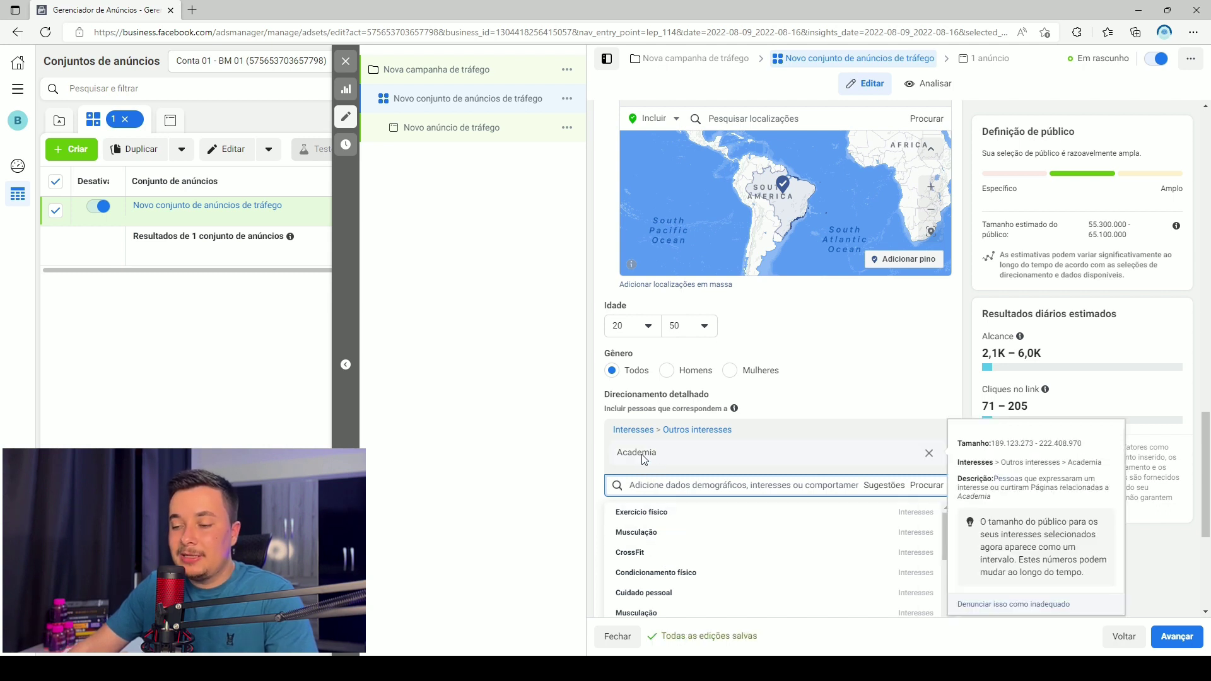
pyautogui.click(643, 513)
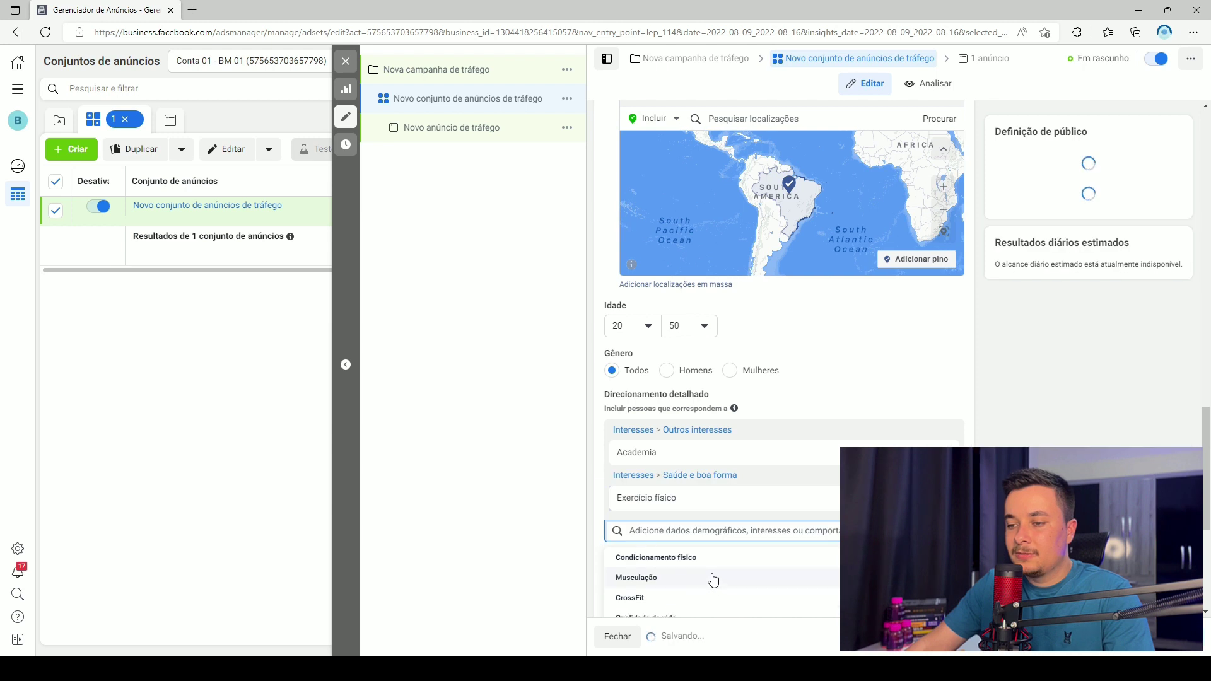
pyautogui.click(638, 580)
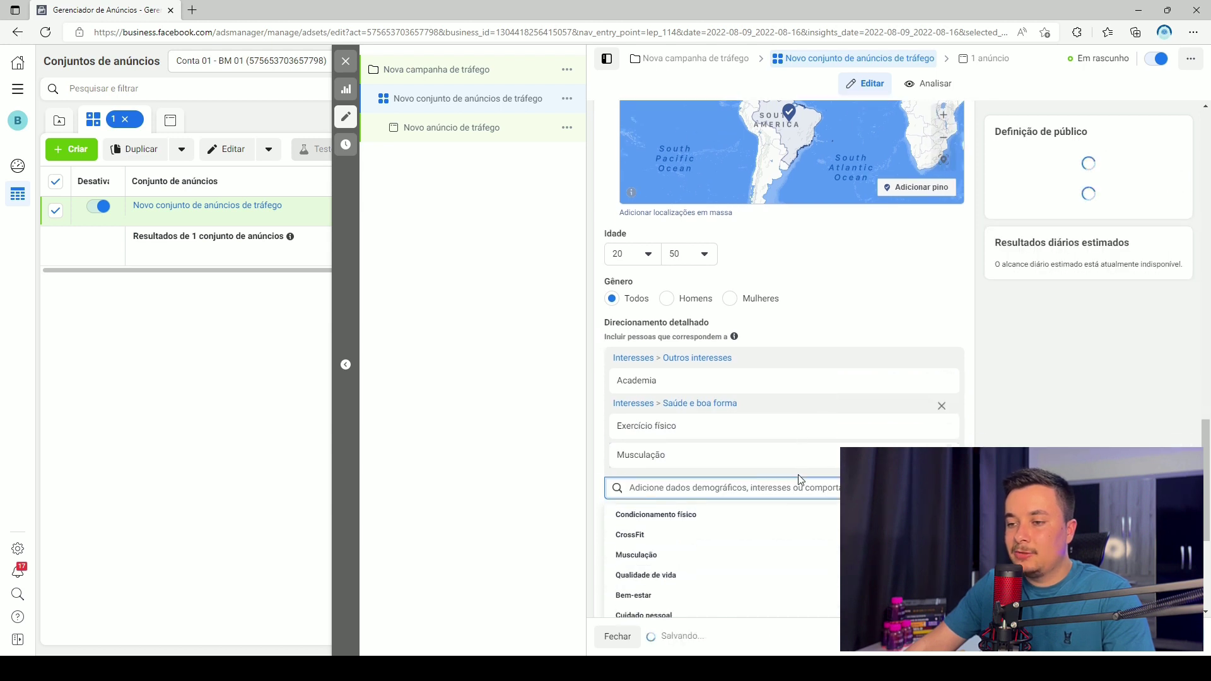
pyautogui.scroll(-1, 694, 541)
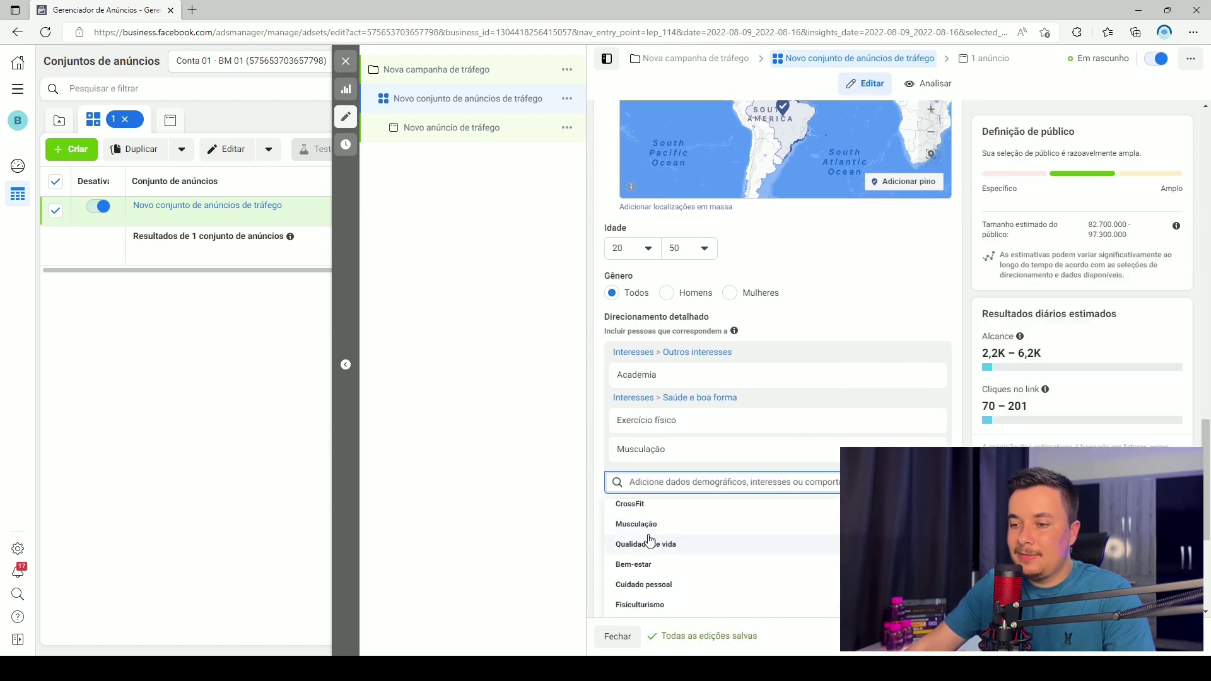
pyautogui.click(640, 507)
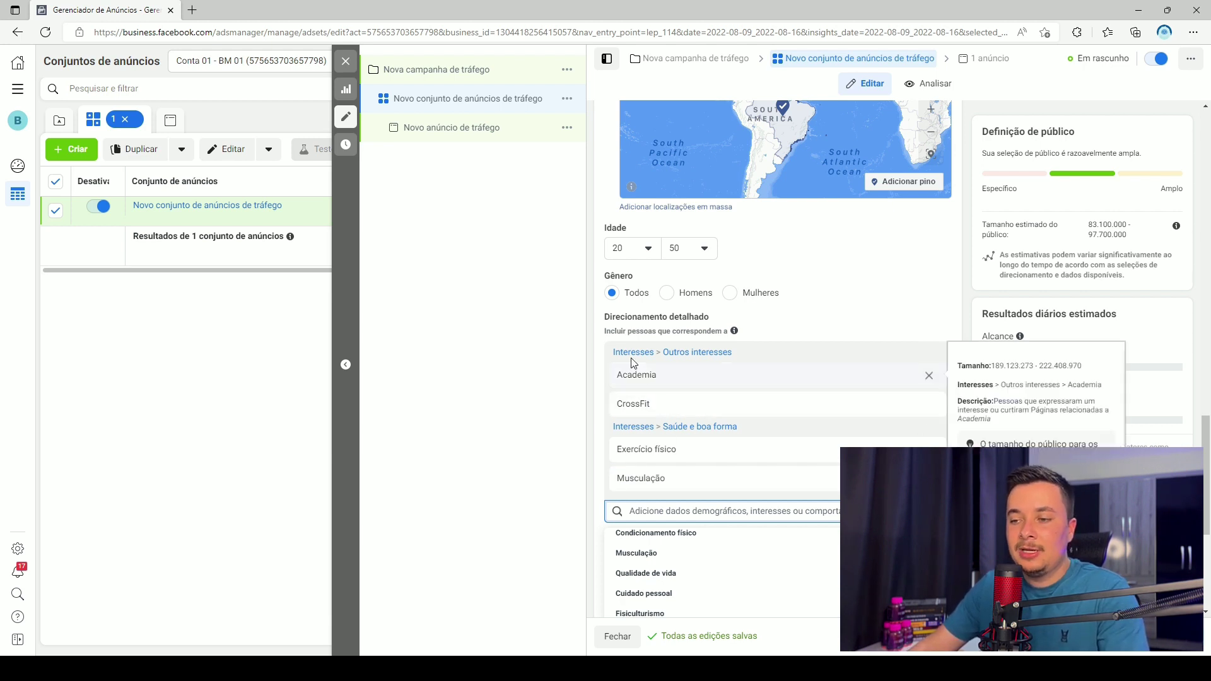
pyautogui.moveTo(690, 387)
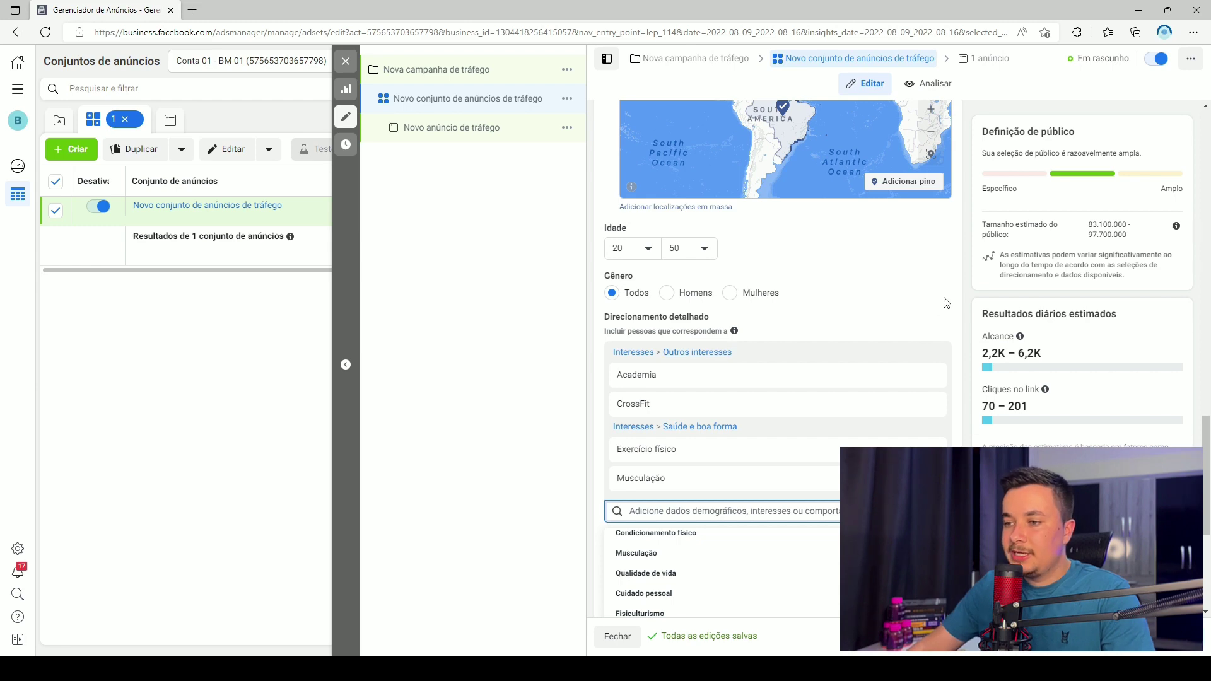
# Exclude people matching the interest Marketing digital from the audience, searching for "marketing digital"
pyautogui.scroll(-5, 946, 303)
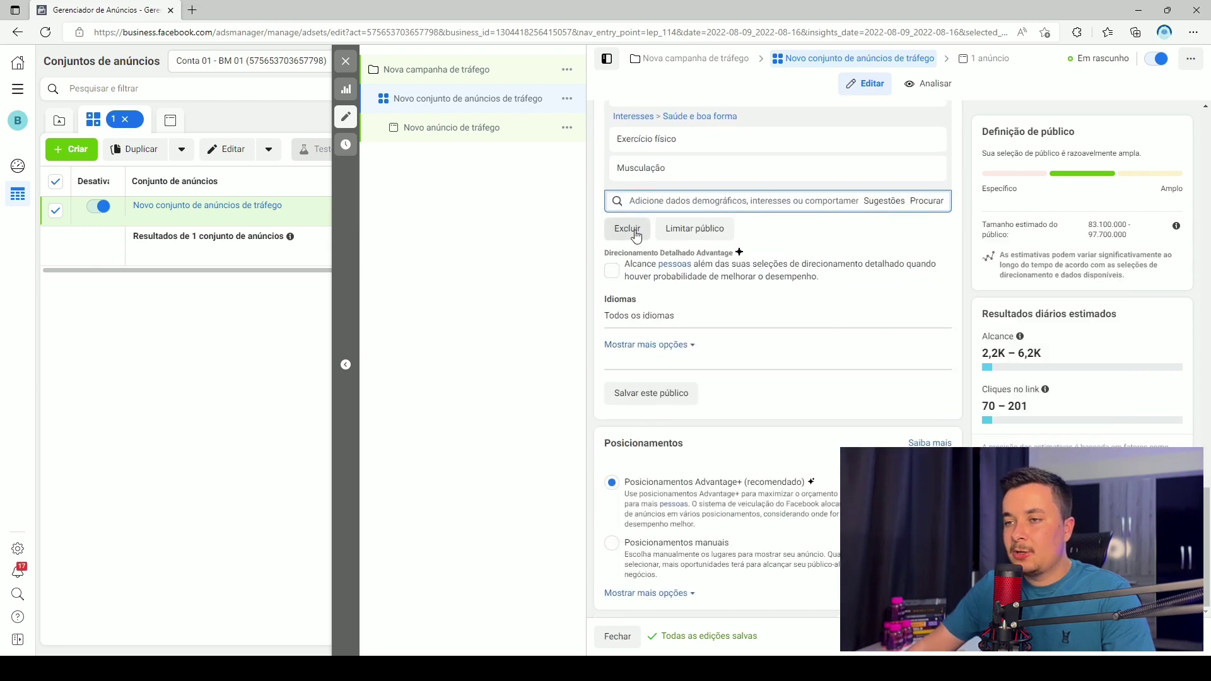
pyautogui.click(628, 229)
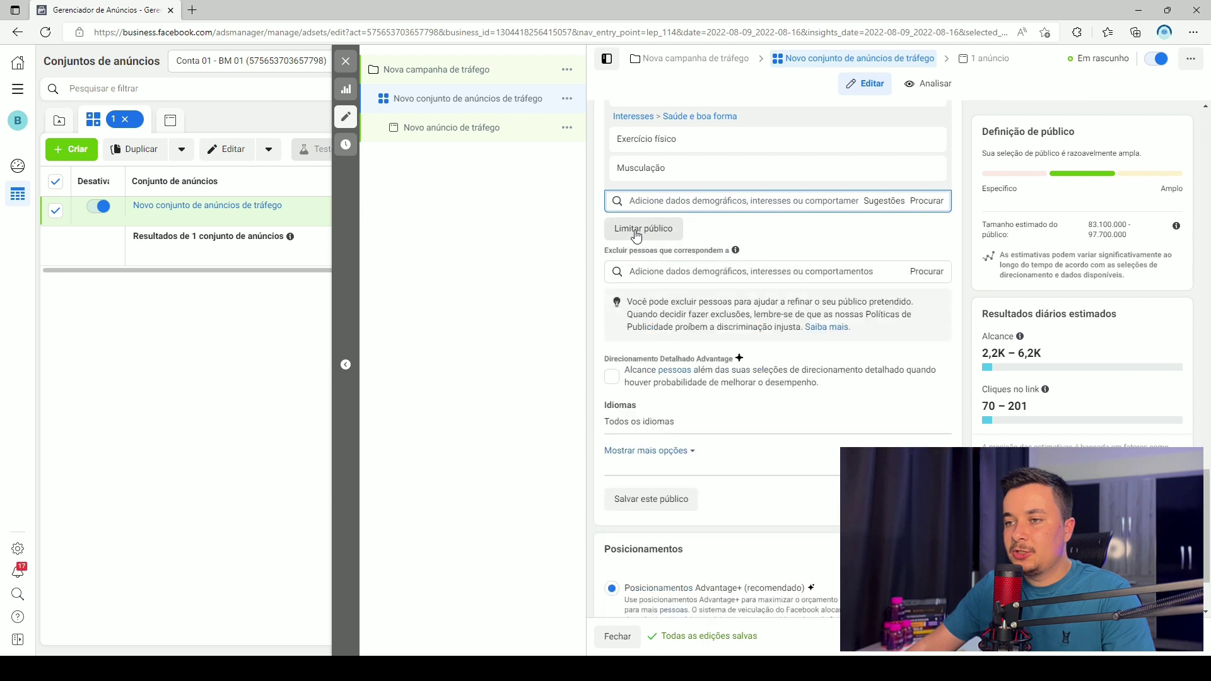
pyautogui.click(672, 271)
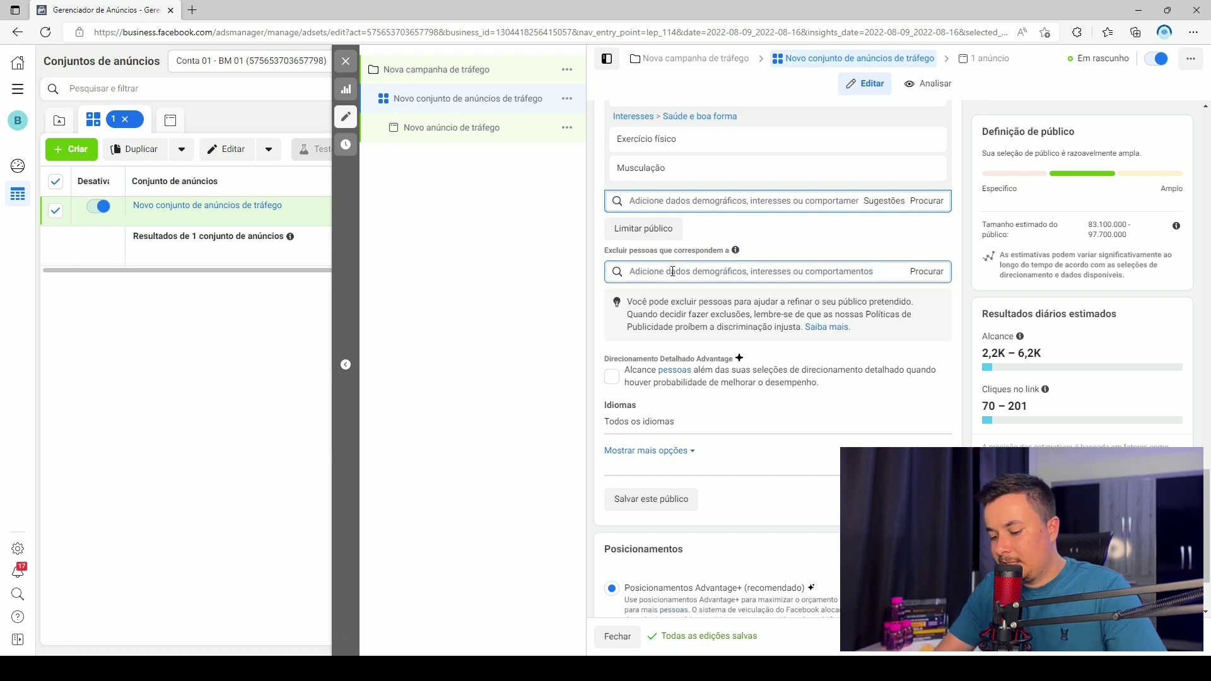
pyautogui.write('marketing di')
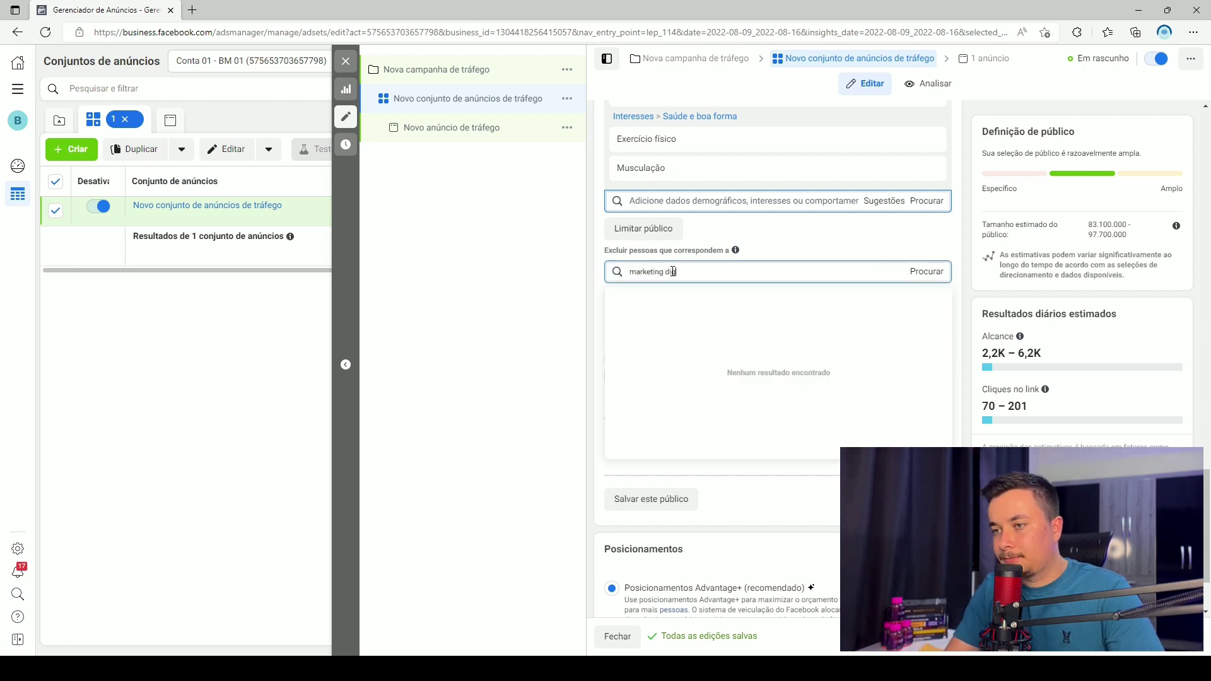
pyautogui.write('gital')
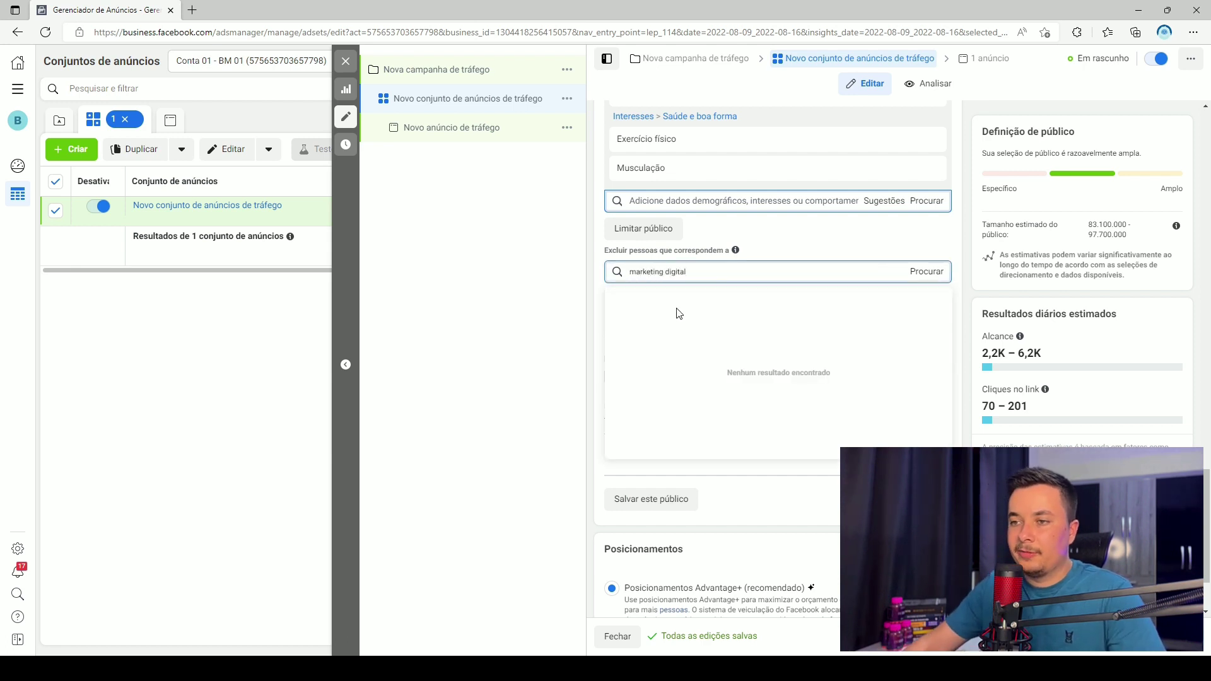
pyautogui.click(673, 301)
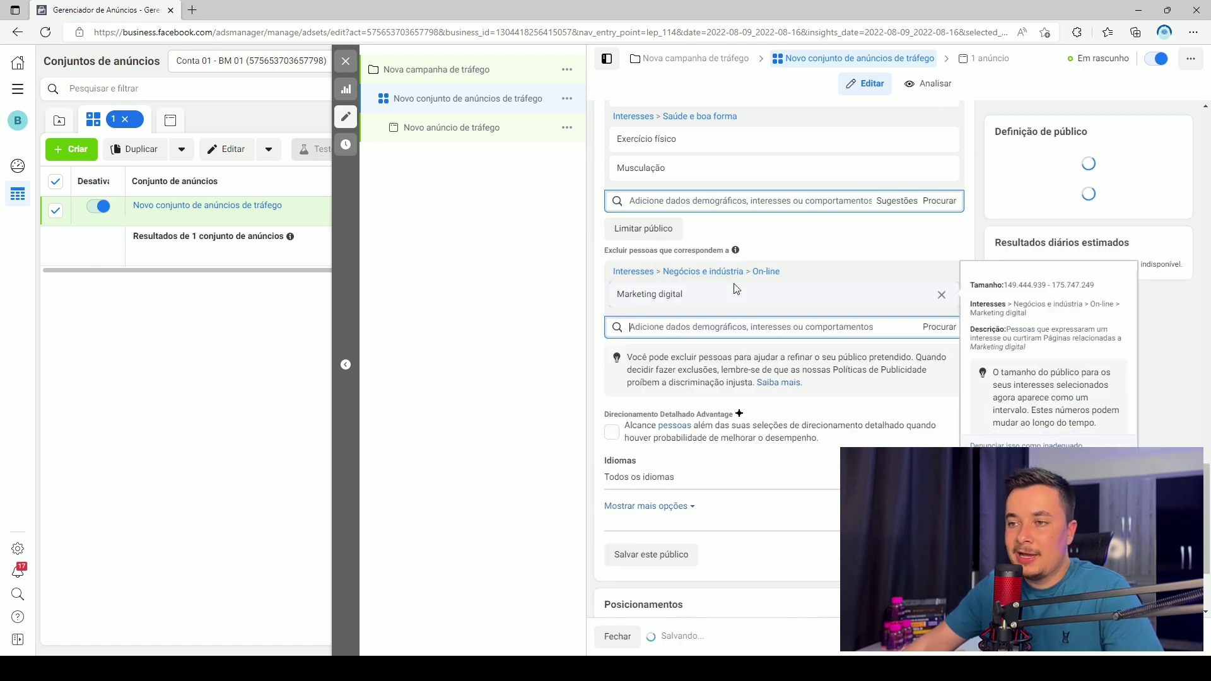
# Review the included fitness interests against the excluded Marketing digital interest in the detailed targeting
pyautogui.scroll(3, 674, 303)
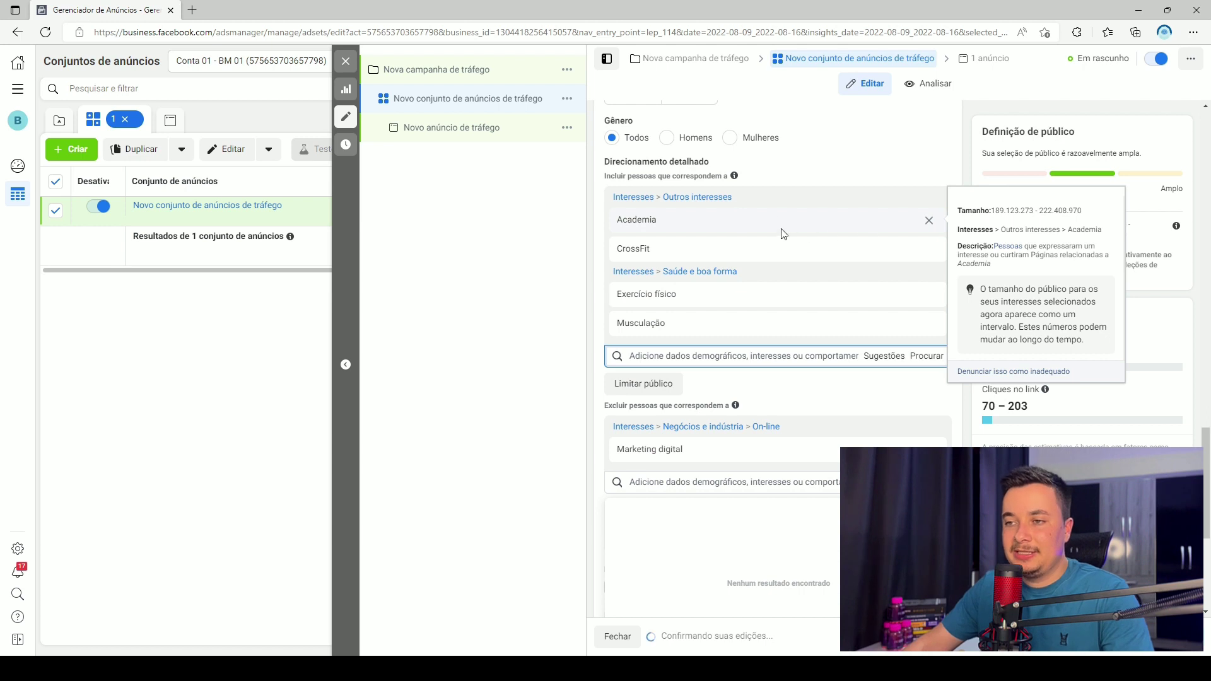
pyautogui.moveTo(676, 306)
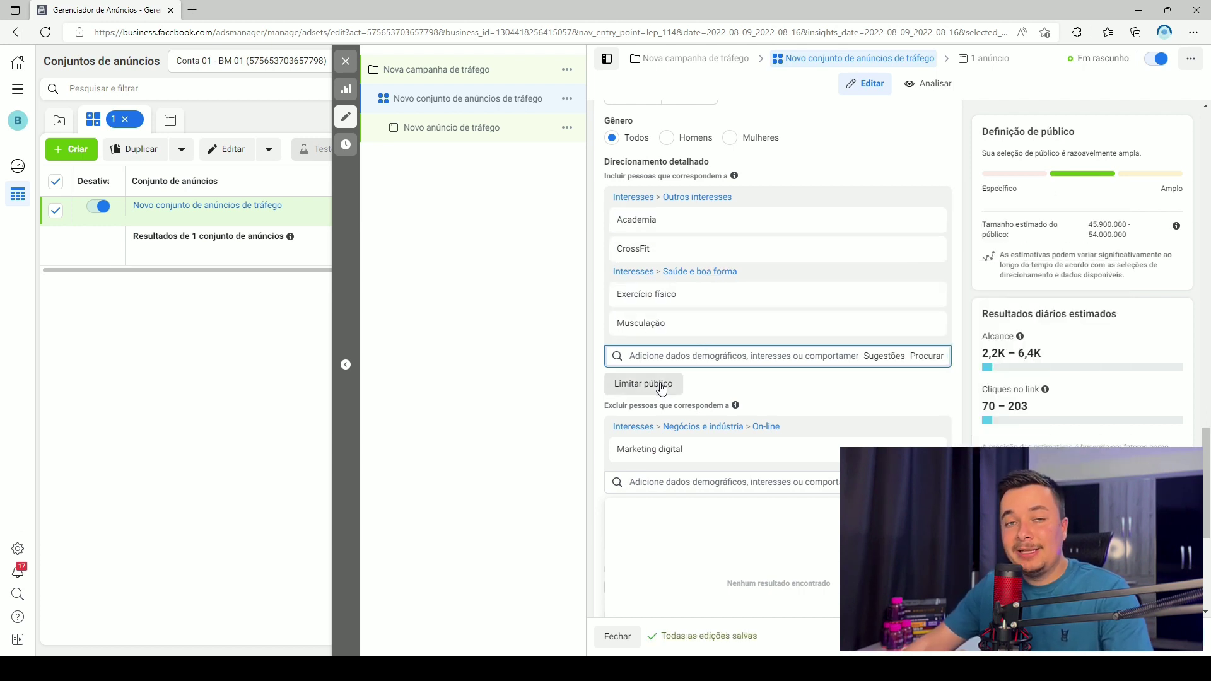
pyautogui.moveTo(678, 467)
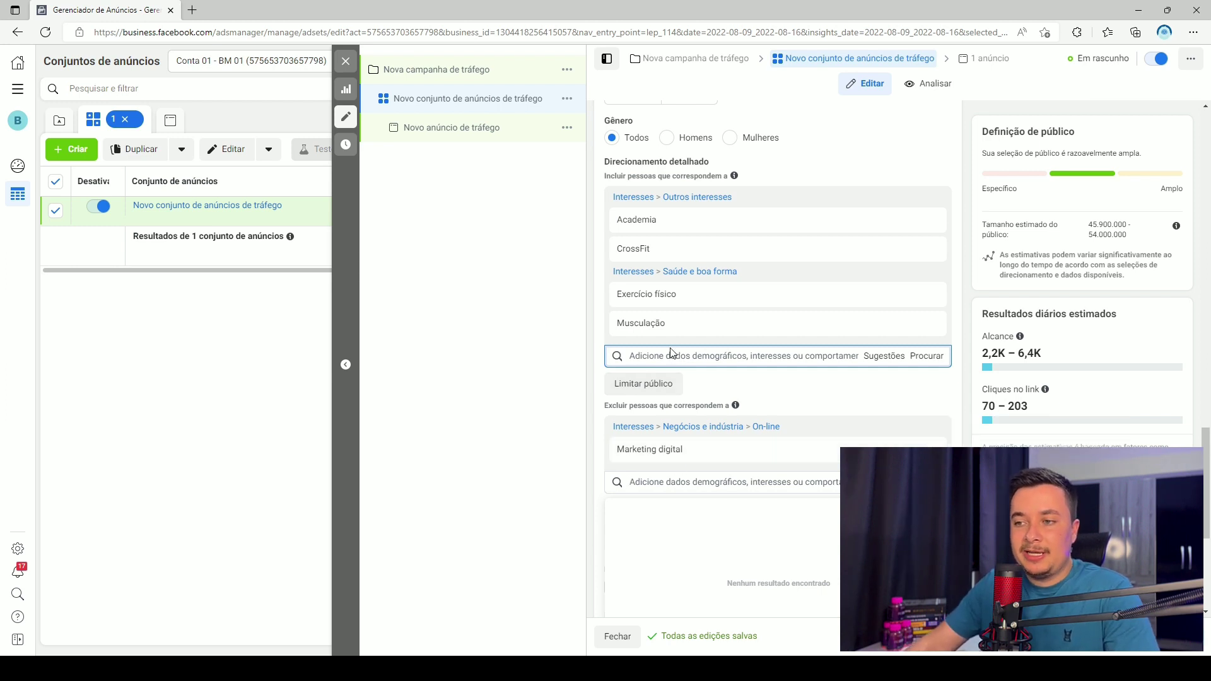
pyautogui.moveTo(669, 330)
pyautogui.moveTo(654, 453)
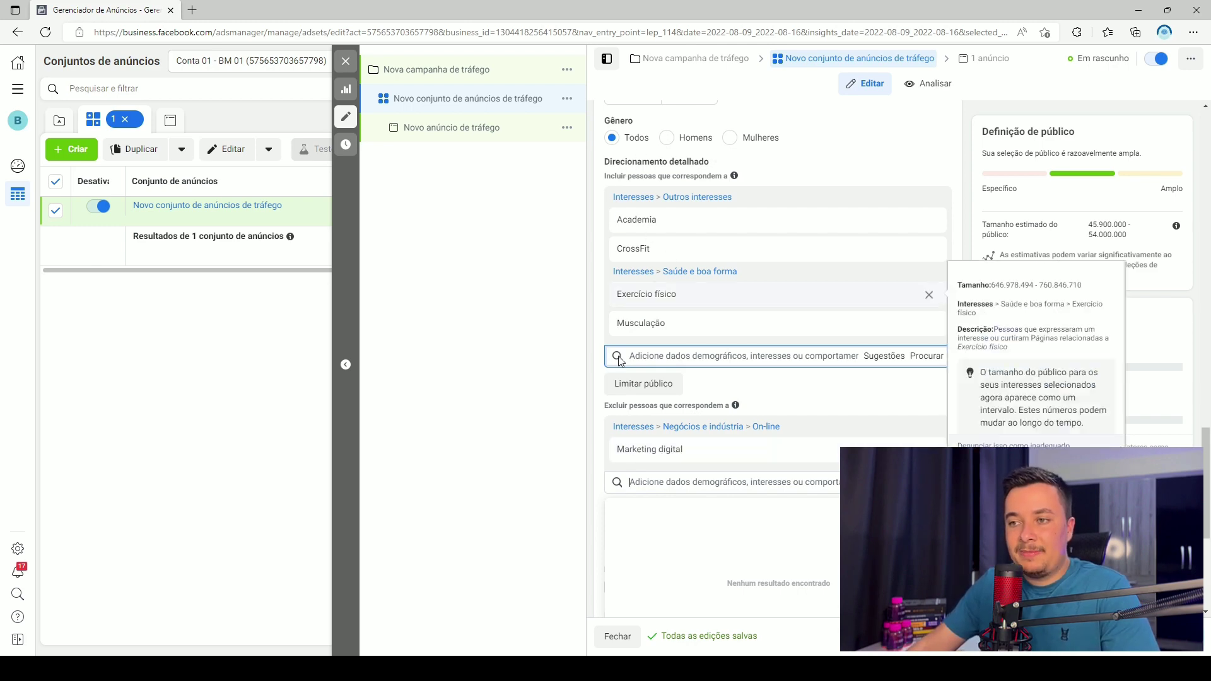
pyautogui.moveTo(708, 211)
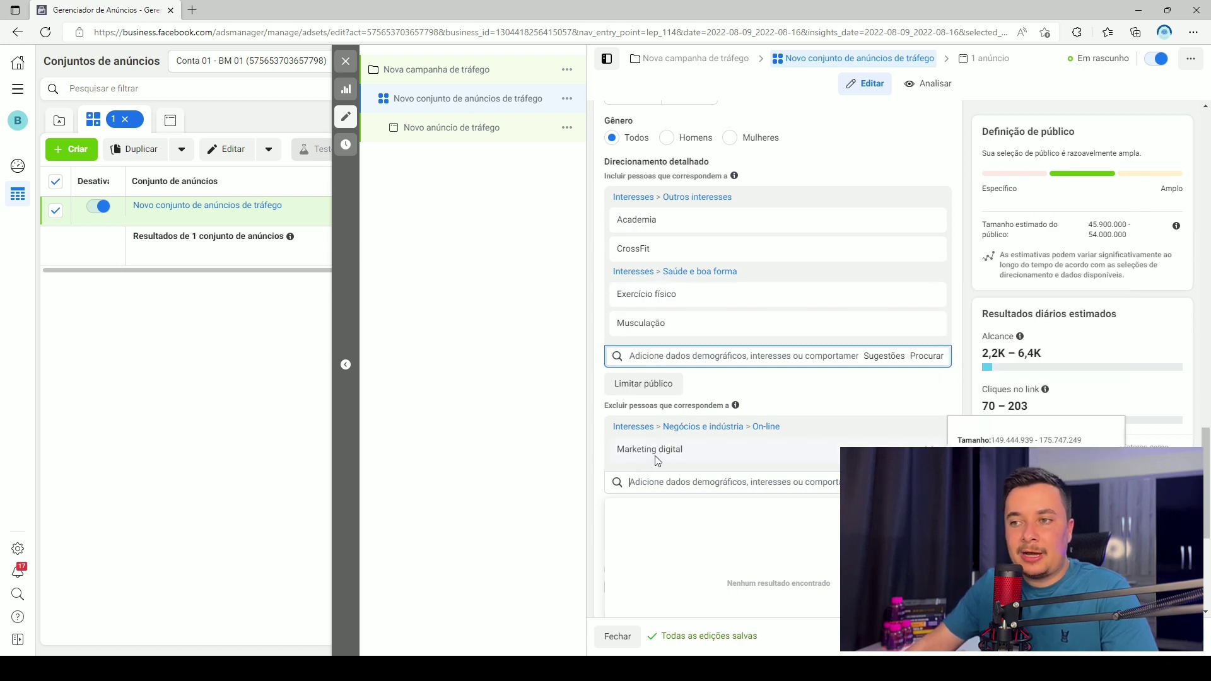
pyautogui.moveTo(646, 234)
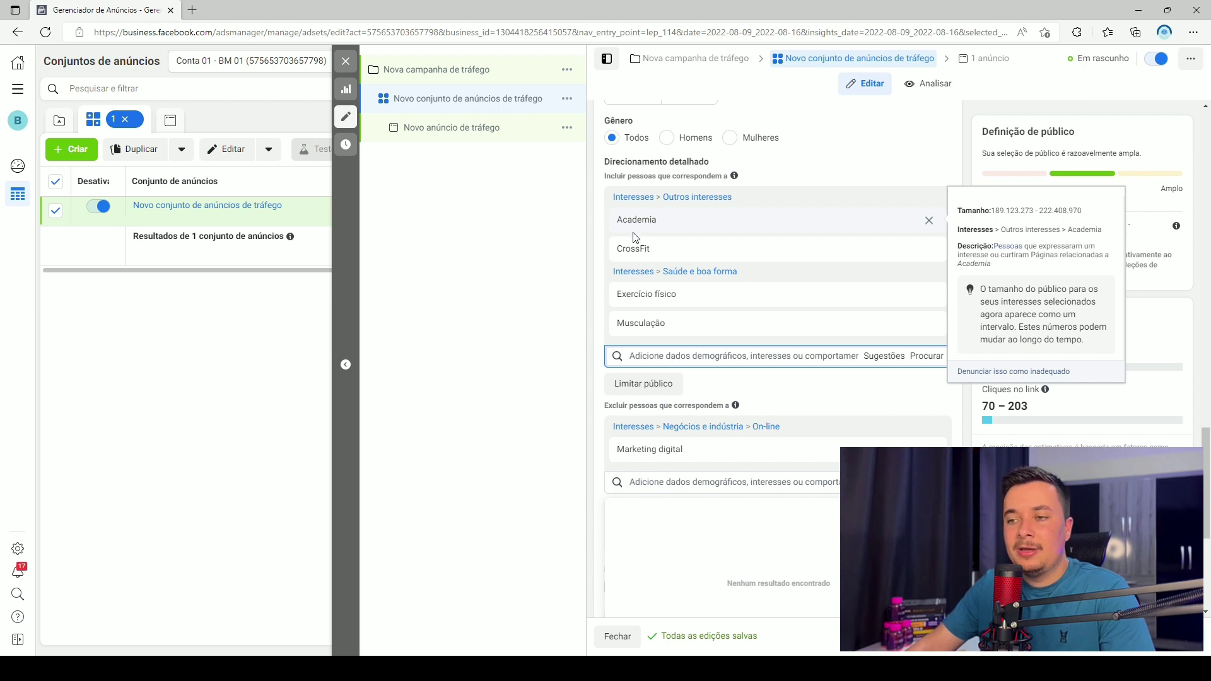
pyautogui.moveTo(620, 252)
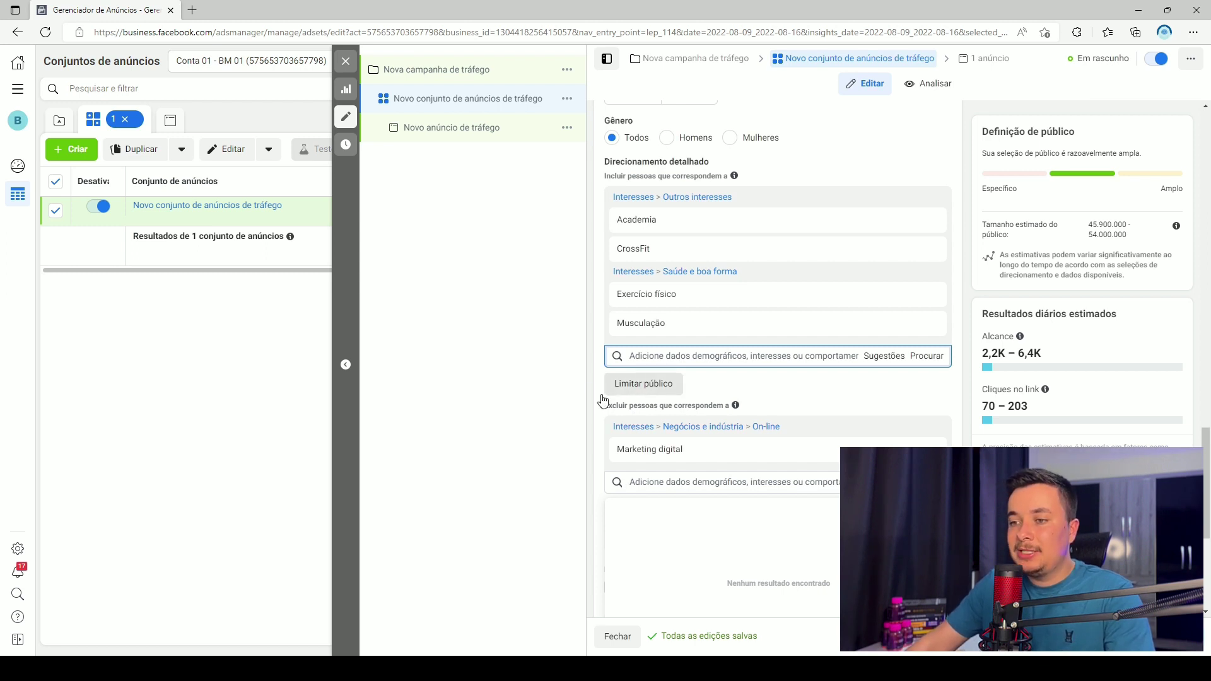
# Narrow the audience to people who must also match the interest Restaurantes, searching for "restaurante"
pyautogui.click(639, 386)
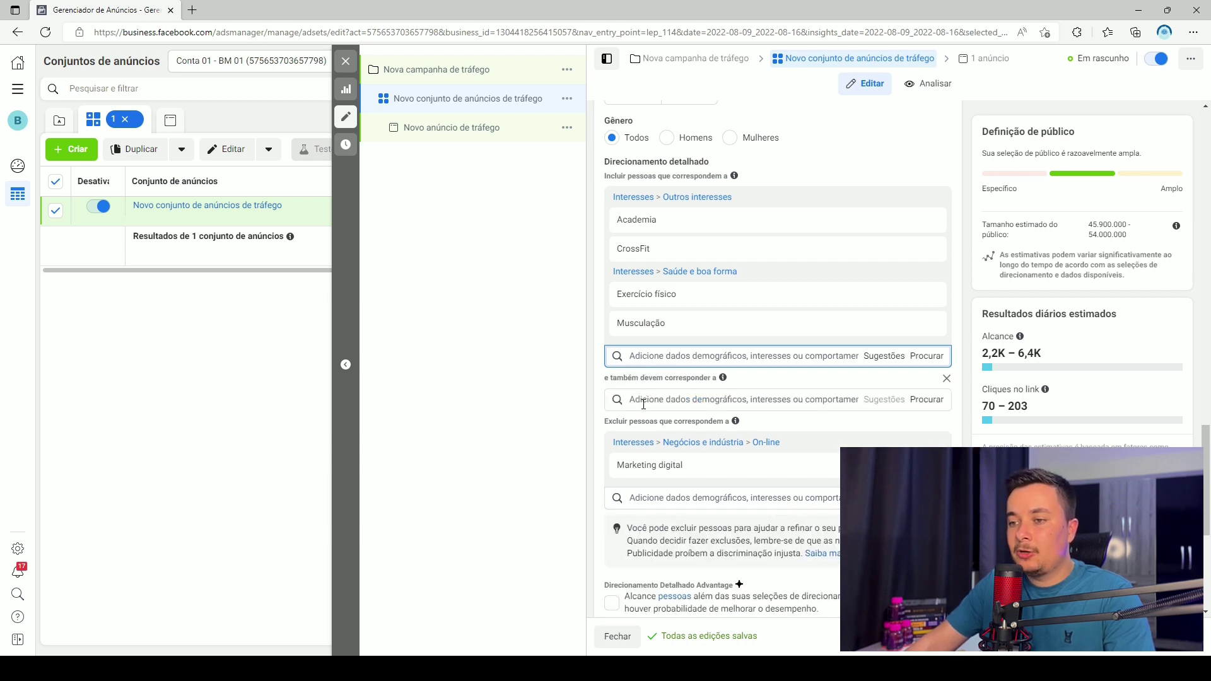
pyautogui.click(643, 403)
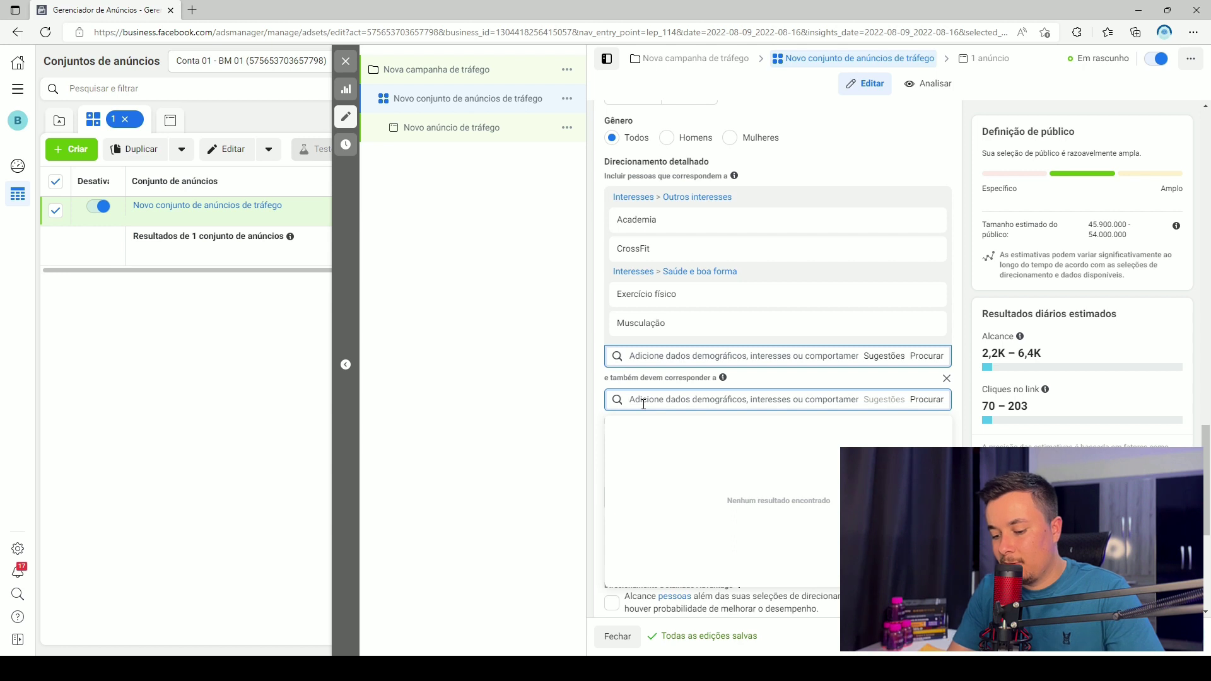
pyautogui.write('res')
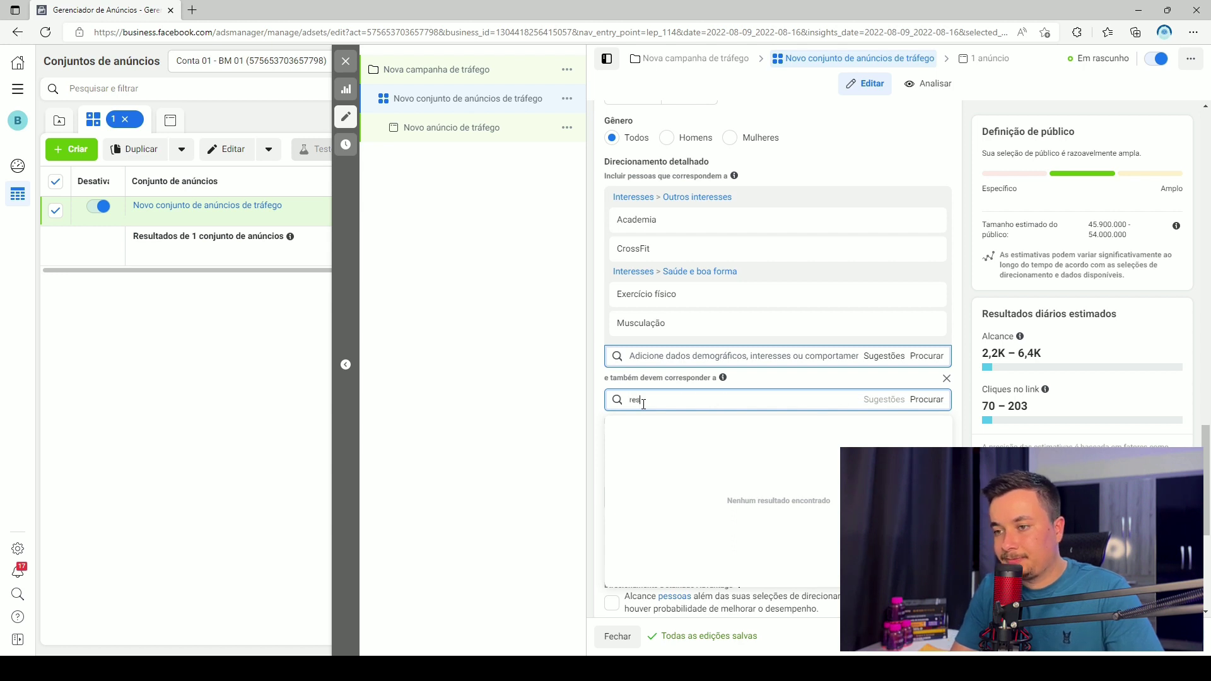
pyautogui.write('taurante')
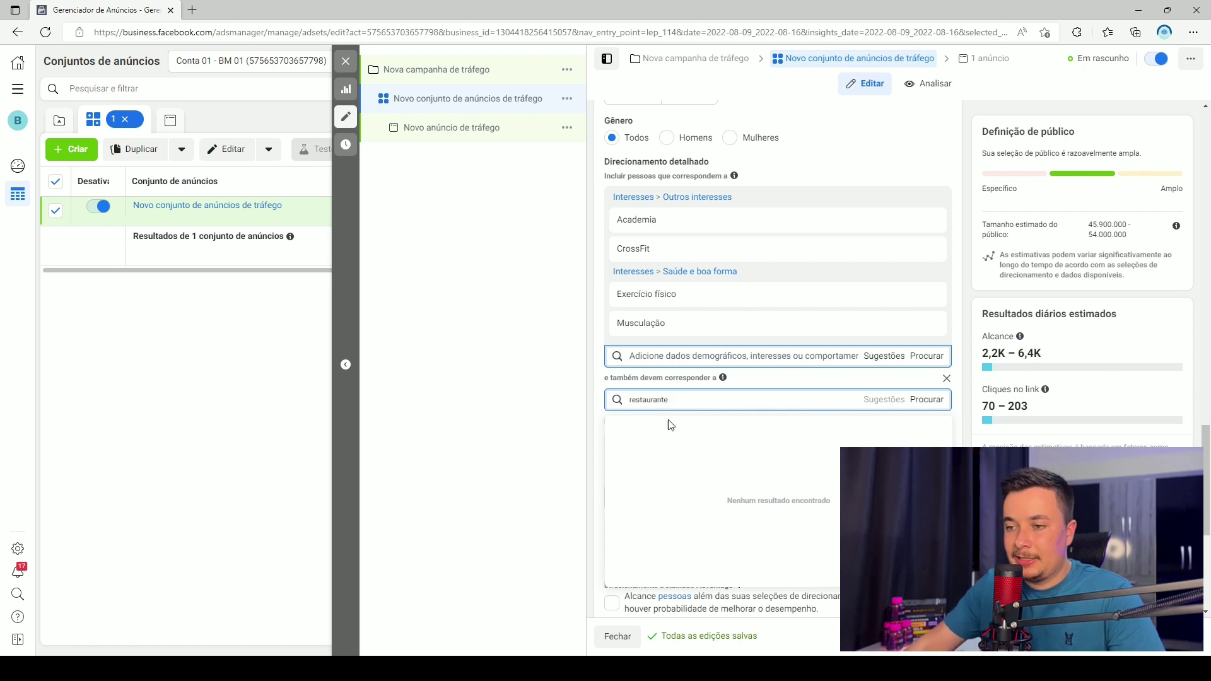
pyautogui.click(649, 433)
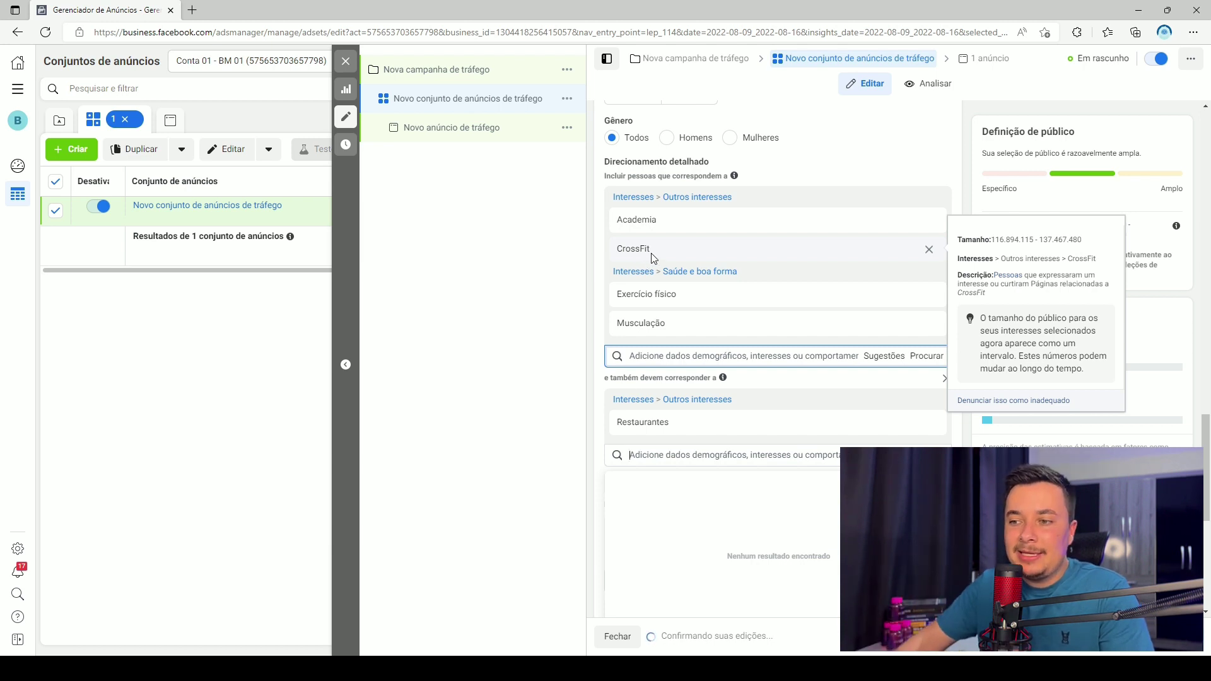
pyautogui.moveTo(644, 424)
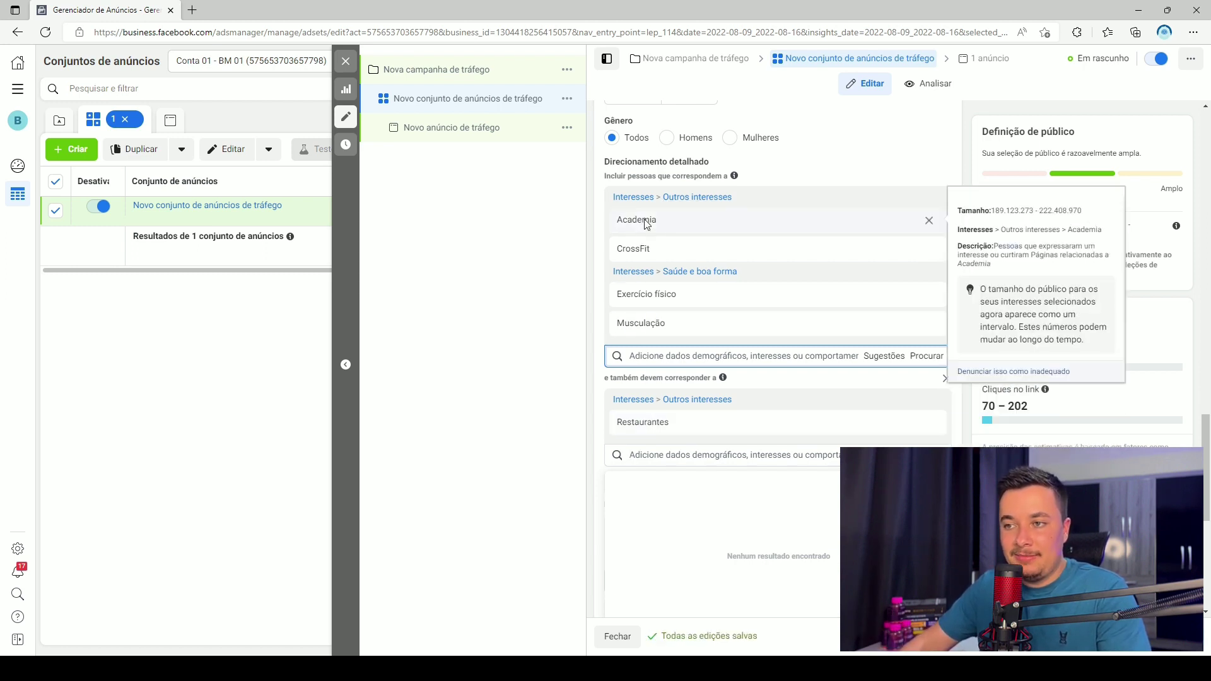
pyautogui.moveTo(672, 297)
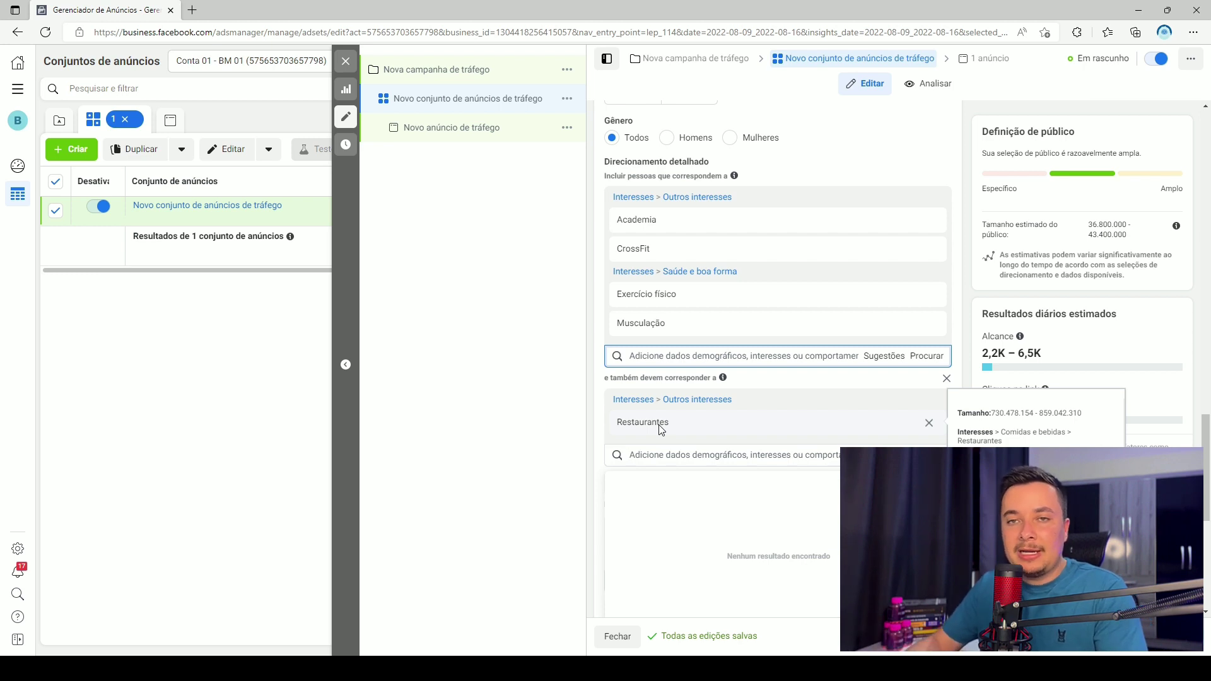
pyautogui.moveTo(730, 228)
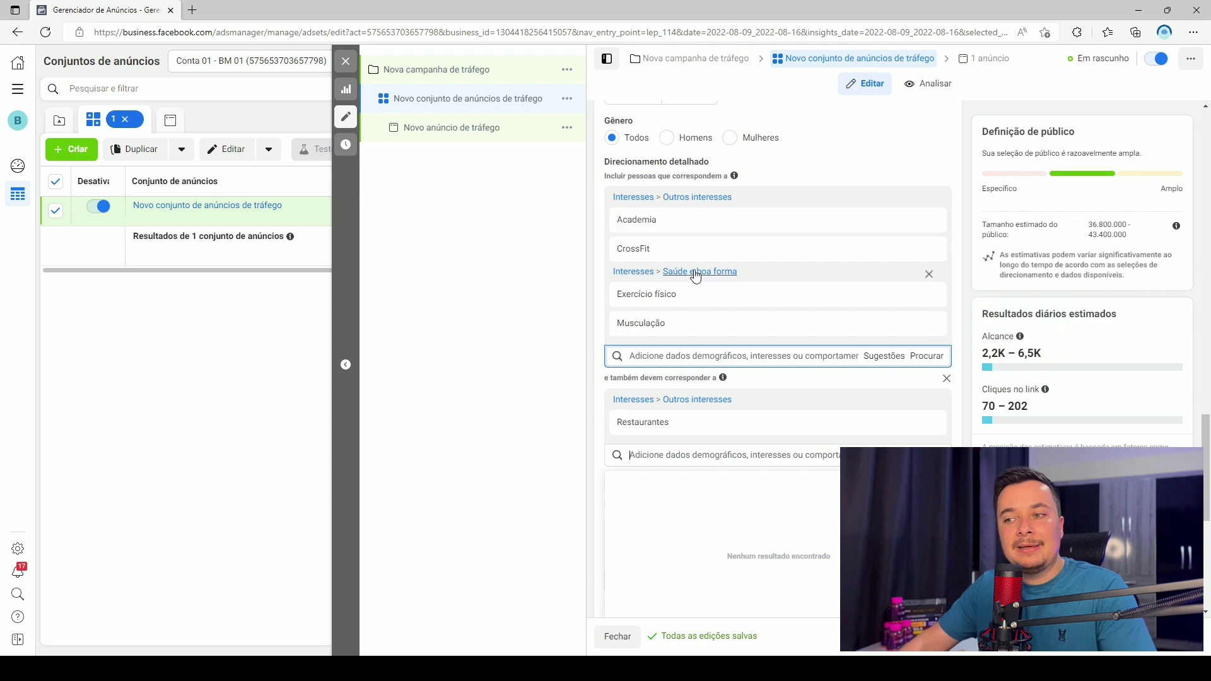
pyautogui.moveTo(707, 413)
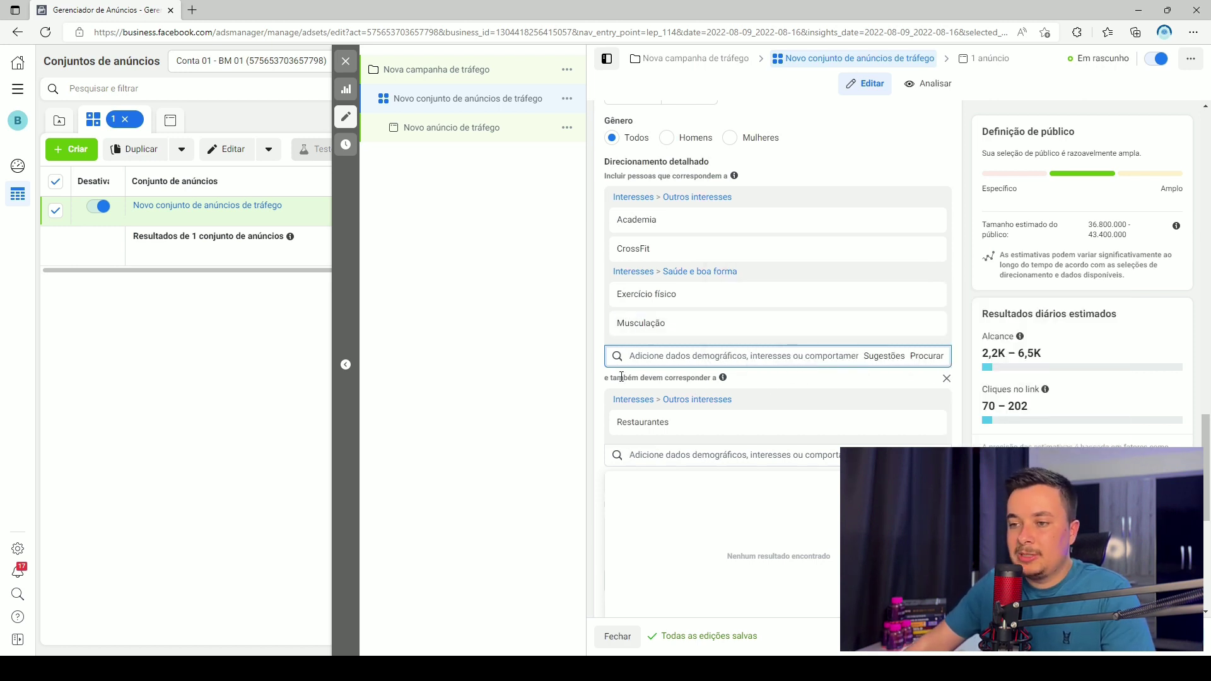
pyautogui.click(595, 343)
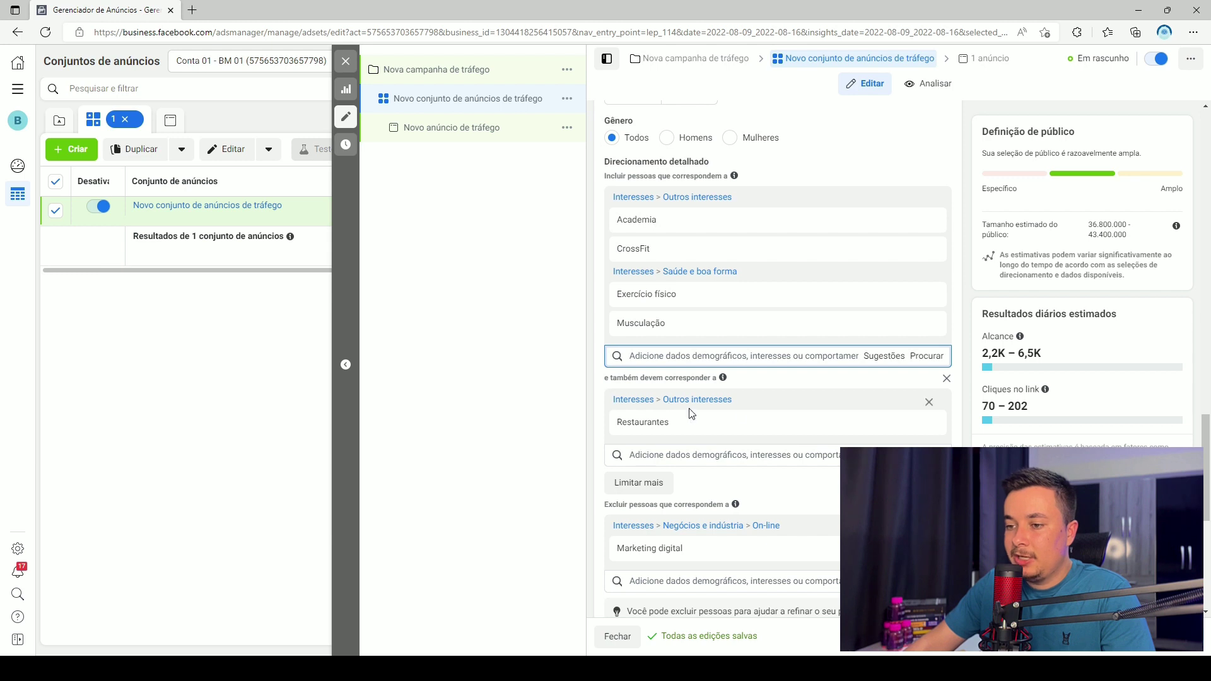
# Enable Direcionamento Detalhado Advantage to reach people beyond the audience's detailed targeting selections
pyautogui.scroll(-5, 728, 387)
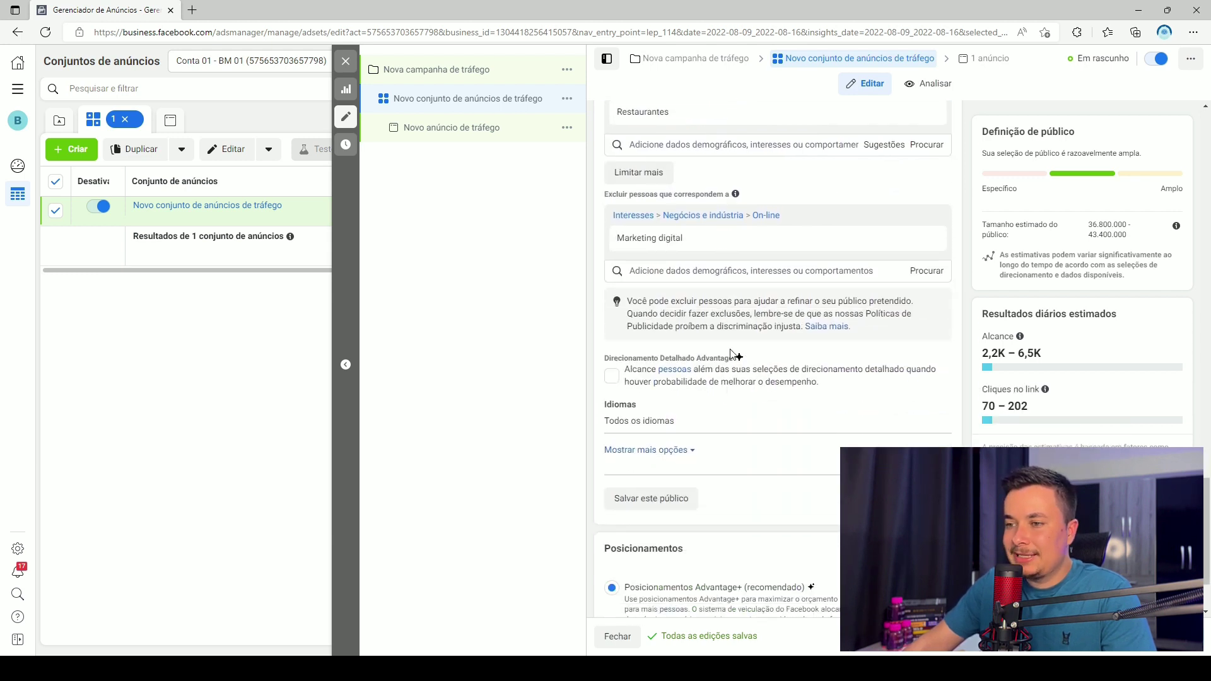
pyautogui.moveTo(609, 358); pyautogui.dragTo(733, 358)
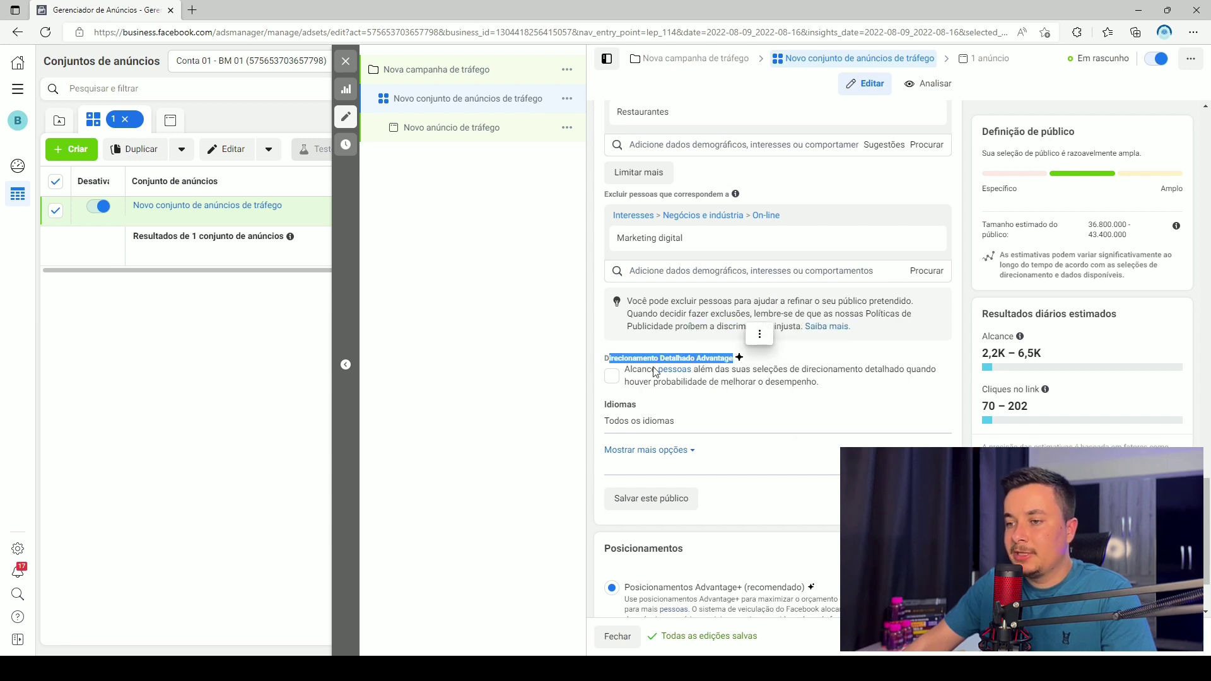
pyautogui.click(613, 380)
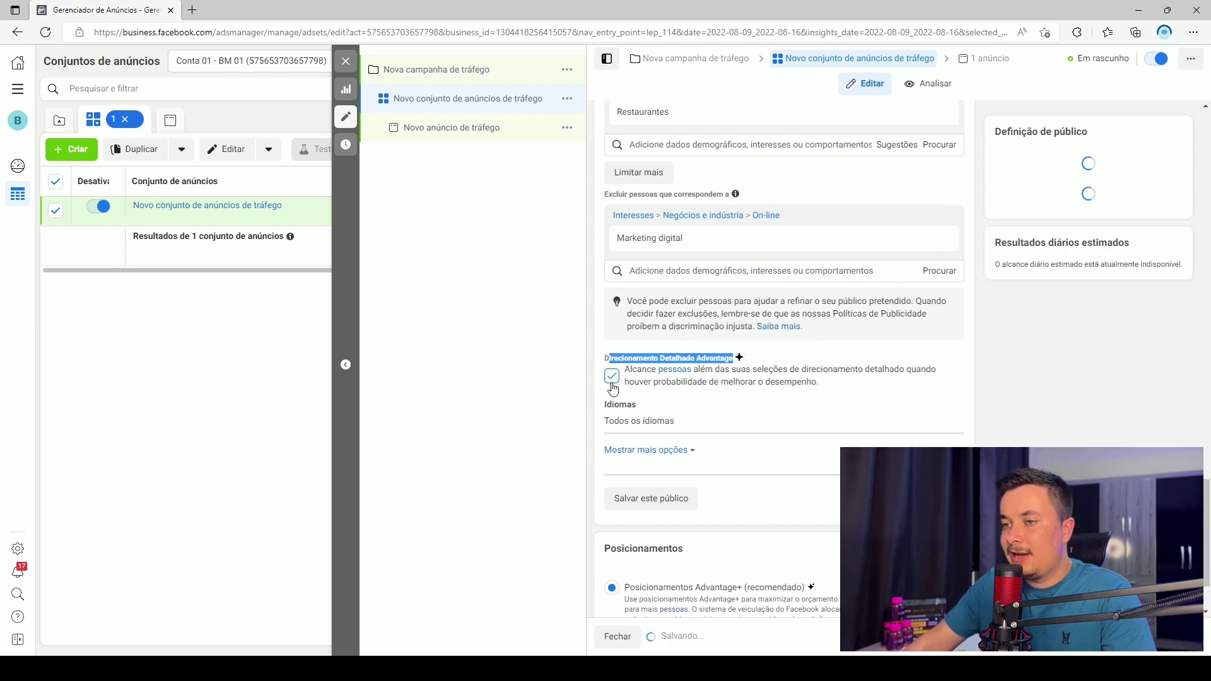
pyautogui.scroll(4, 649, 383)
pyautogui.scroll(2, 657, 382)
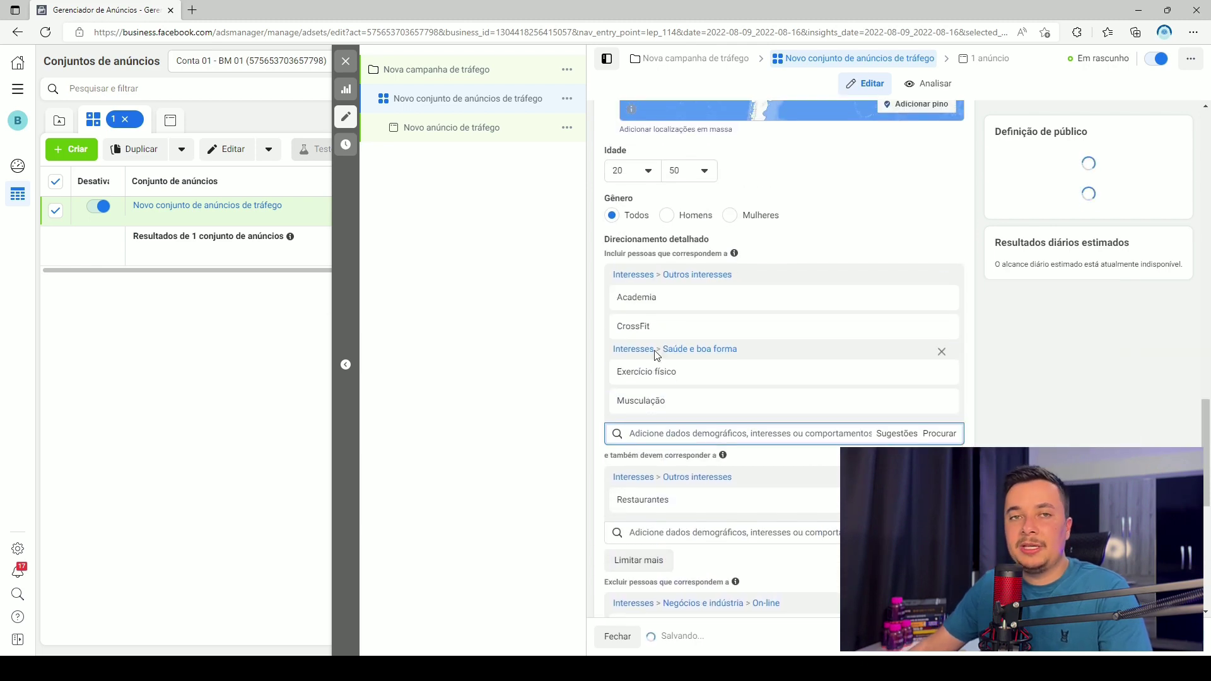
# Turn on Direcionamento Detalhado Advantage for the audience's detailed targeting after reviewing its included, narrowed and excluded interests
pyautogui.moveTo(715, 340)
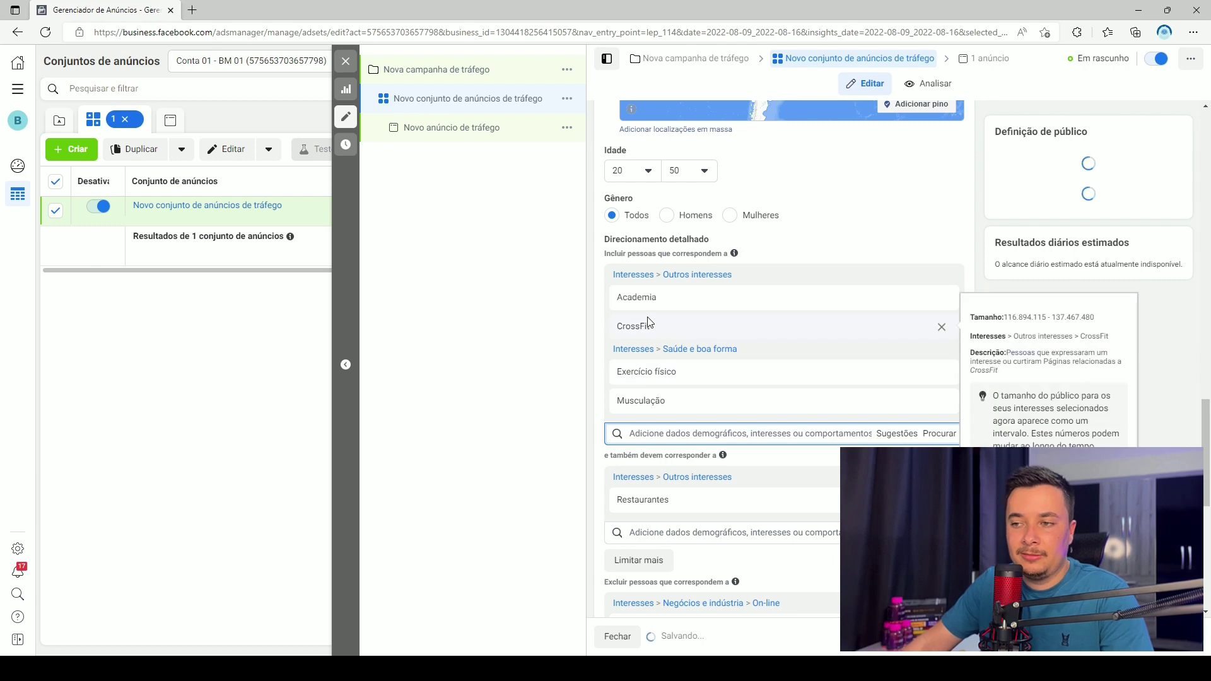
pyautogui.scroll(-5, 656, 353)
pyautogui.click(639, 455)
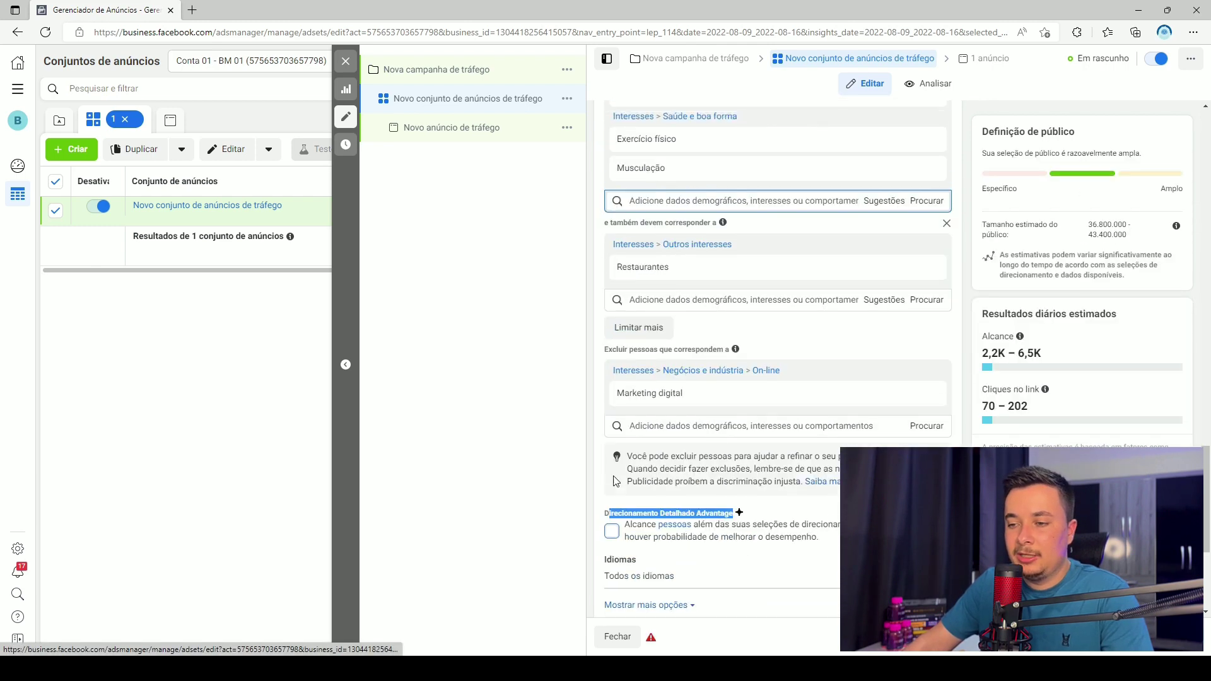
pyautogui.scroll(5, 645, 533)
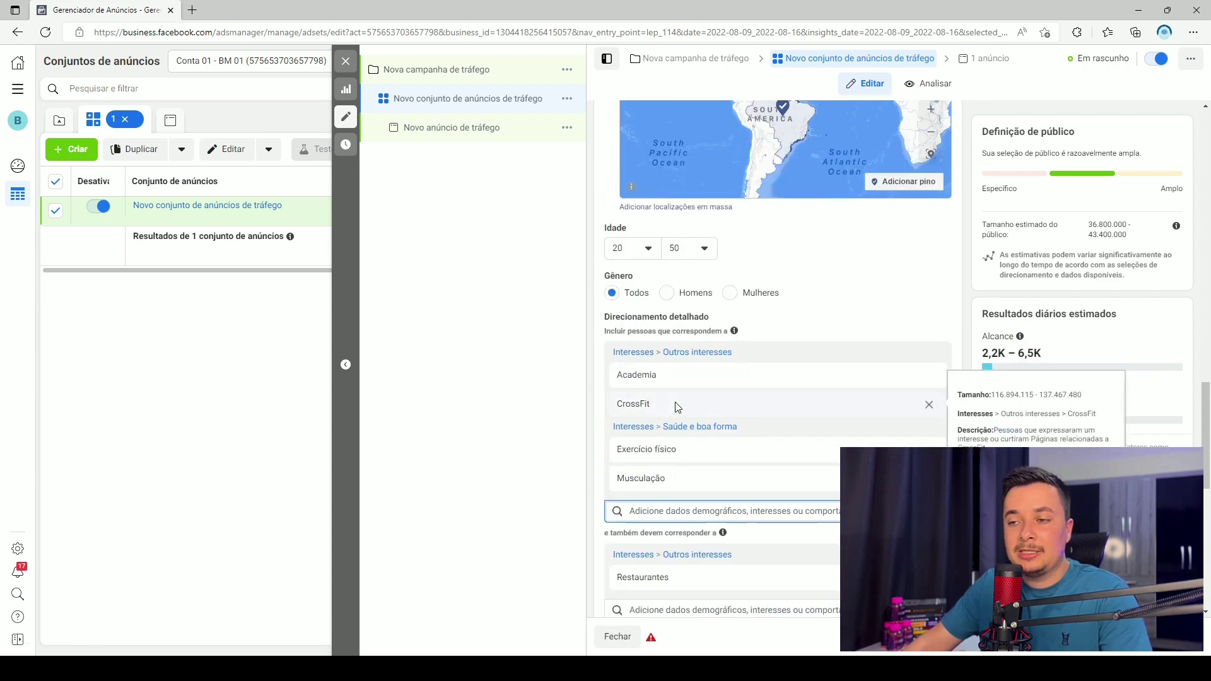
pyautogui.scroll(-5, 688, 411)
pyautogui.moveTo(733, 513); pyautogui.dragTo(606, 514)
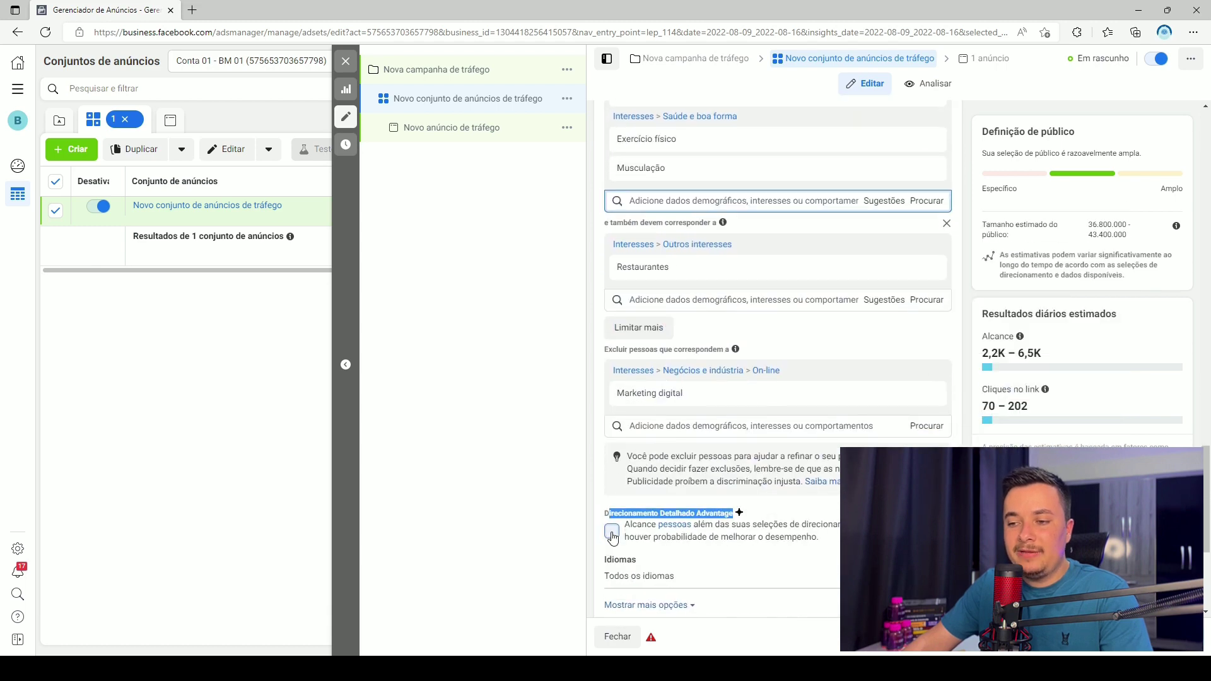
pyautogui.click(612, 533)
pyautogui.scroll(3, 671, 319)
pyautogui.scroll(-3, 656, 366)
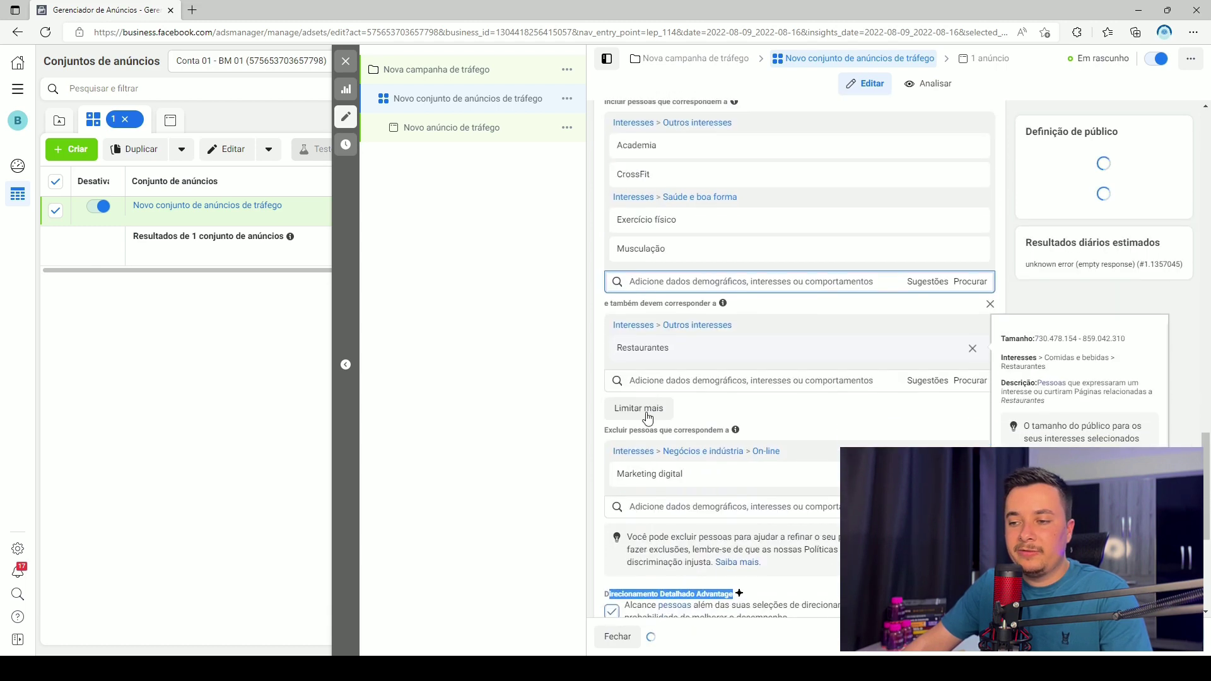
pyautogui.scroll(-3, 647, 418)
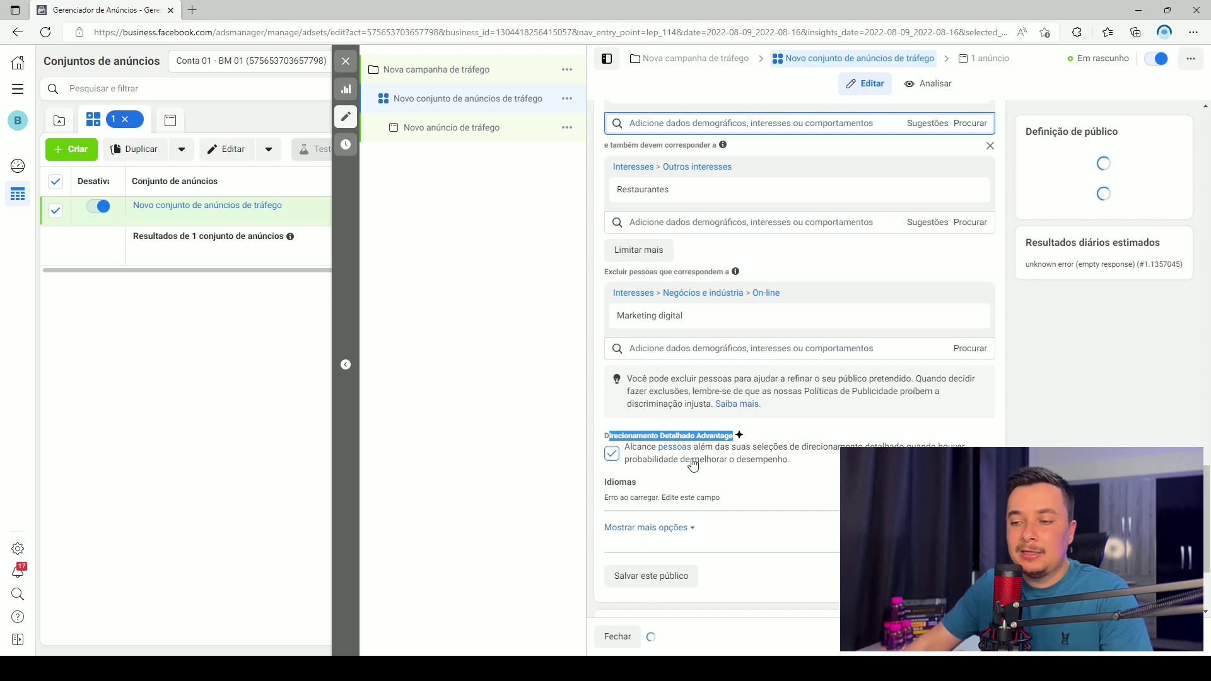
# Turn off Direcionamento Detalhado Advantage so the audience stays limited to the chosen detailed targeting interests
pyautogui.scroll(3, 694, 435)
pyautogui.scroll(2, 696, 425)
pyautogui.moveTo(640, 302)
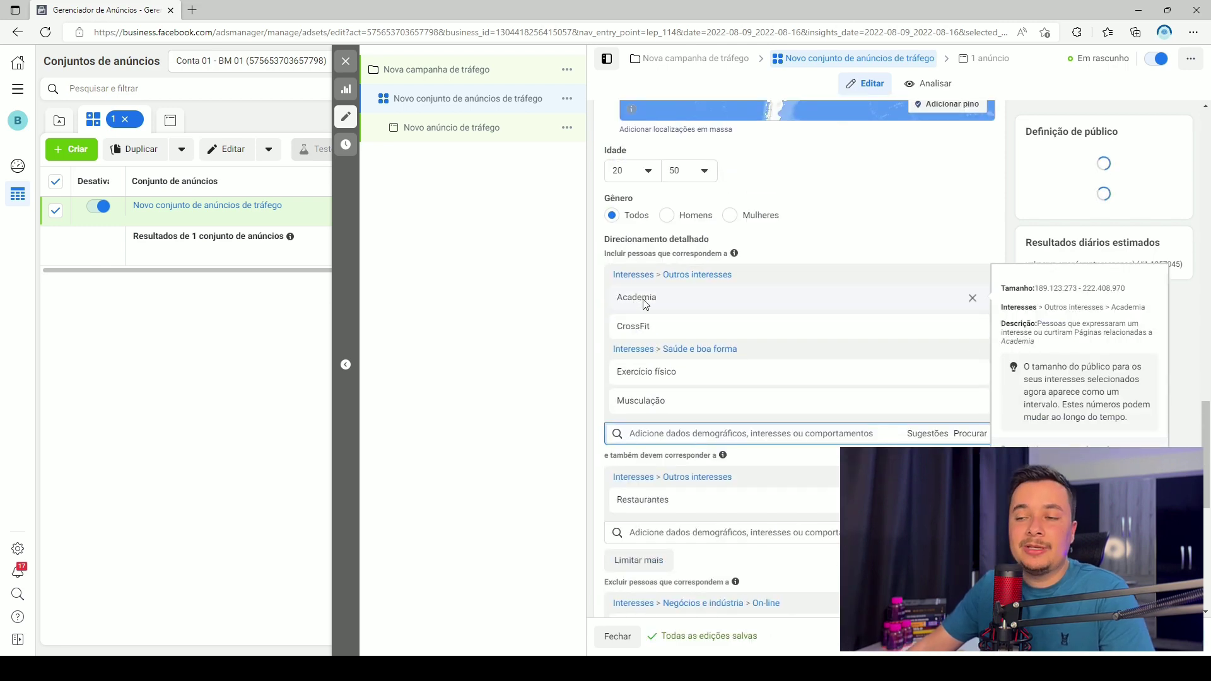
pyautogui.scroll(-5, 648, 304)
pyautogui.moveTo(732, 435); pyautogui.dragTo(609, 435)
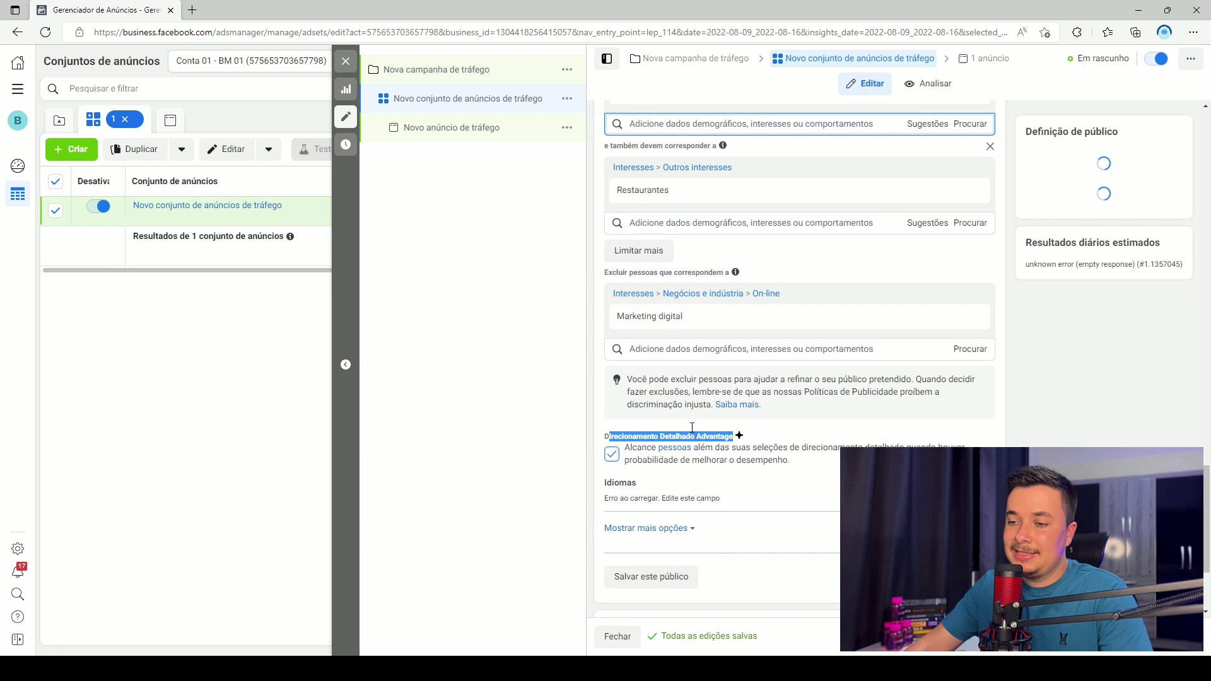
pyautogui.click(612, 456)
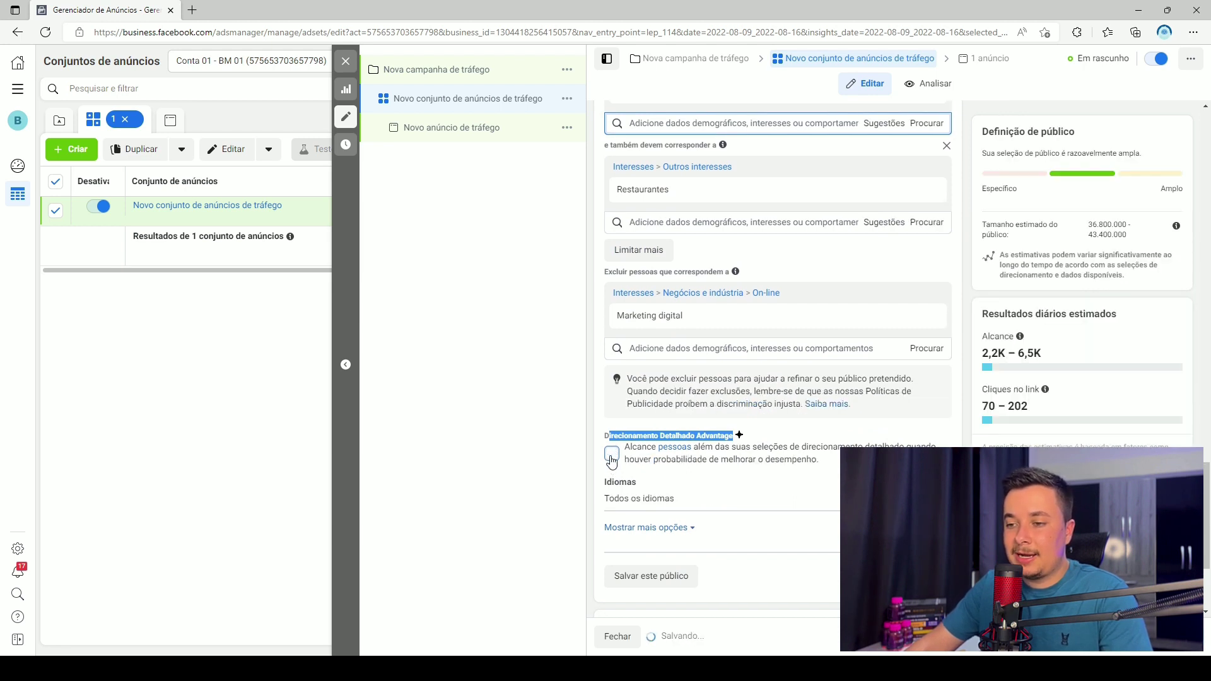
# Switch the ad set's placements from Posicionamentos Advantage+ to Posicionamentos manuais
pyautogui.scroll(-3, 803, 446)
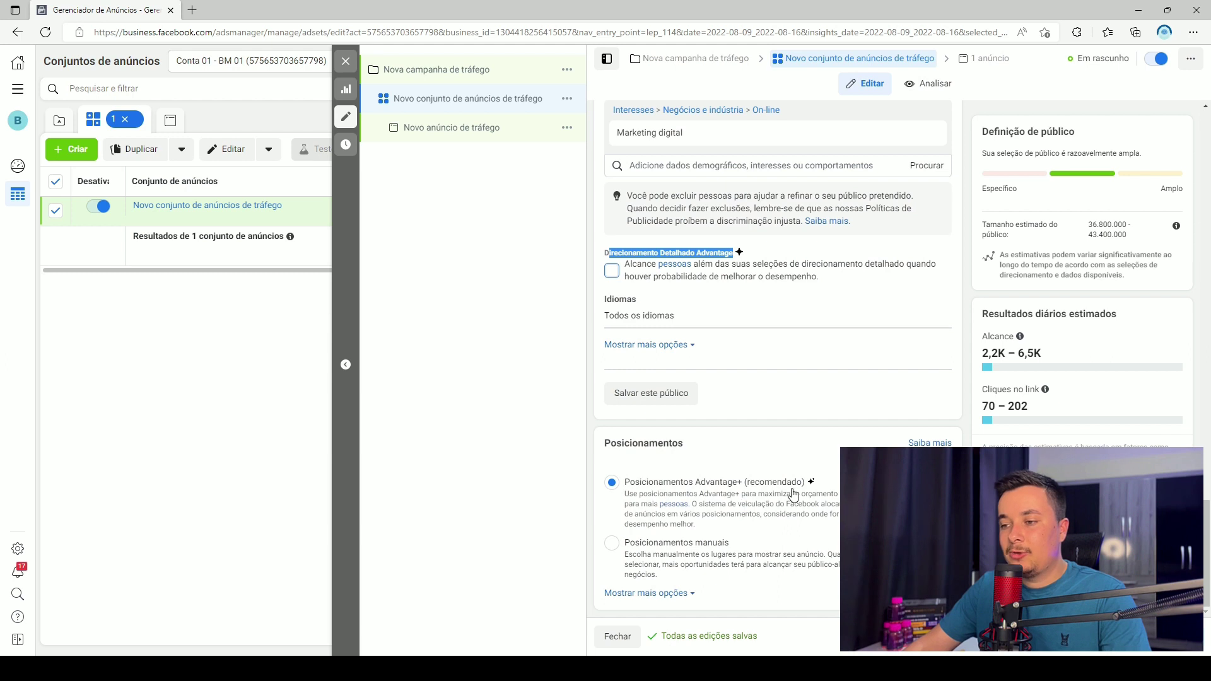
pyautogui.moveTo(694, 483); pyautogui.dragTo(742, 483)
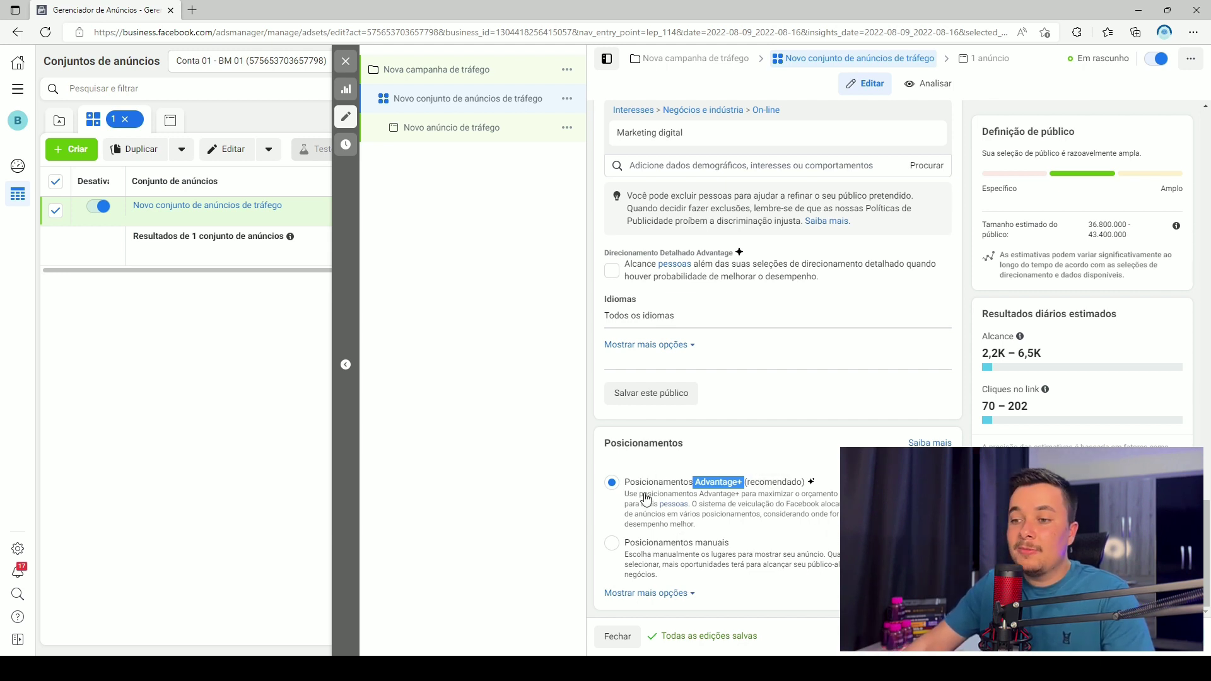
pyautogui.click(617, 544)
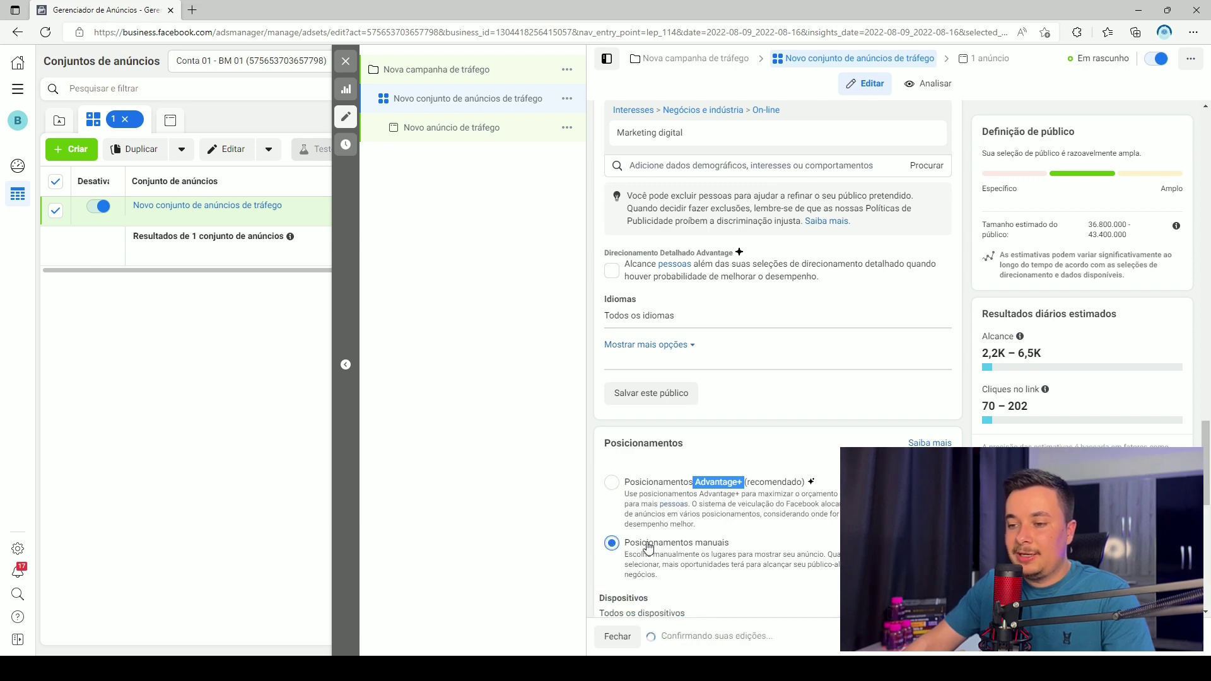
# Restrict the placement devices to Celular by excluding Desktop
pyautogui.scroll(-4, 649, 546)
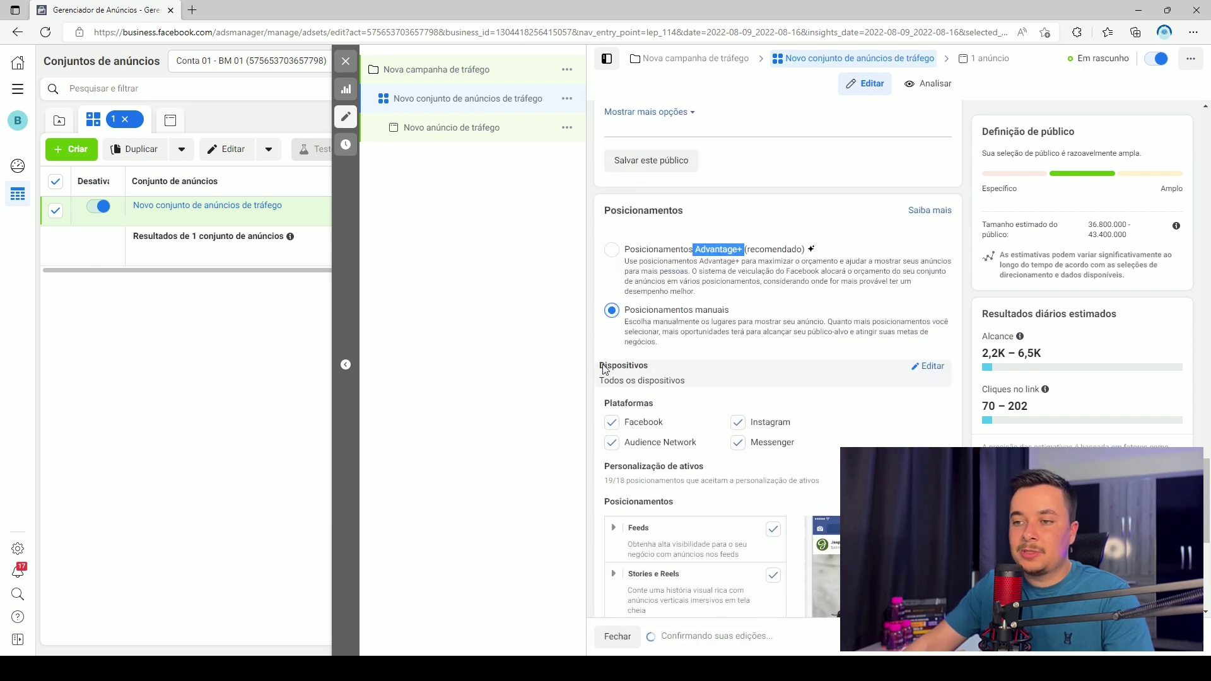
pyautogui.moveTo(603, 367); pyautogui.dragTo(650, 366)
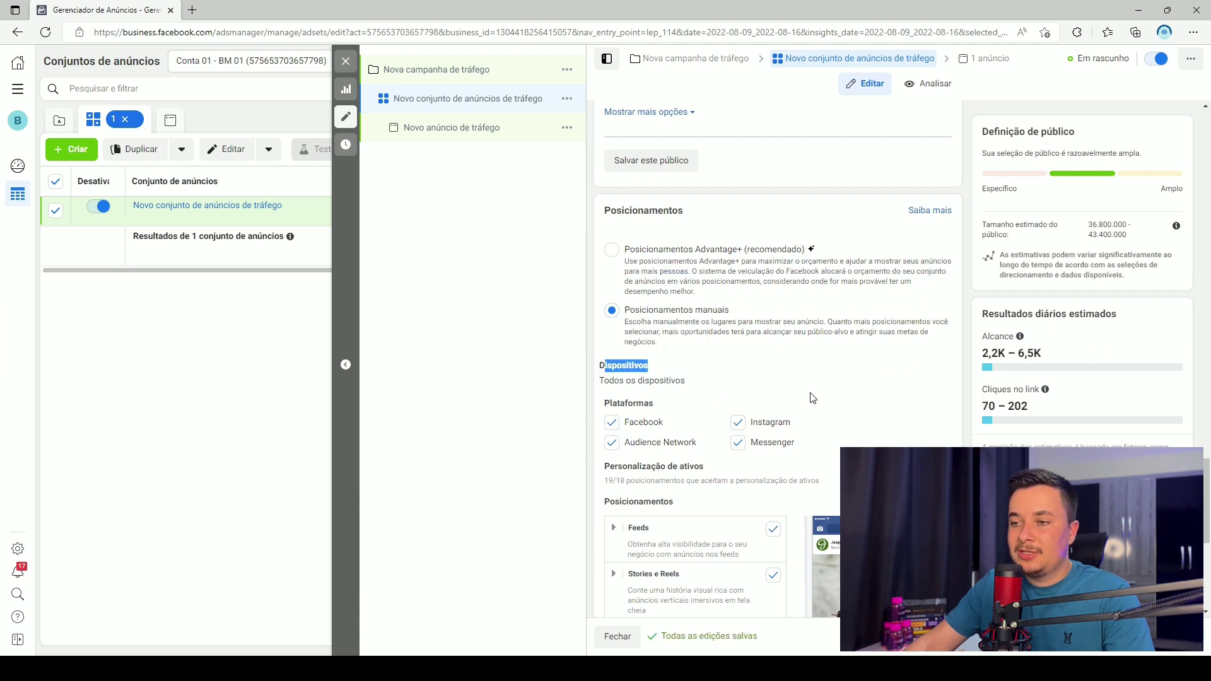
pyautogui.click(931, 367)
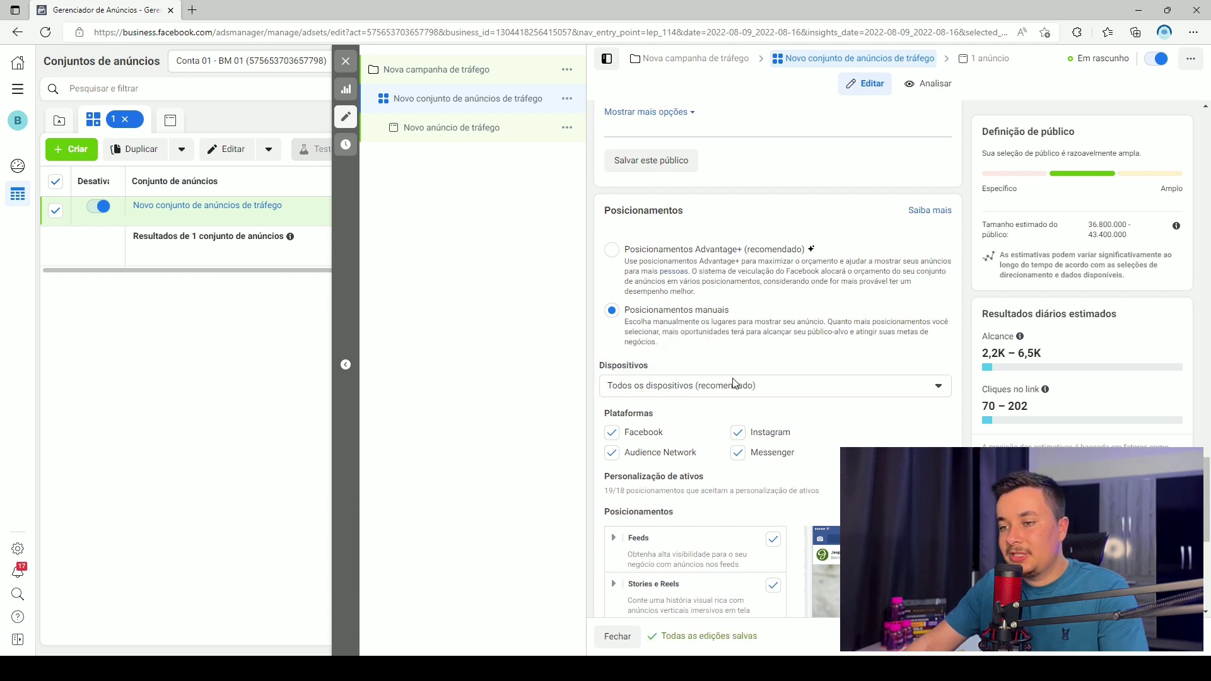
pyautogui.click(667, 393)
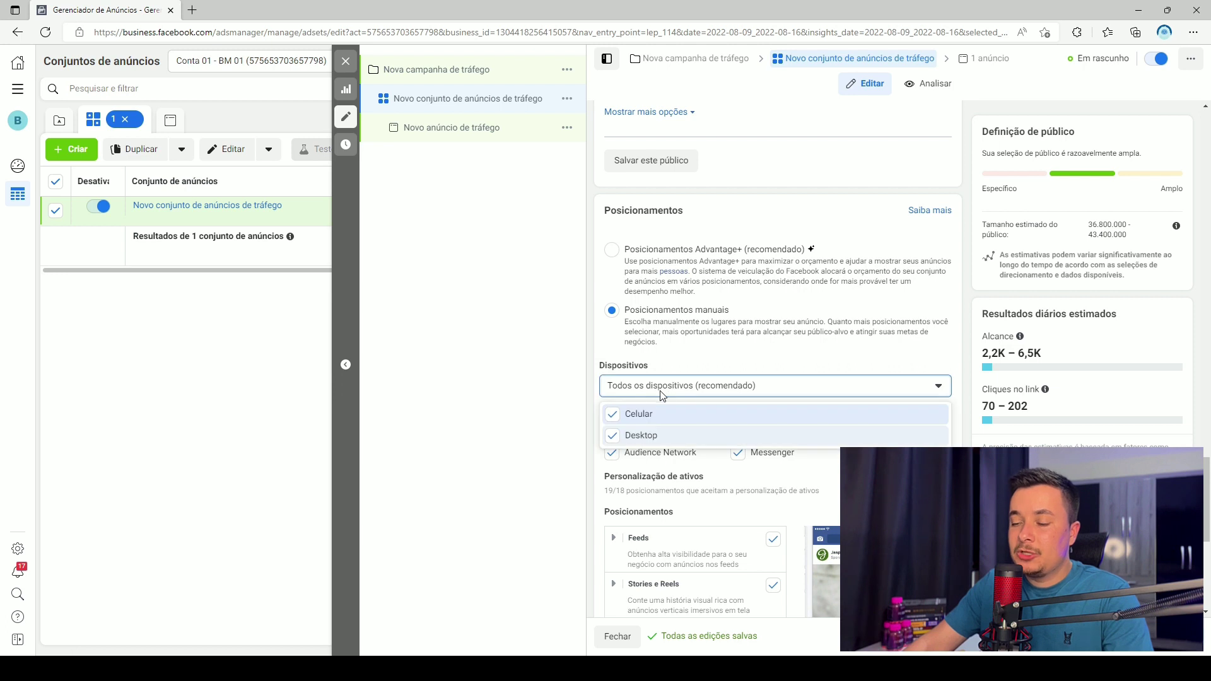
pyautogui.click(612, 437)
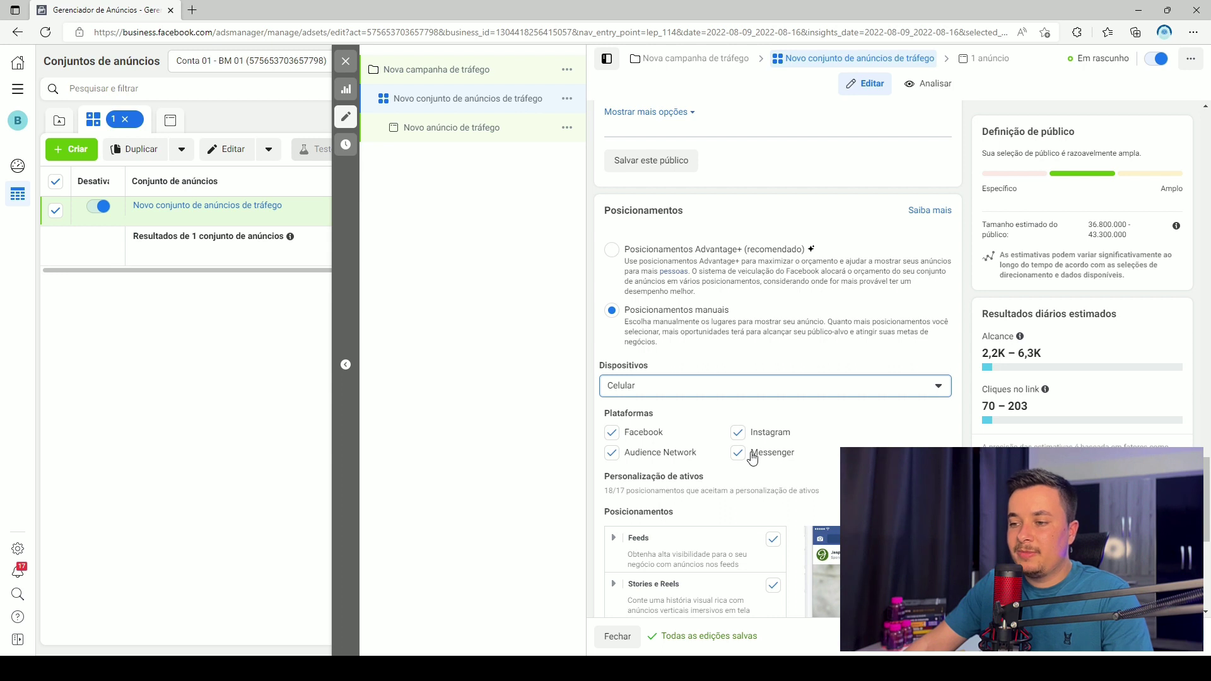
# Remove Facebook, Audience Network and Messenger from the placement platforms, leaving only Instagram
pyautogui.scroll(-5, 787, 473)
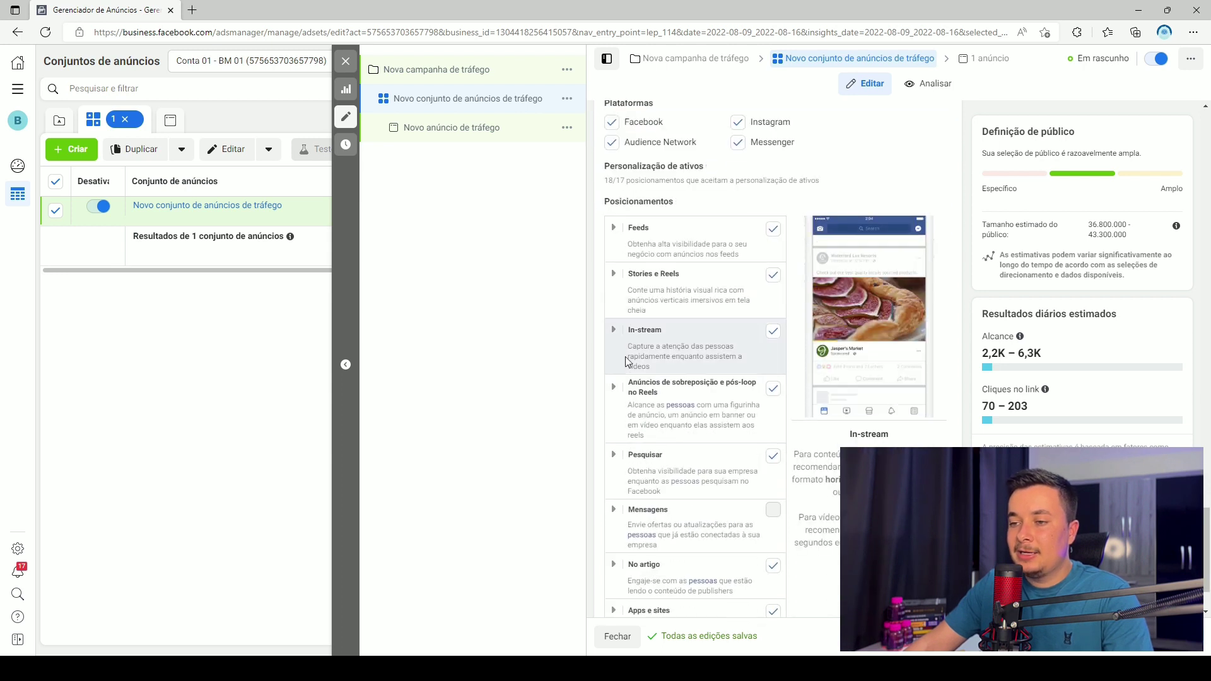
pyautogui.click(611, 124)
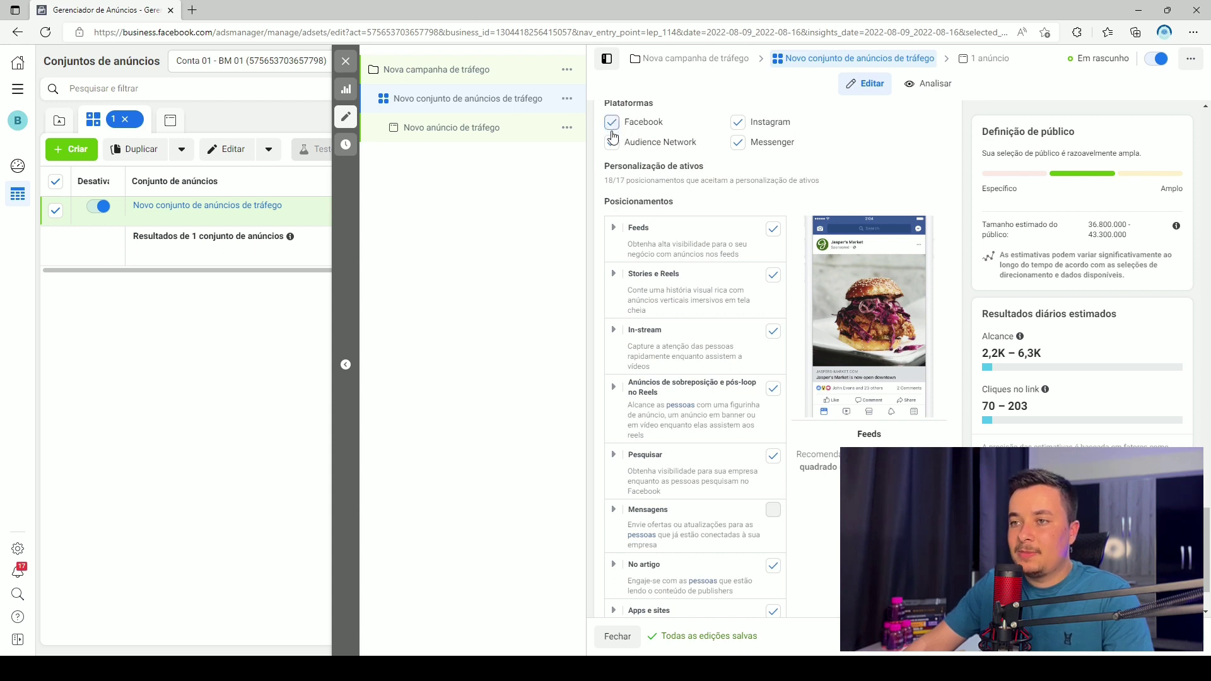
pyautogui.click(612, 144)
pyautogui.click(736, 145)
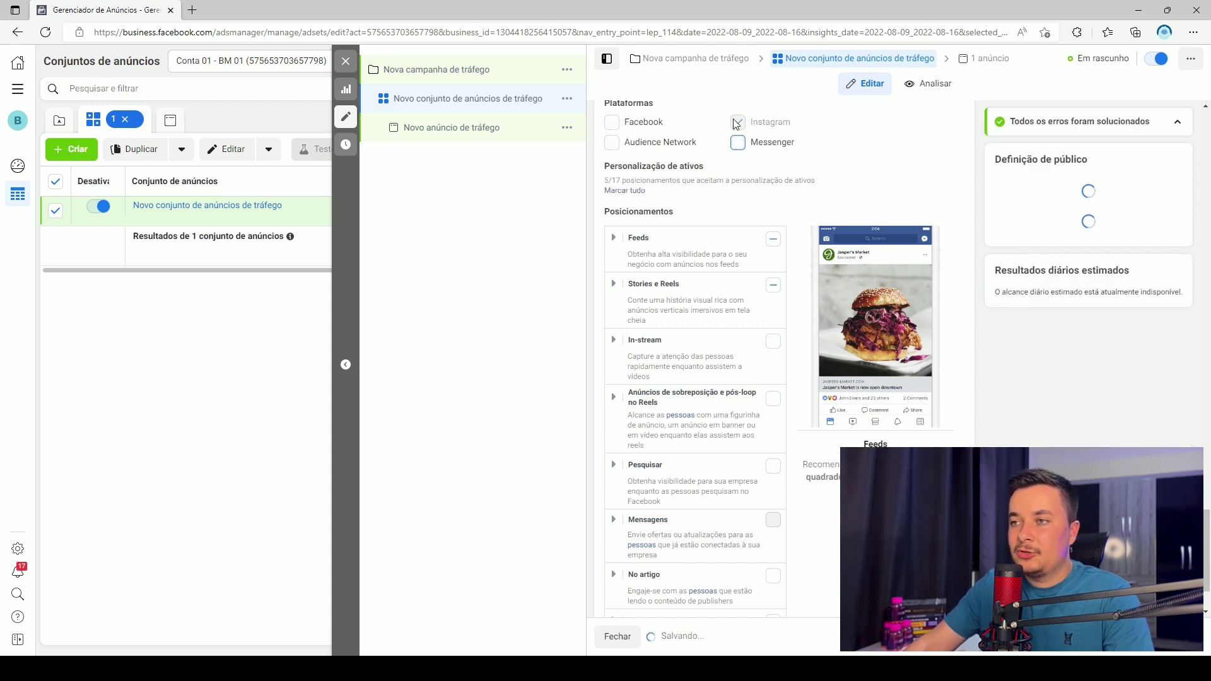
# Exclude Loja do Instagram from the Feeds placements and expand the Stories e Reels placements
pyautogui.click(612, 242)
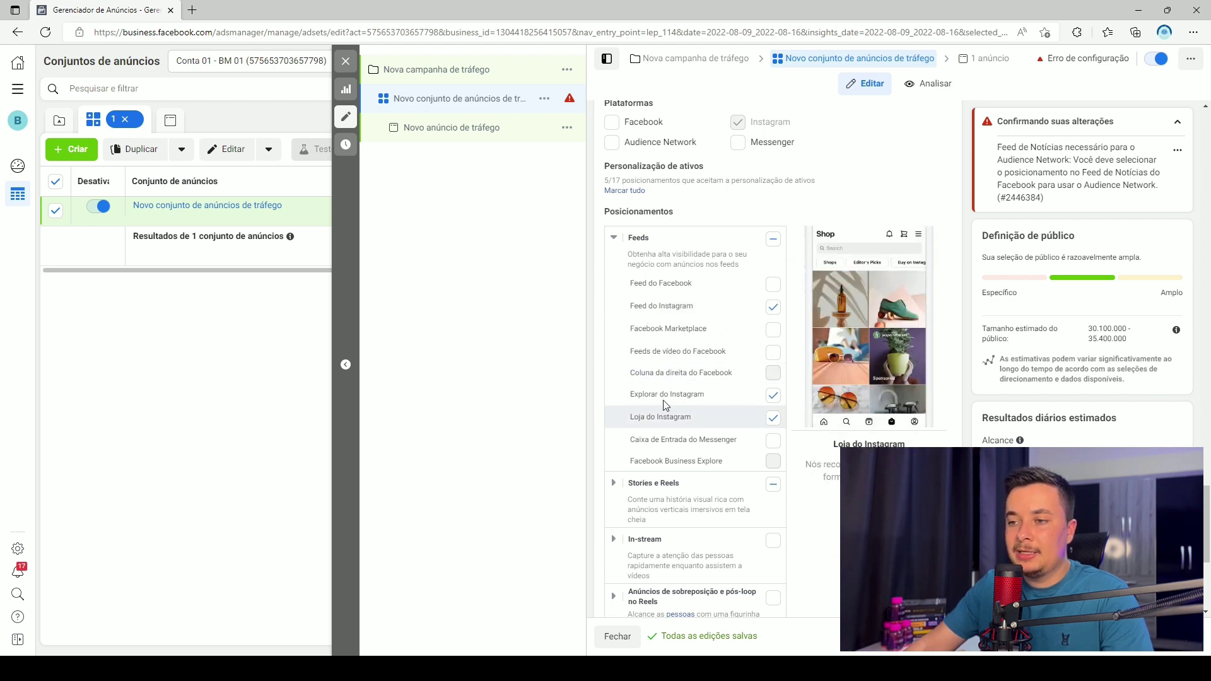
pyautogui.click(773, 418)
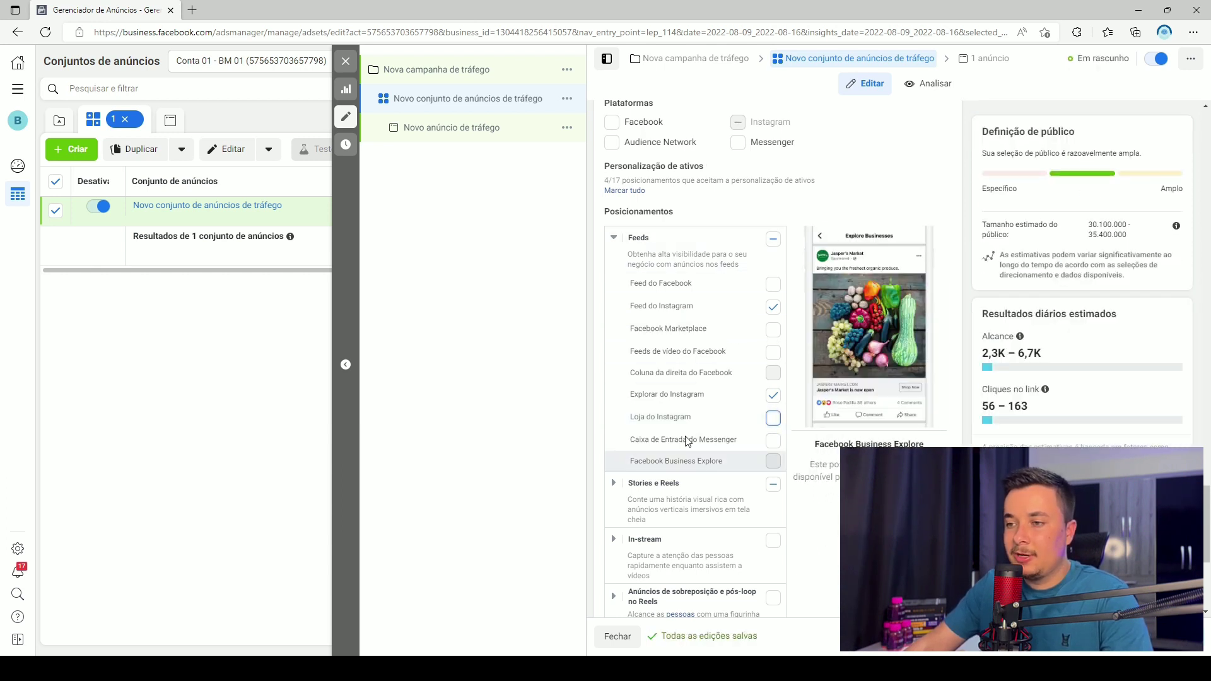
pyautogui.scroll(-1, 646, 415)
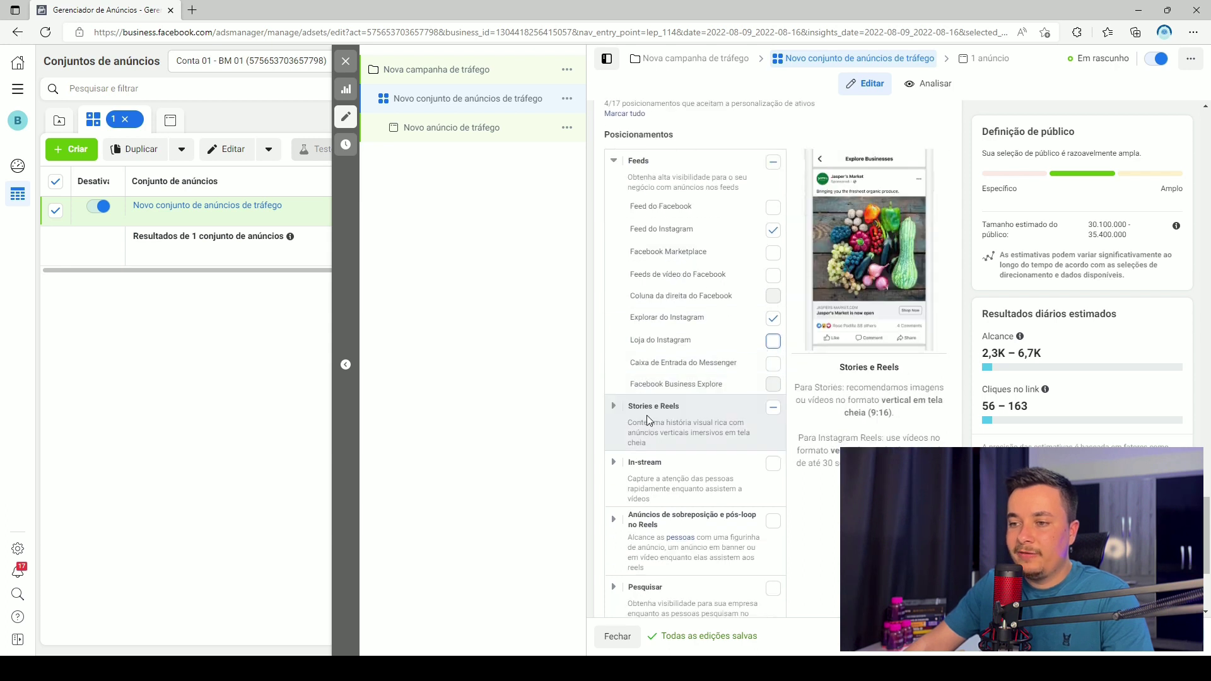
pyautogui.click(647, 411)
pyautogui.scroll(-1, 665, 432)
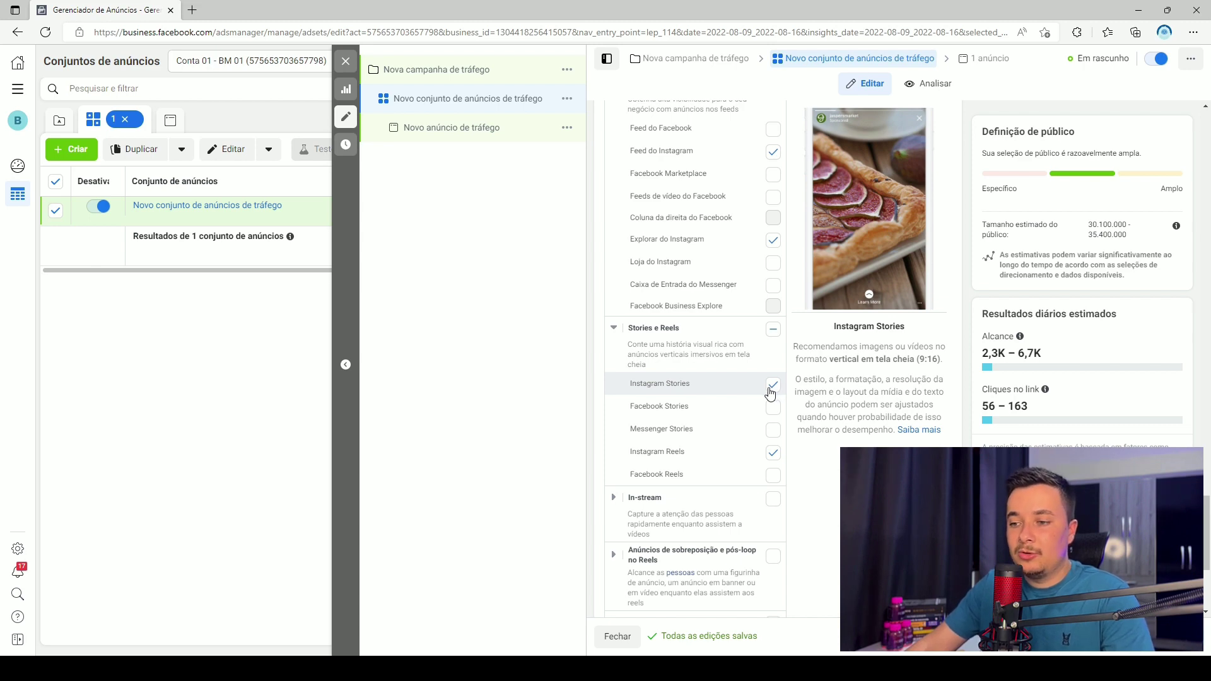
# Add Facebook back to the placement platforms and collapse the Feeds placements
pyautogui.scroll(3, 769, 392)
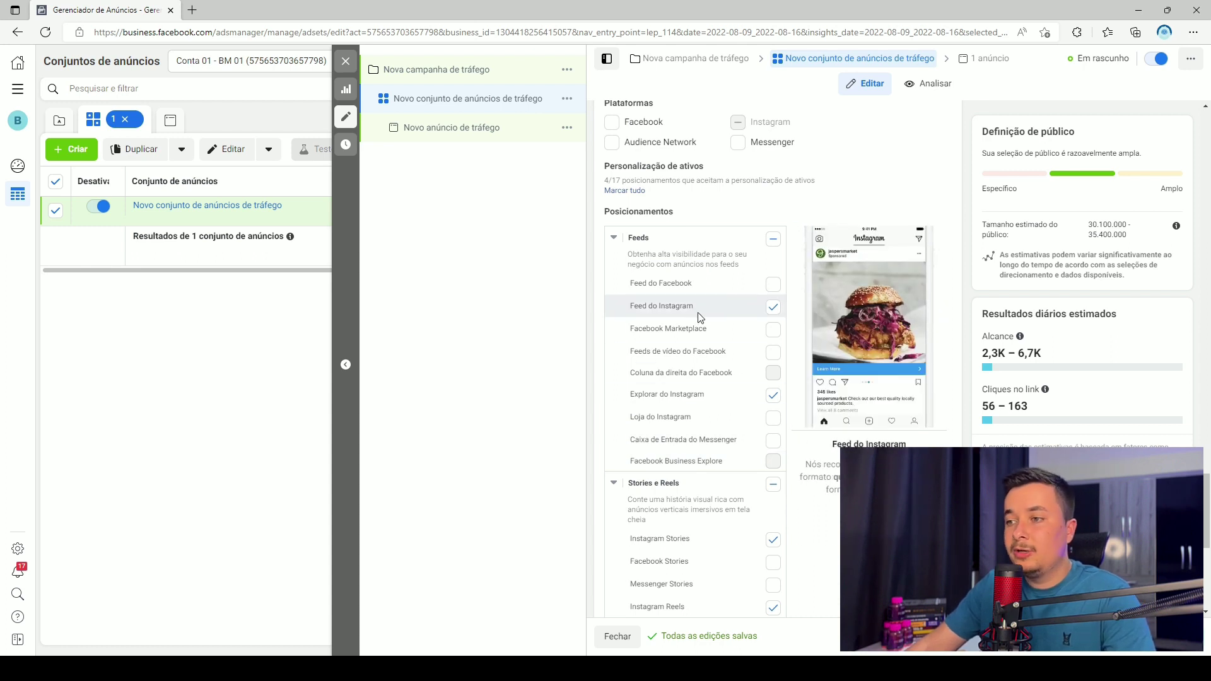
pyautogui.scroll(2, 731, 314)
pyautogui.click(613, 201)
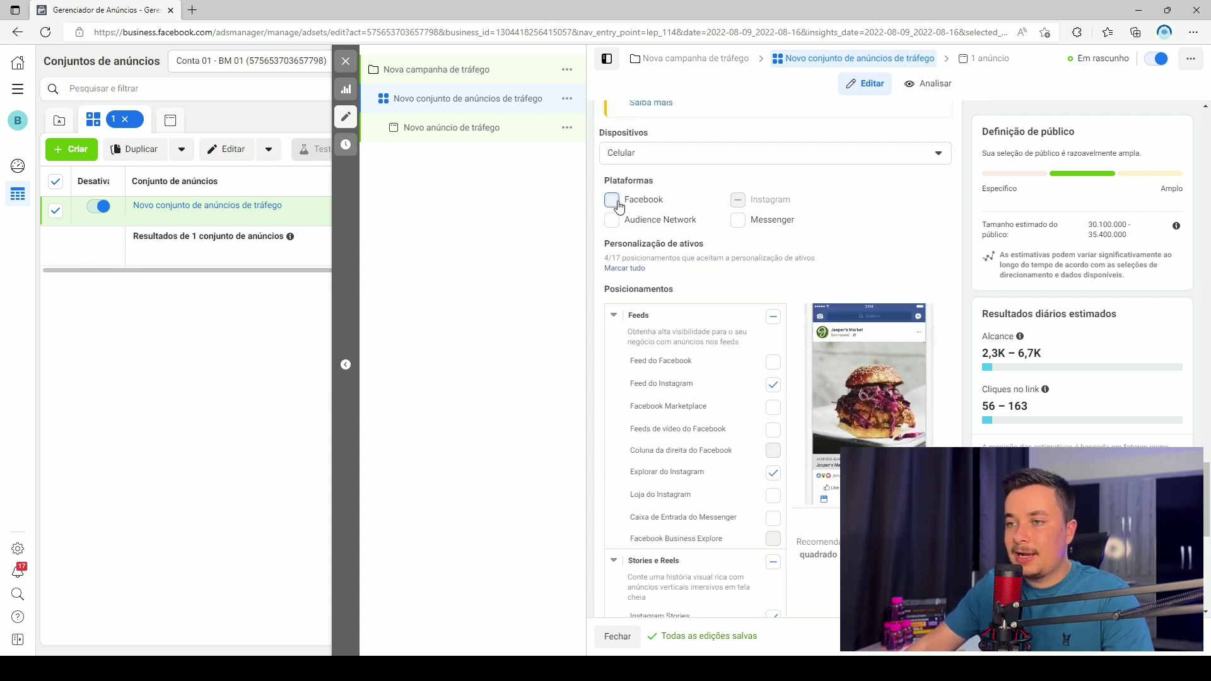
pyautogui.click(615, 316)
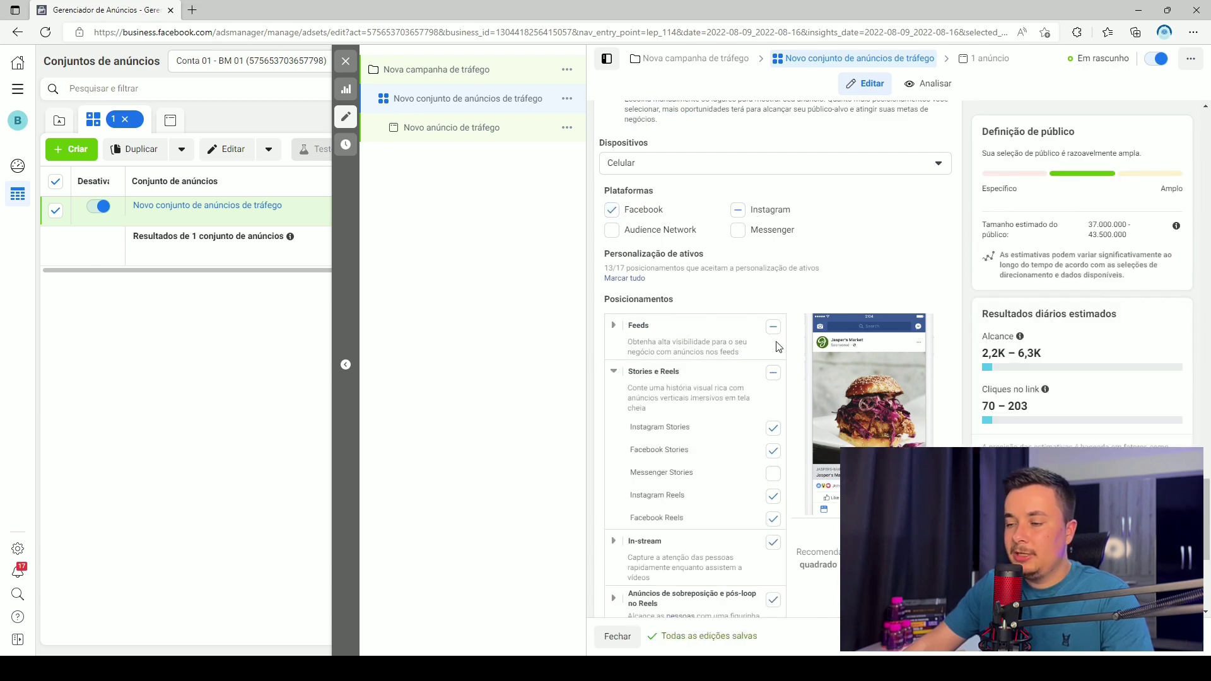
# Exclude the Pesquisar, Anúncios de sobreposição e pós-loop no Reels, and No artigo placements
pyautogui.scroll(-4, 762, 352)
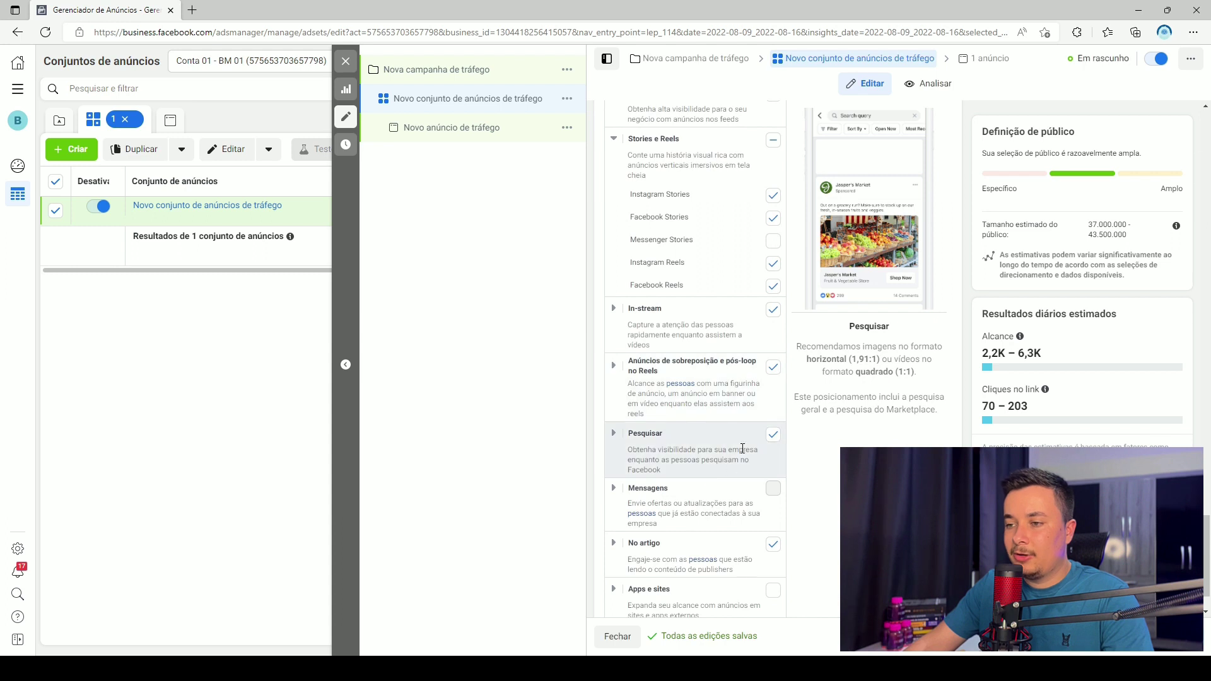
pyautogui.click(773, 436)
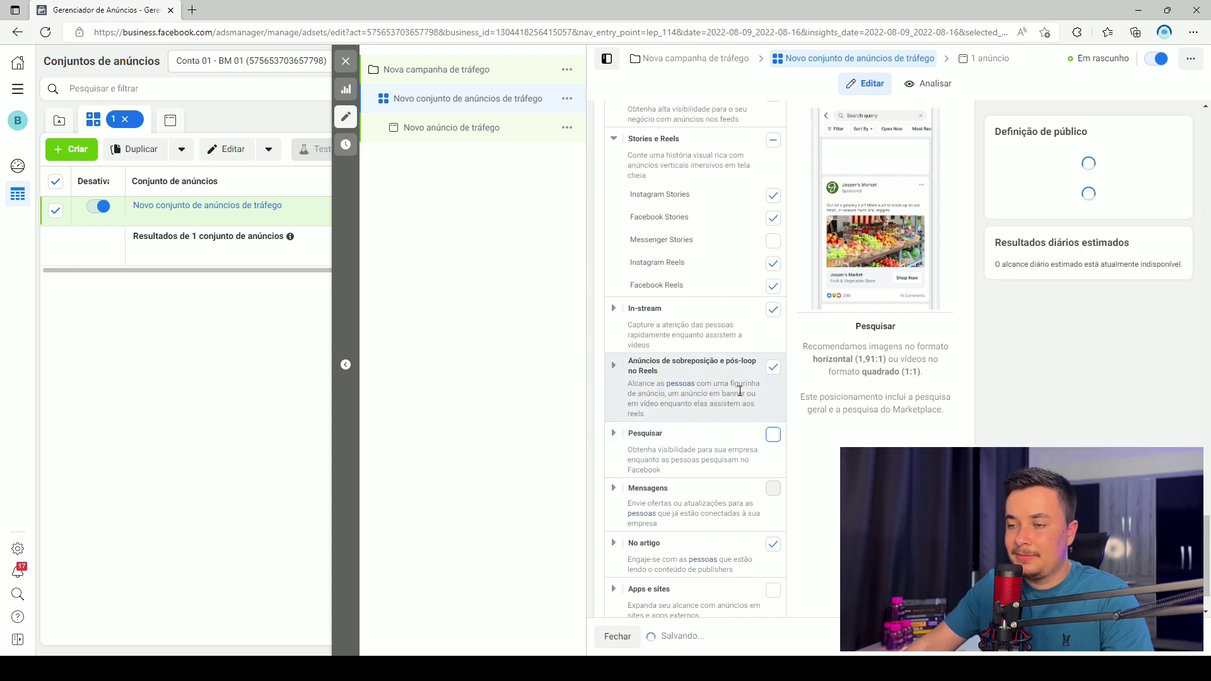
pyautogui.click(773, 367)
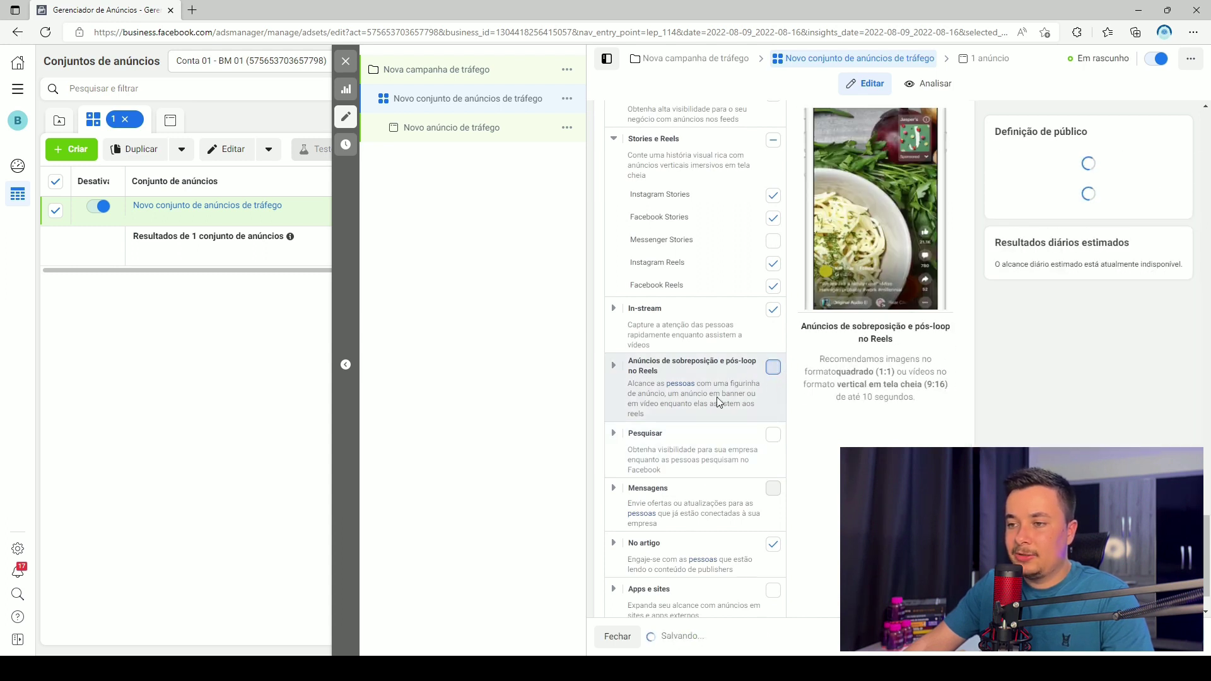
pyautogui.scroll(-1, 799, 436)
pyautogui.click(771, 482)
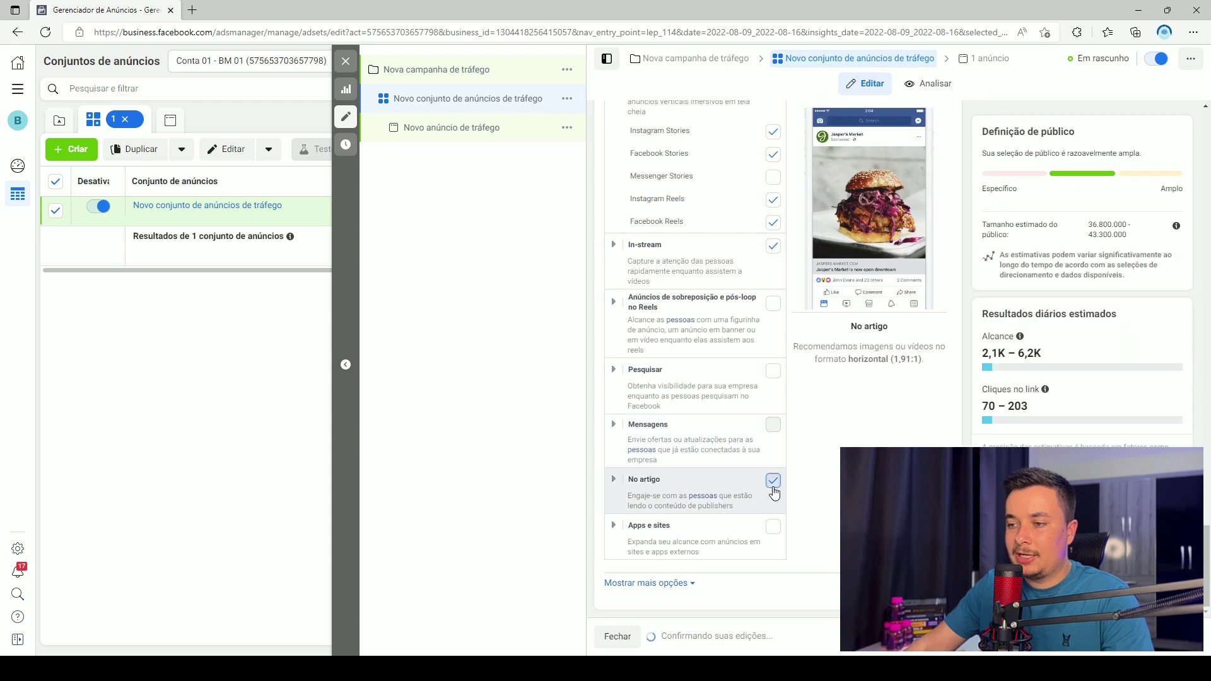
# Exclude the In-stream, Facebook Reels and Instagram Reels placements, keeping Instagram Stories and Facebook Stories
pyautogui.scroll(1, 726, 414)
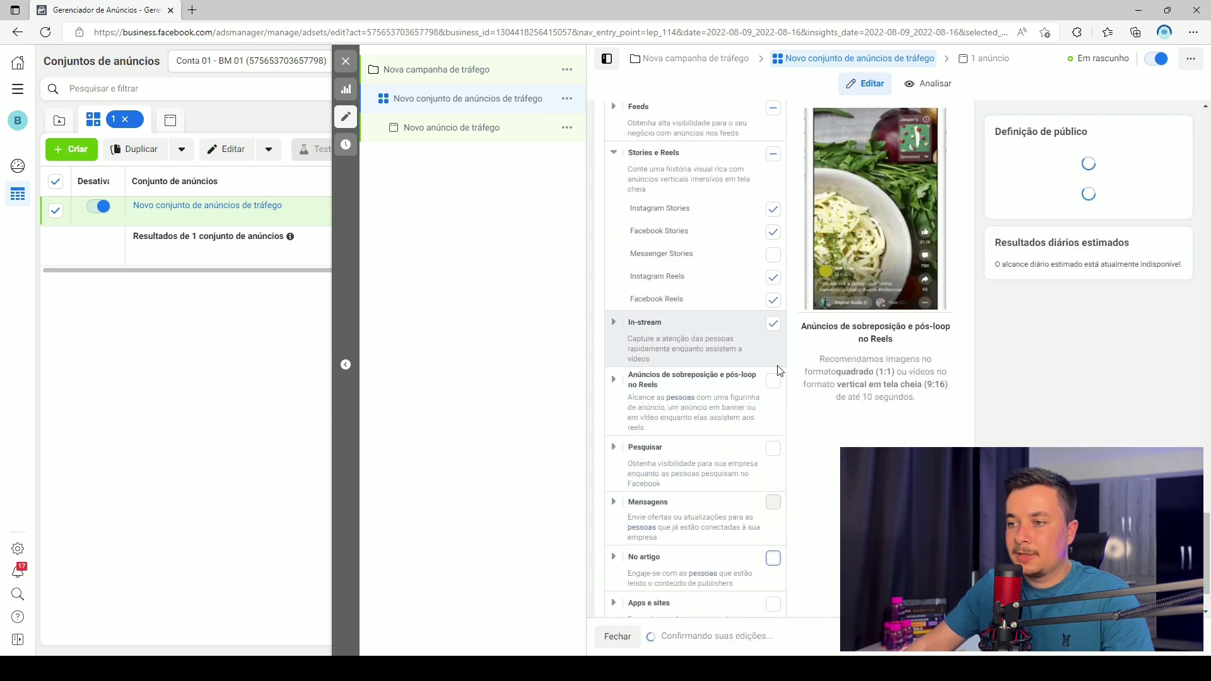
pyautogui.click(774, 325)
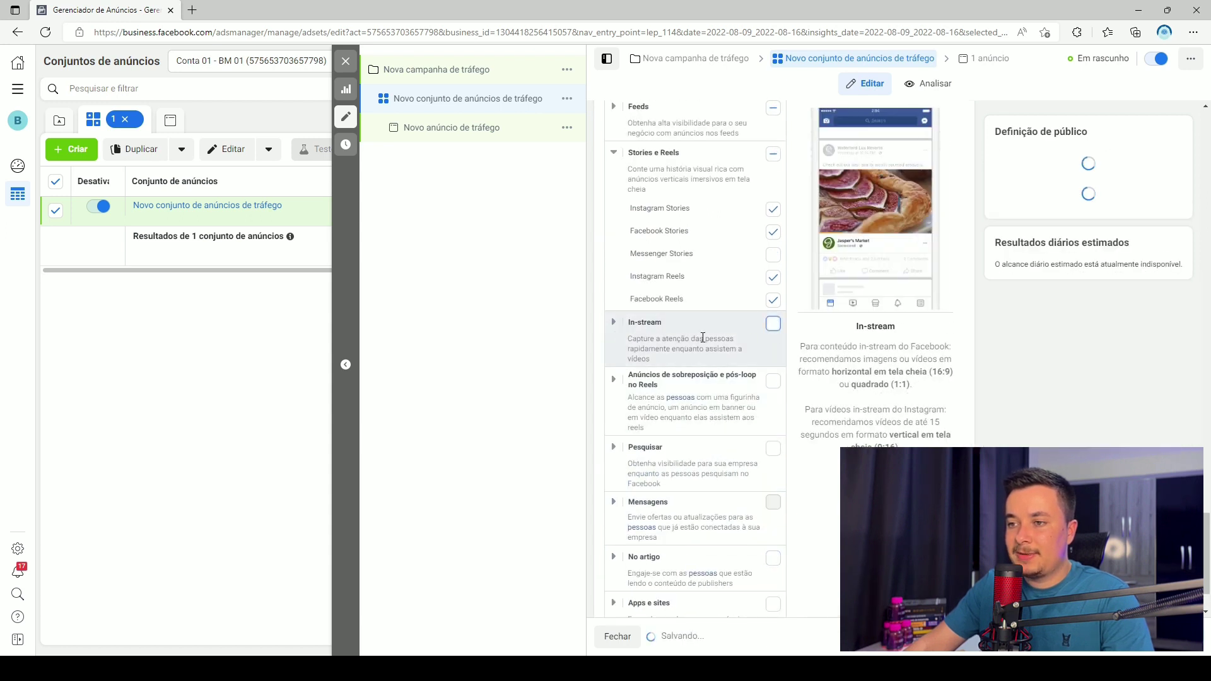
pyautogui.click(772, 301)
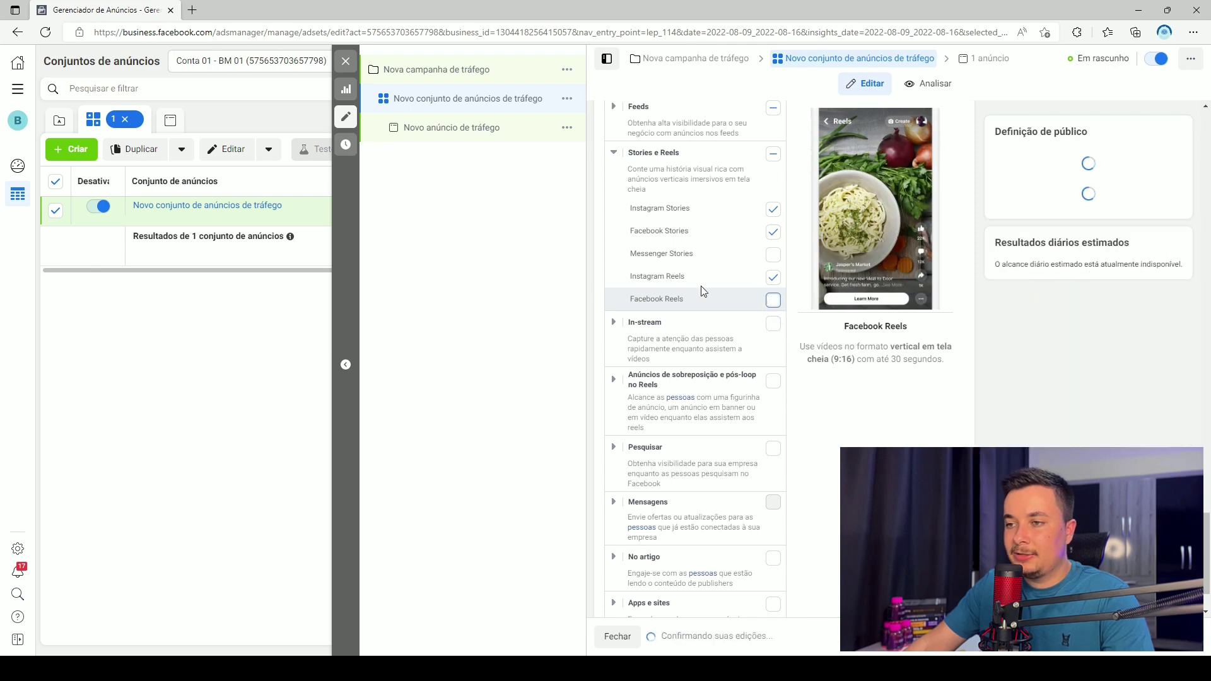
pyautogui.click(773, 277)
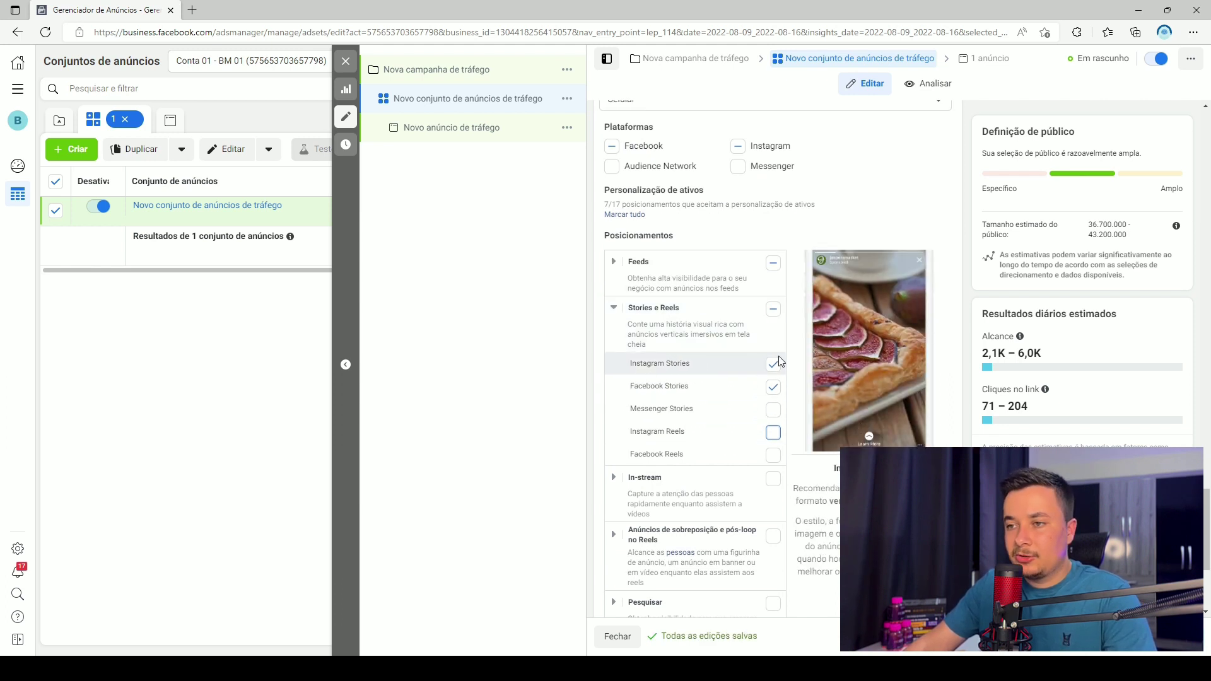
# Expand the Feeds placements and exclude Facebook Marketplace and Feeds de vídeo do Facebook
pyautogui.click(621, 271)
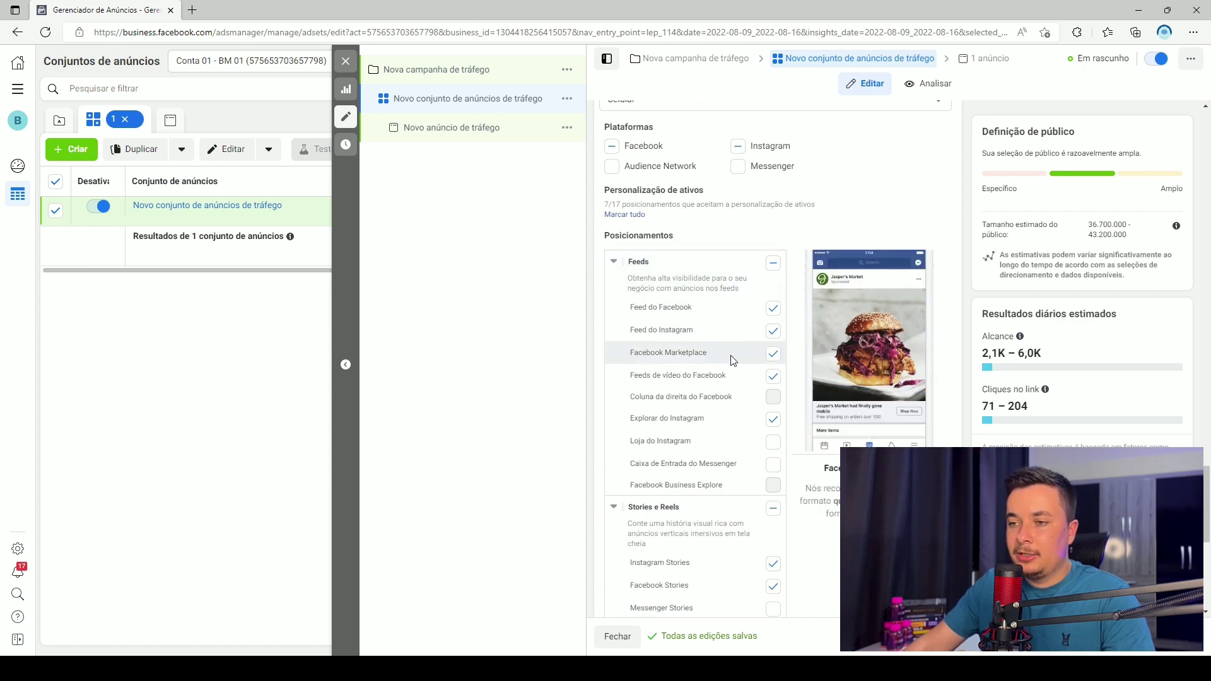
pyautogui.click(773, 355)
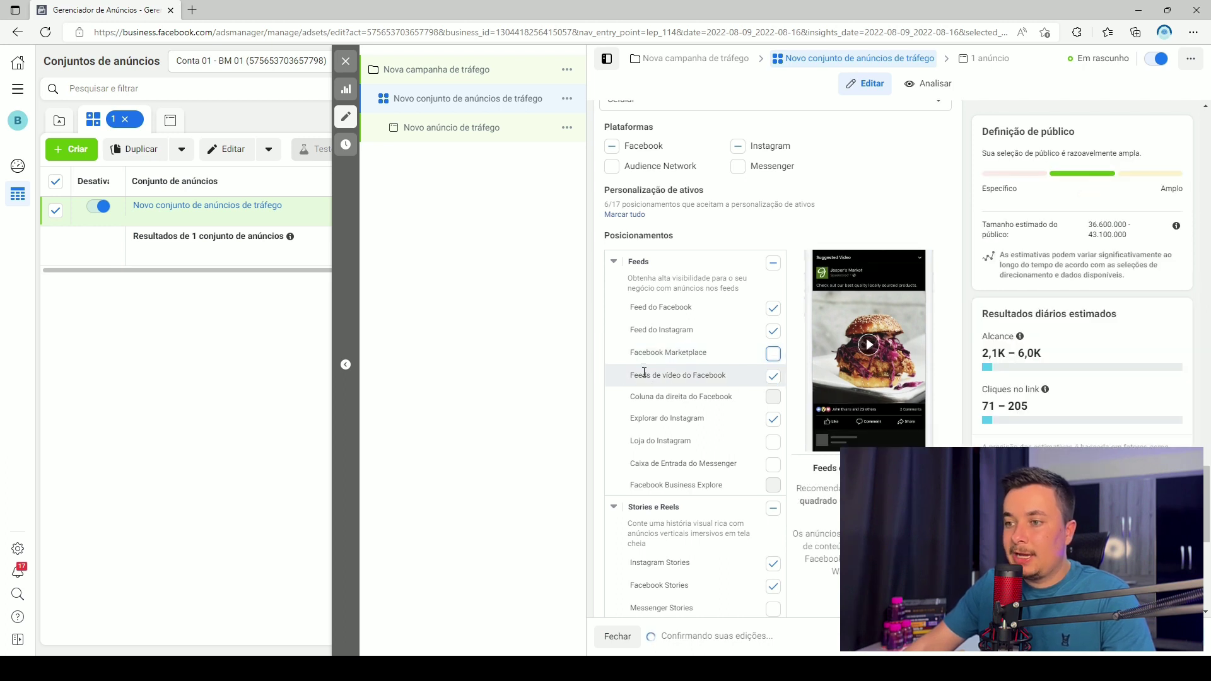
pyautogui.click(772, 378)
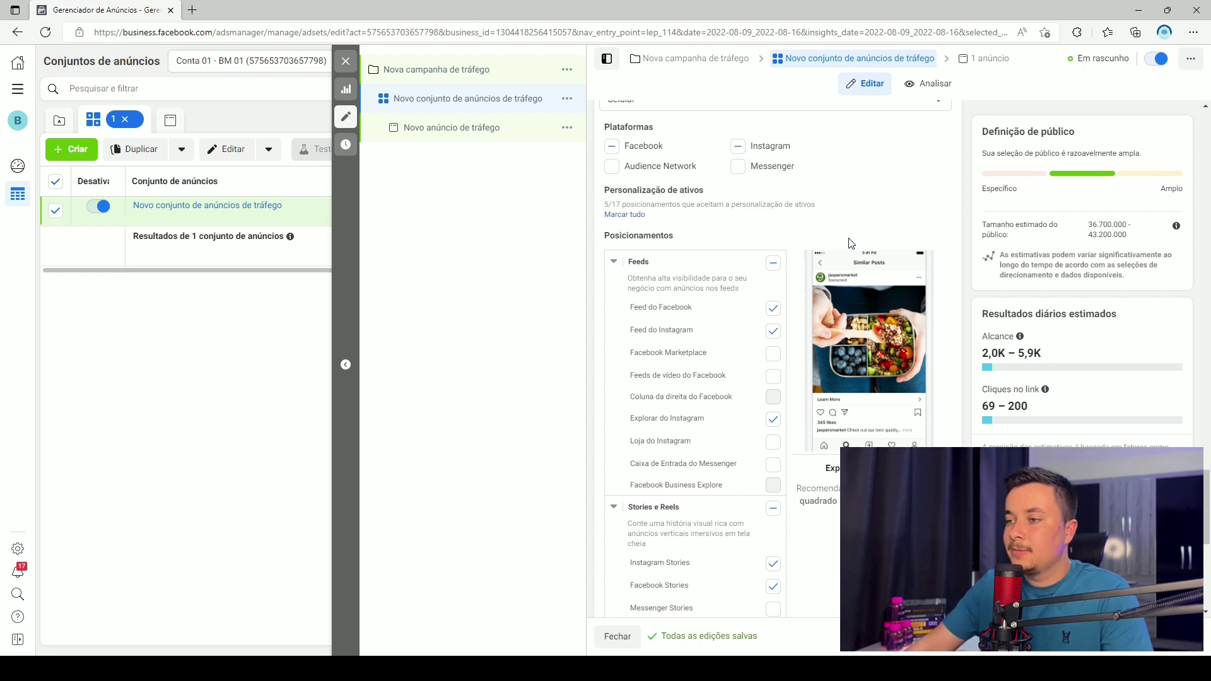
# Show the additional placement options and open the specific mobile devices and operating systems settings for editing
pyautogui.scroll(-7, 851, 243)
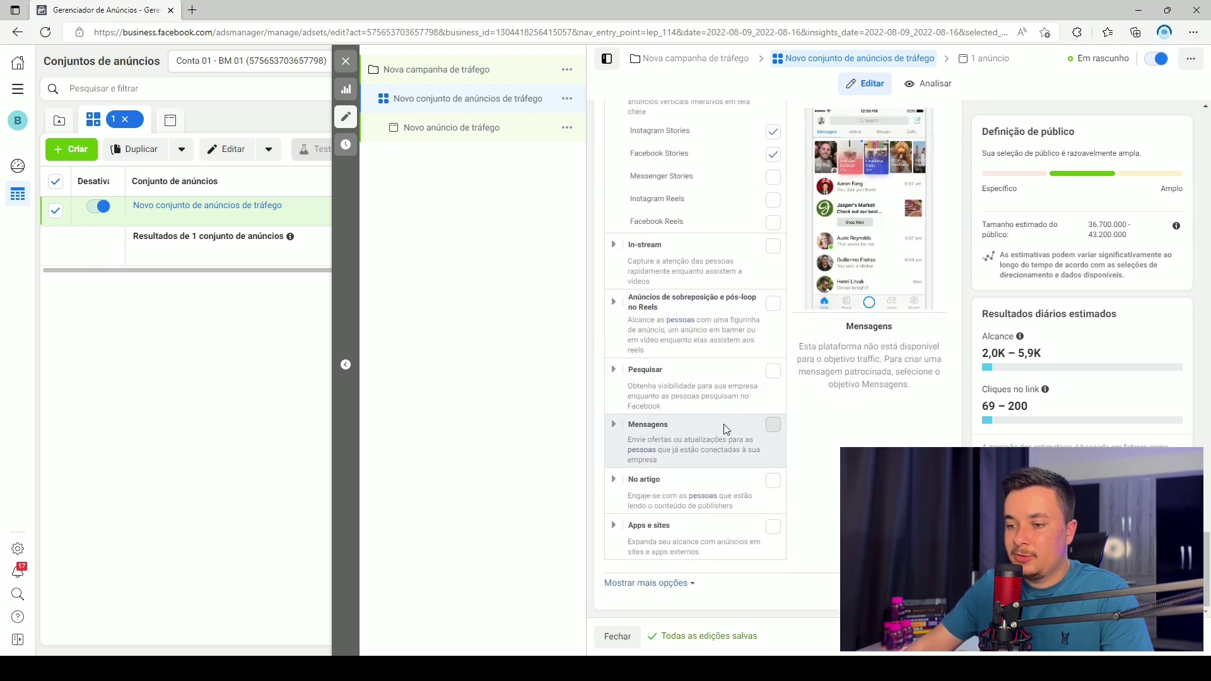
pyautogui.click(643, 584)
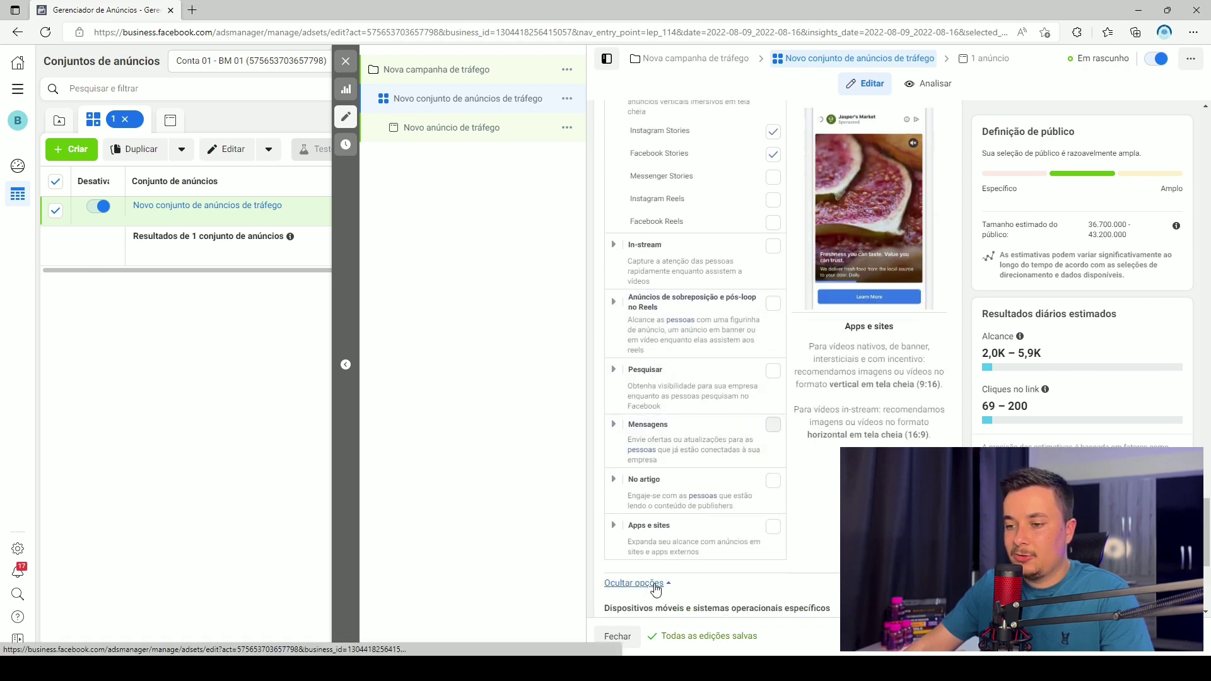
pyautogui.scroll(-4, 656, 586)
pyautogui.scroll(-1, 664, 584)
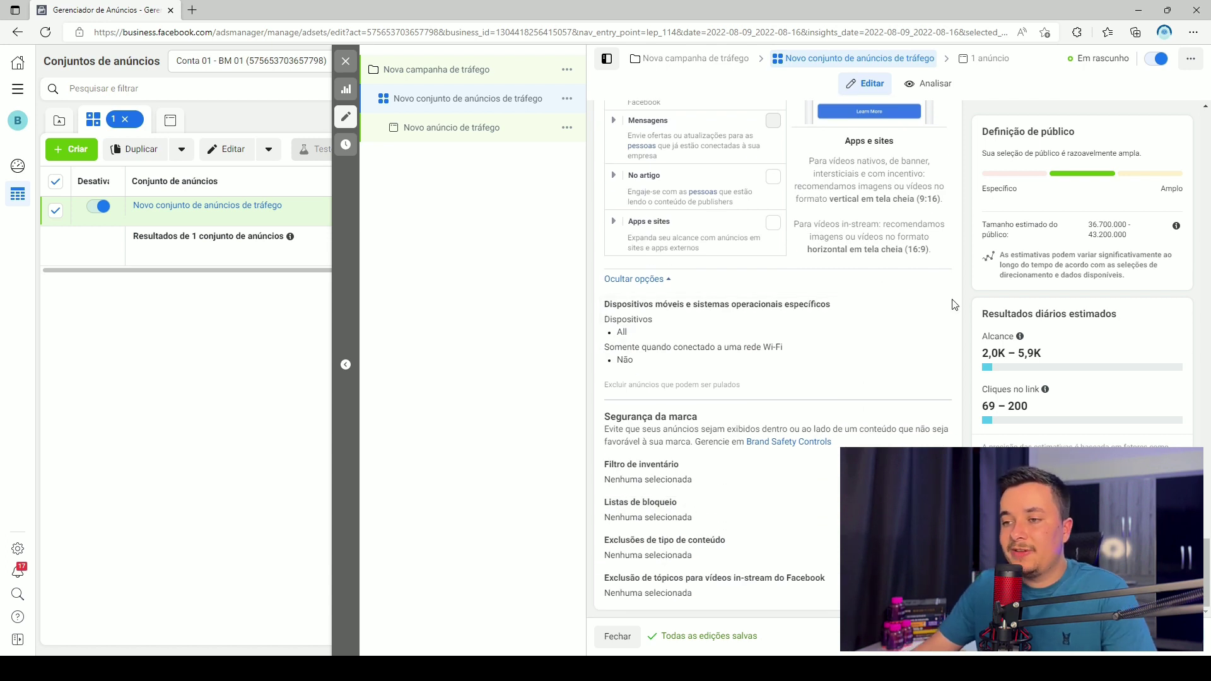
pyautogui.click(933, 304)
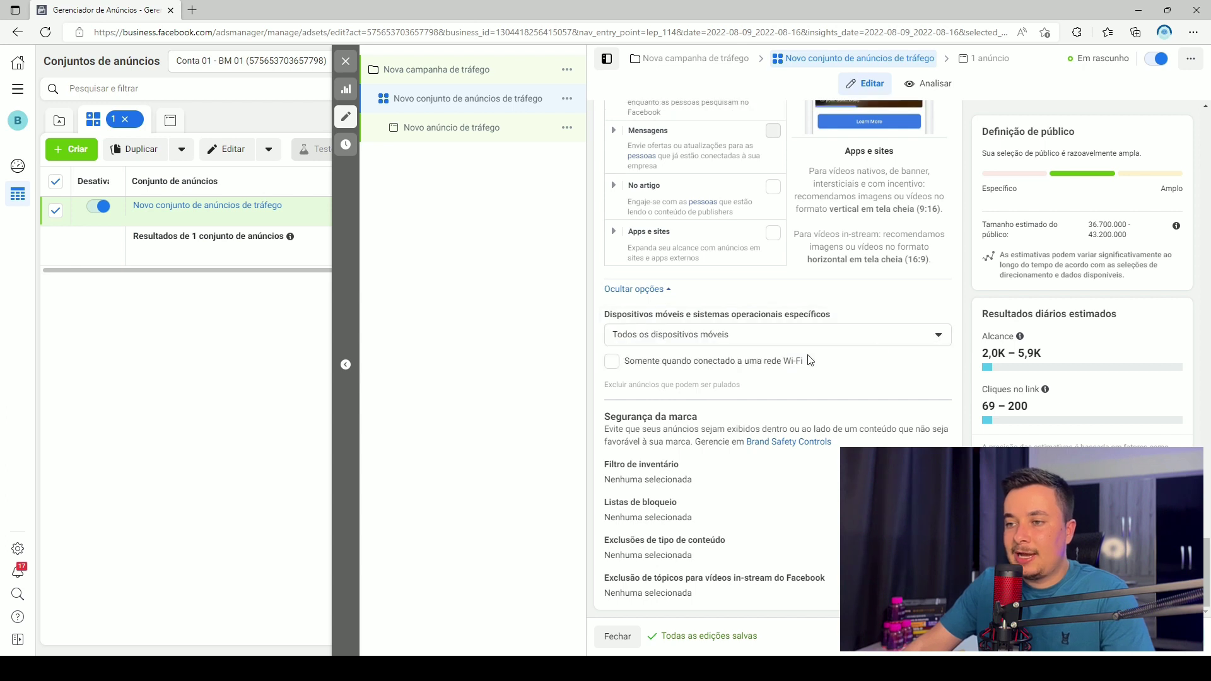
# Restrict the mobile devices to Somente dispositivos iOS and look through the minimum operating system versions
pyautogui.click(704, 341)
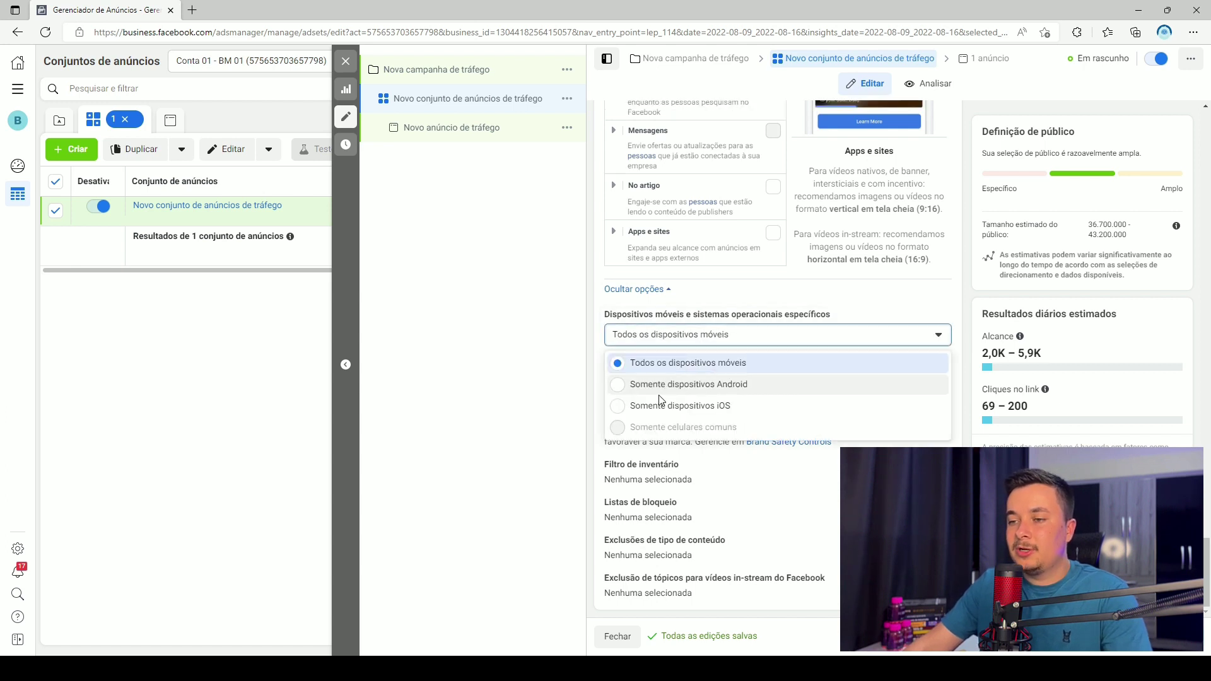
pyautogui.click(702, 408)
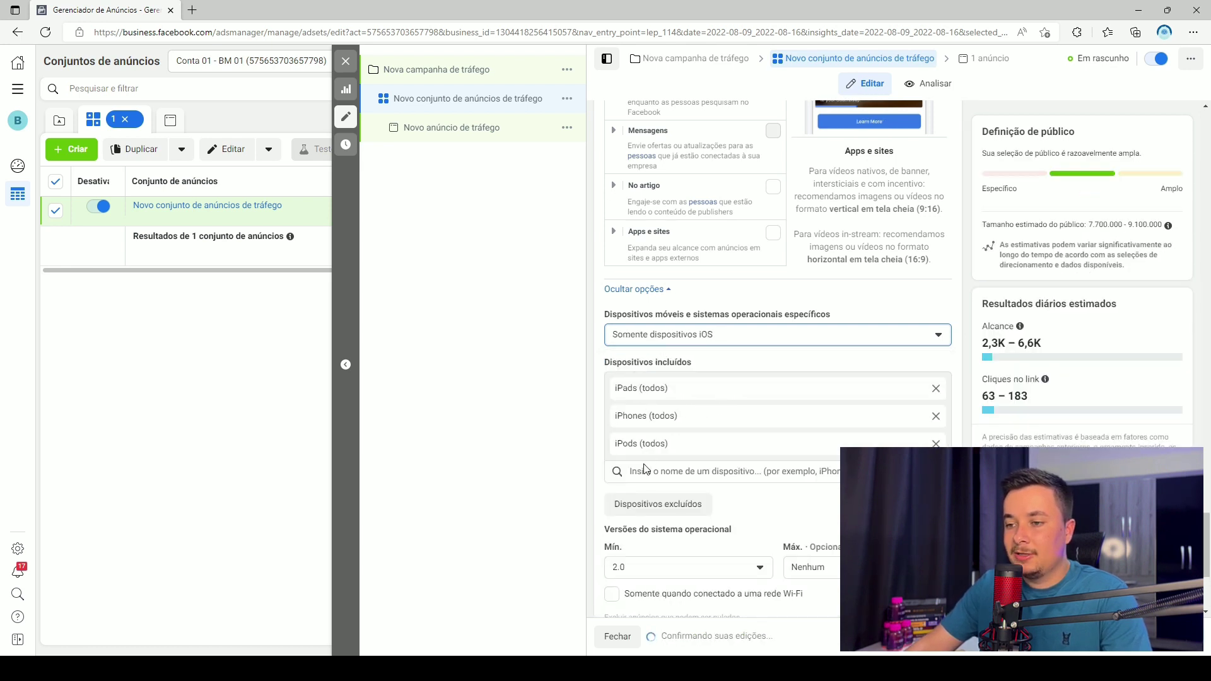
pyautogui.scroll(-3, 659, 471)
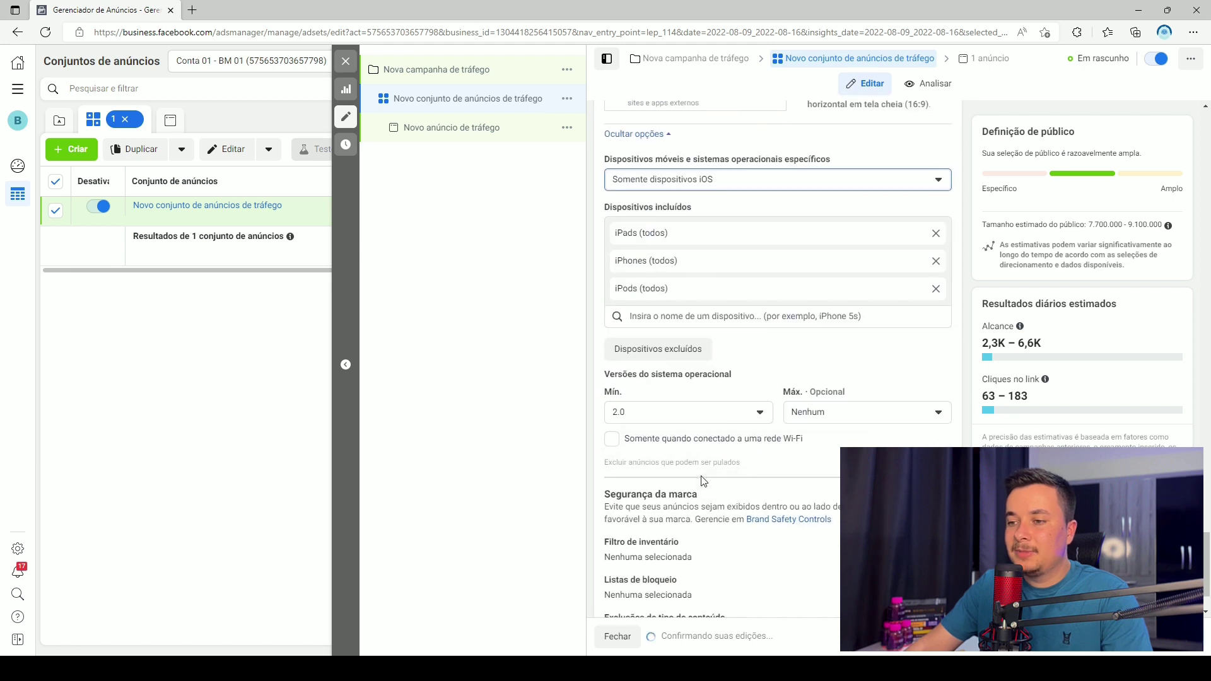
pyautogui.click(761, 414)
pyautogui.scroll(-5, 670, 543)
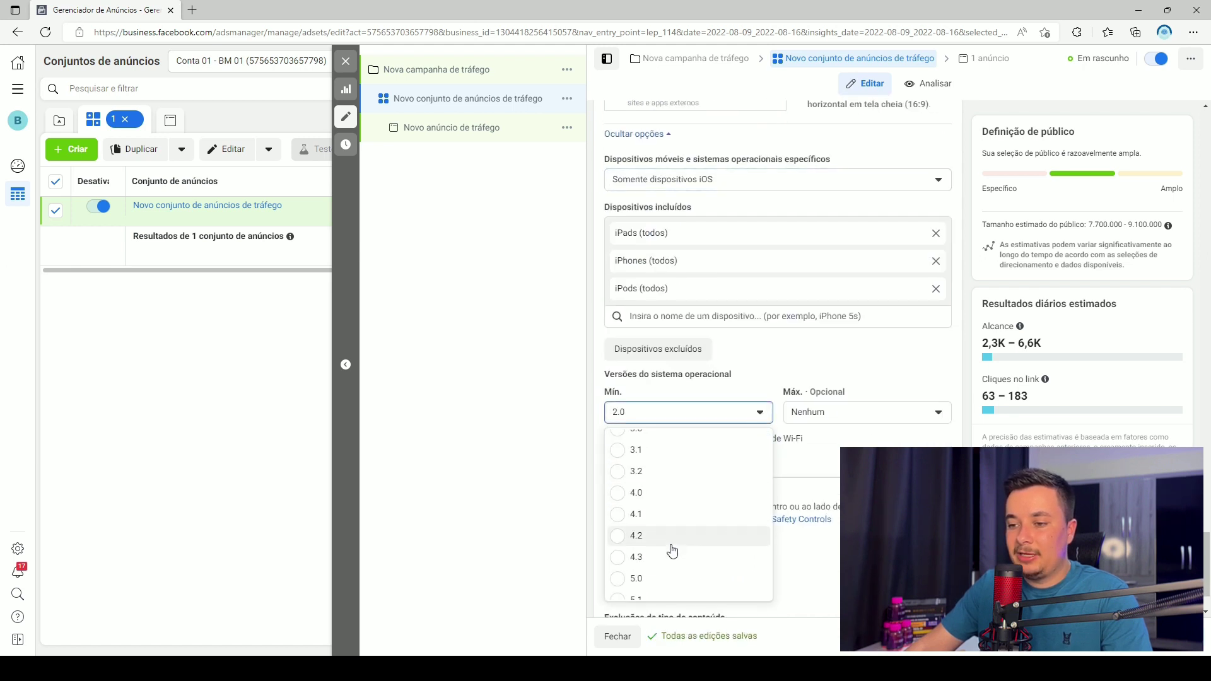
pyautogui.scroll(-6, 670, 543)
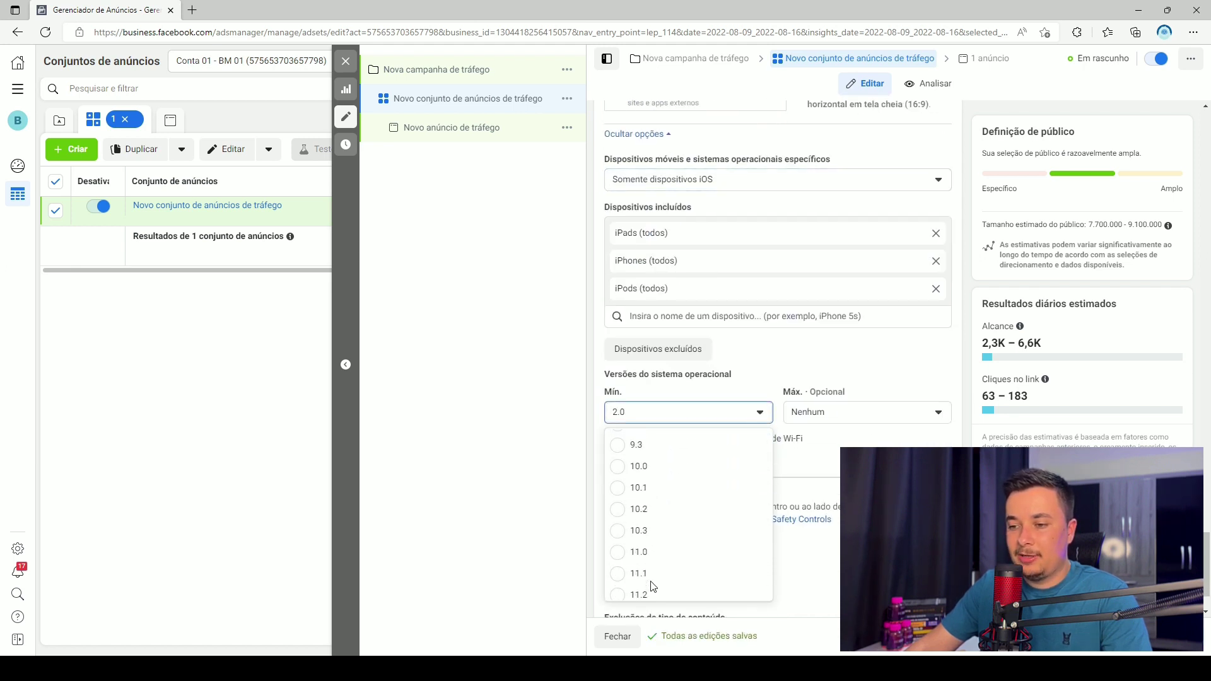
pyautogui.scroll(-6, 651, 587)
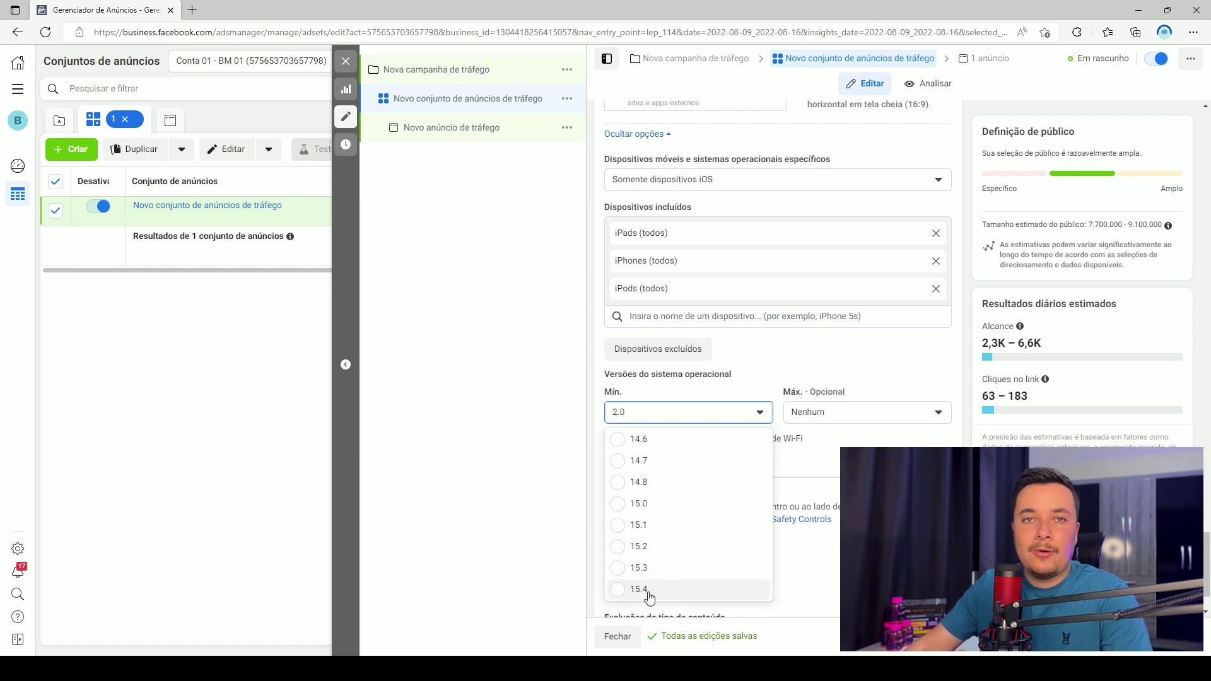
pyautogui.click(874, 362)
# Switch the mobile devices to Somente dispositivos Android and look through the minimum Android versions
pyautogui.scroll(2, 808, 375)
pyautogui.click(711, 332)
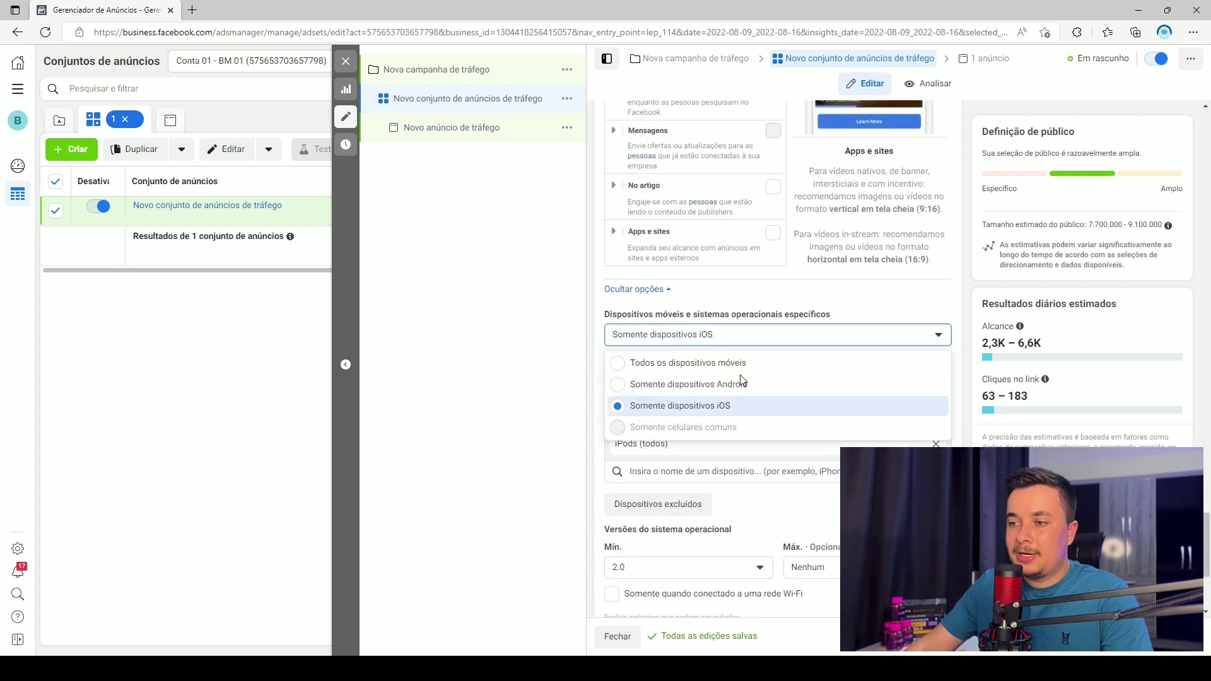
pyautogui.click(700, 389)
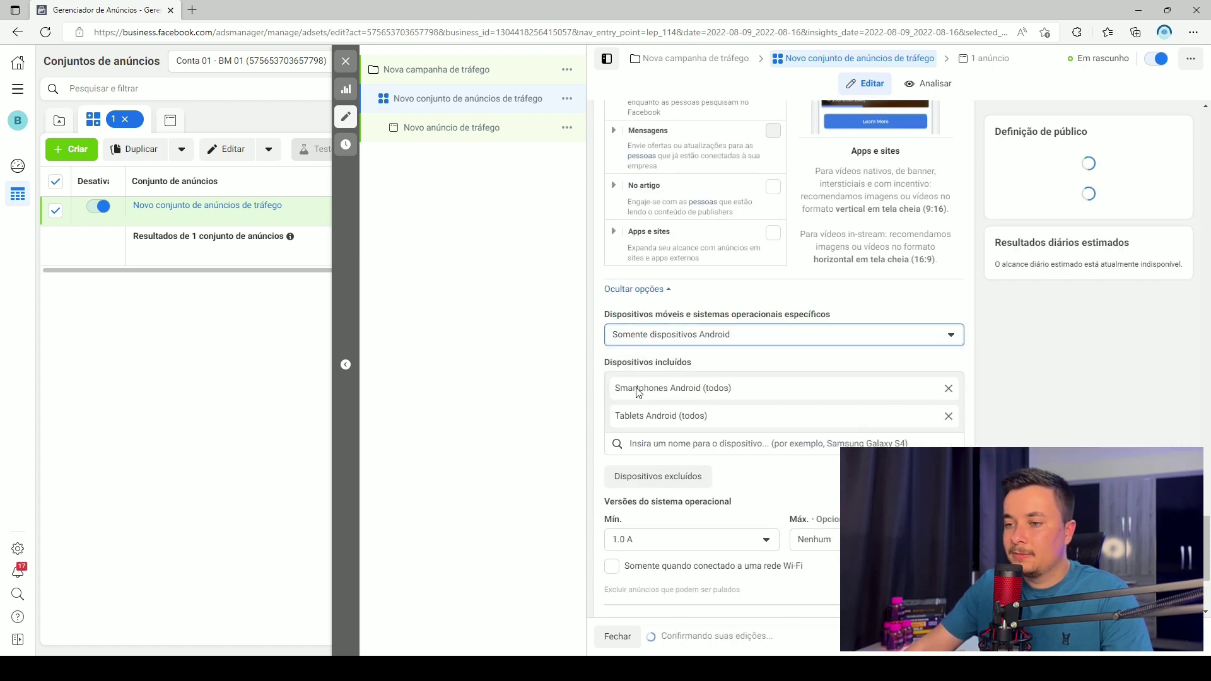
pyautogui.scroll(-1, 678, 468)
pyautogui.click(662, 467)
pyautogui.scroll(-5, 672, 555)
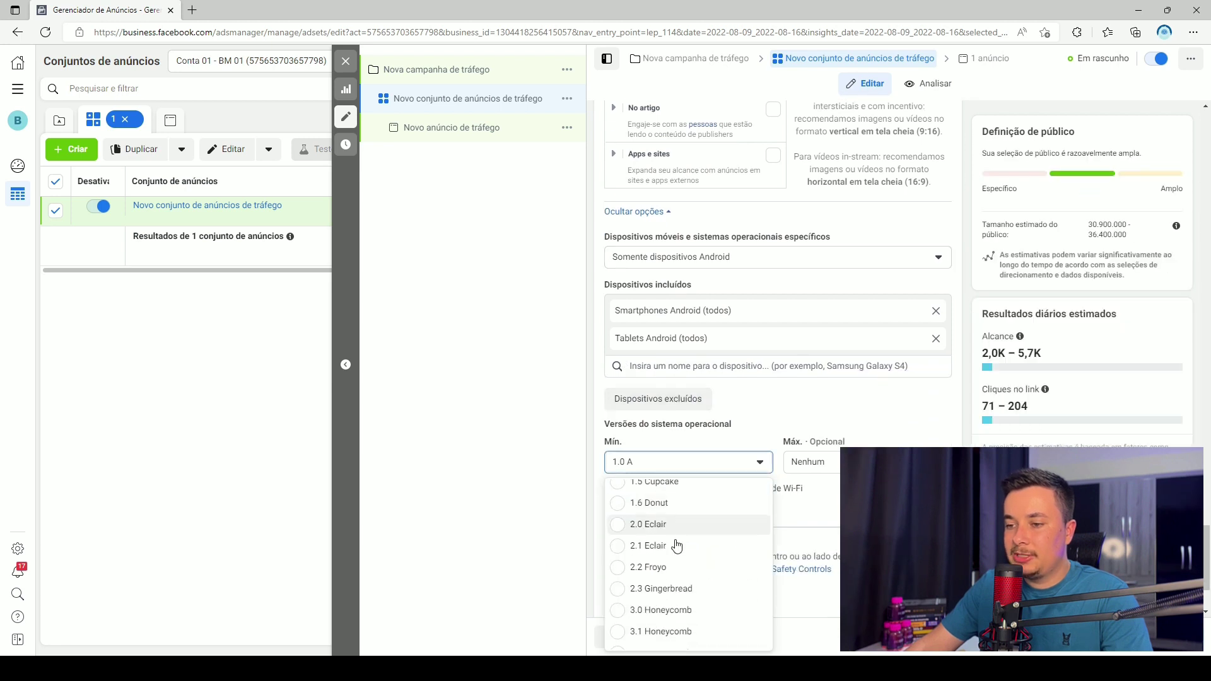
pyautogui.scroll(-3, 665, 611)
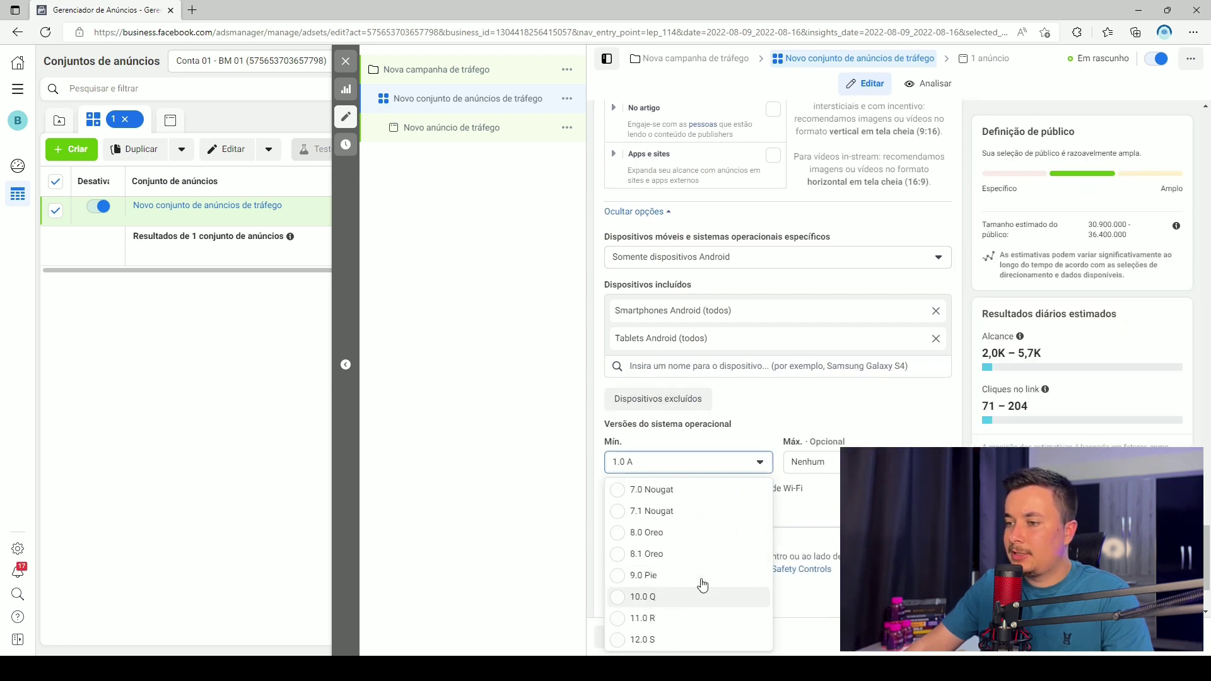
pyautogui.click(840, 404)
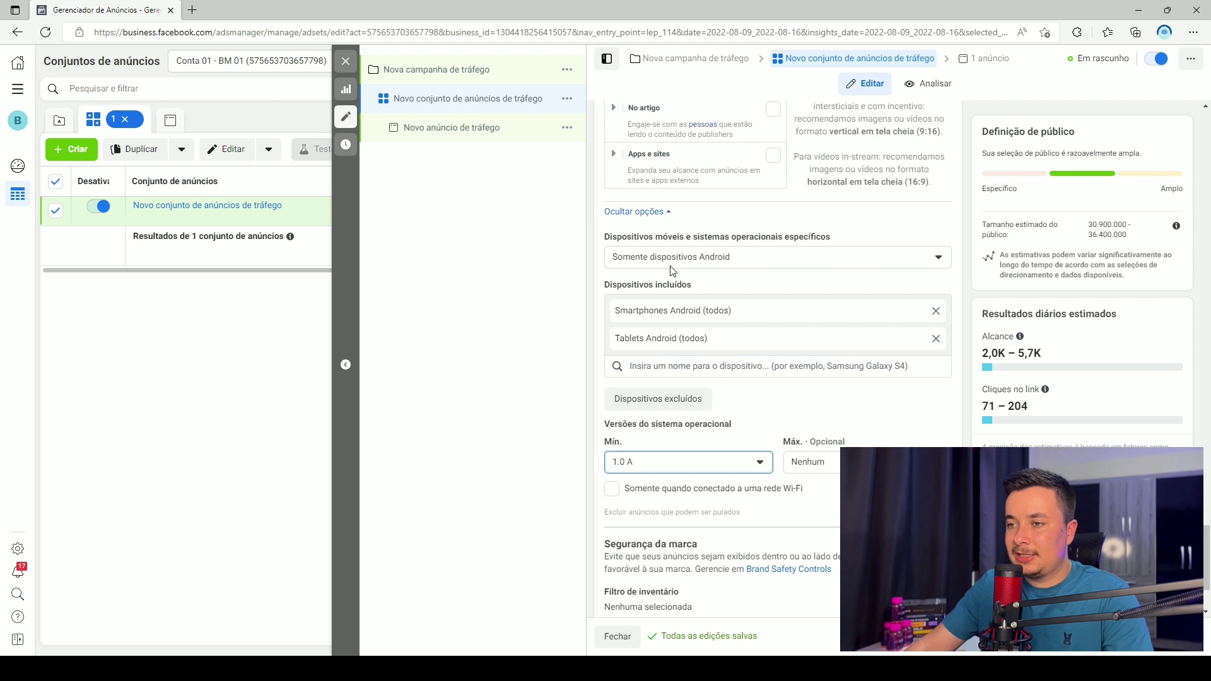
# Return the devices to Todos os dispositivos móveis and try the Wi-Fi-only restriction, switching it off again
pyautogui.click(696, 259)
pyautogui.click(673, 287)
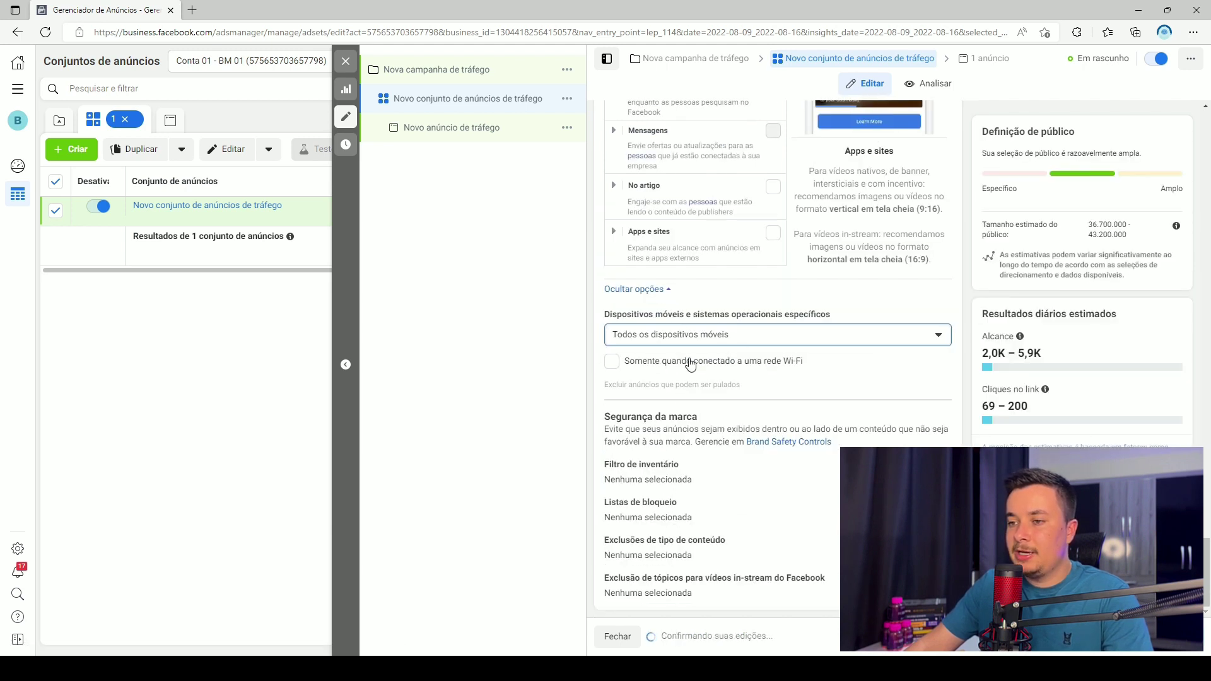
pyautogui.moveTo(643, 365); pyautogui.dragTo(822, 364)
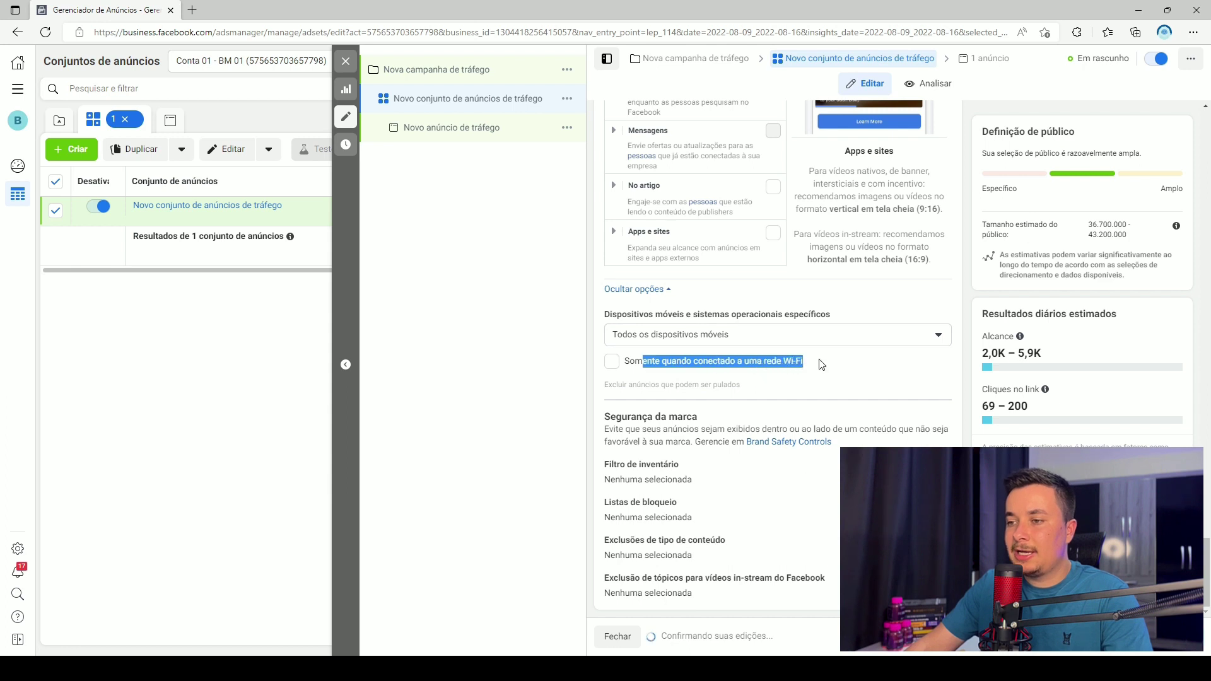
pyautogui.click(614, 364)
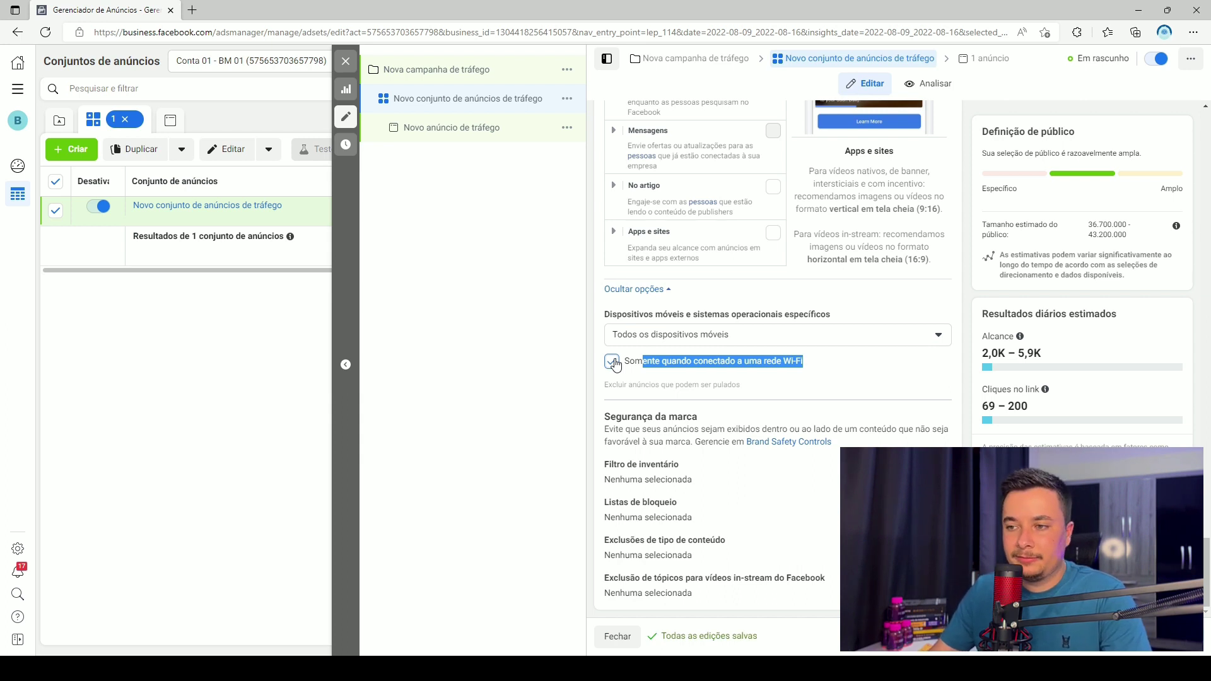
pyautogui.click(653, 361)
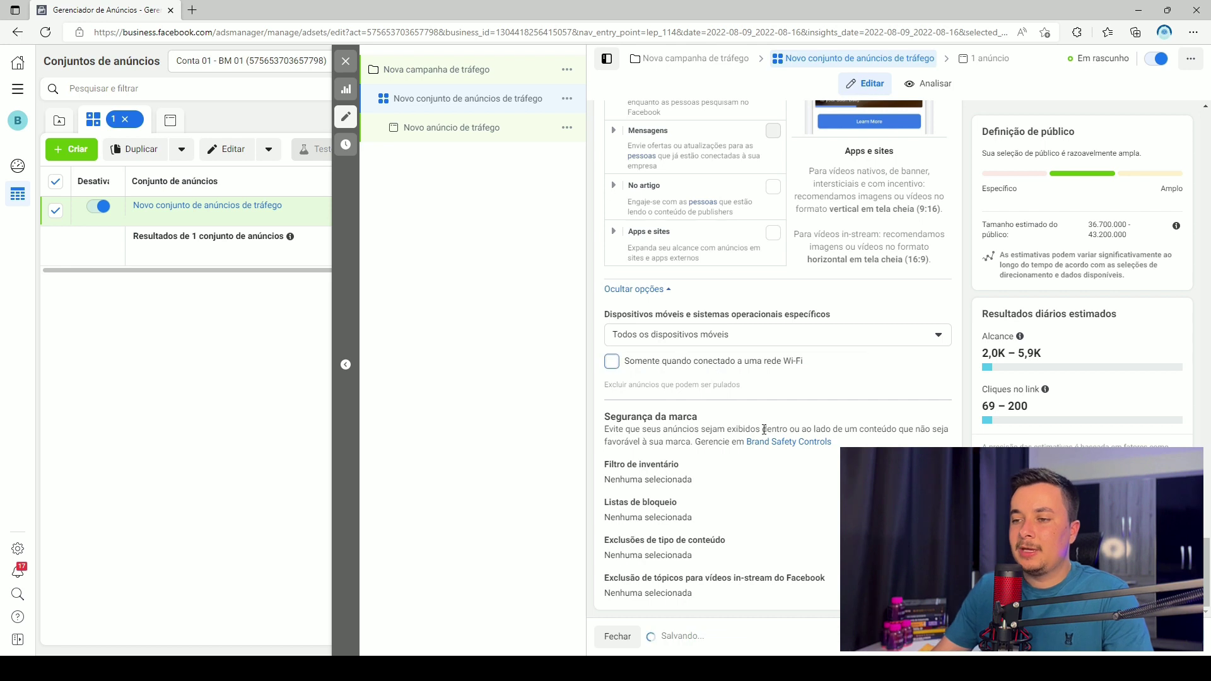
pyautogui.click(611, 360)
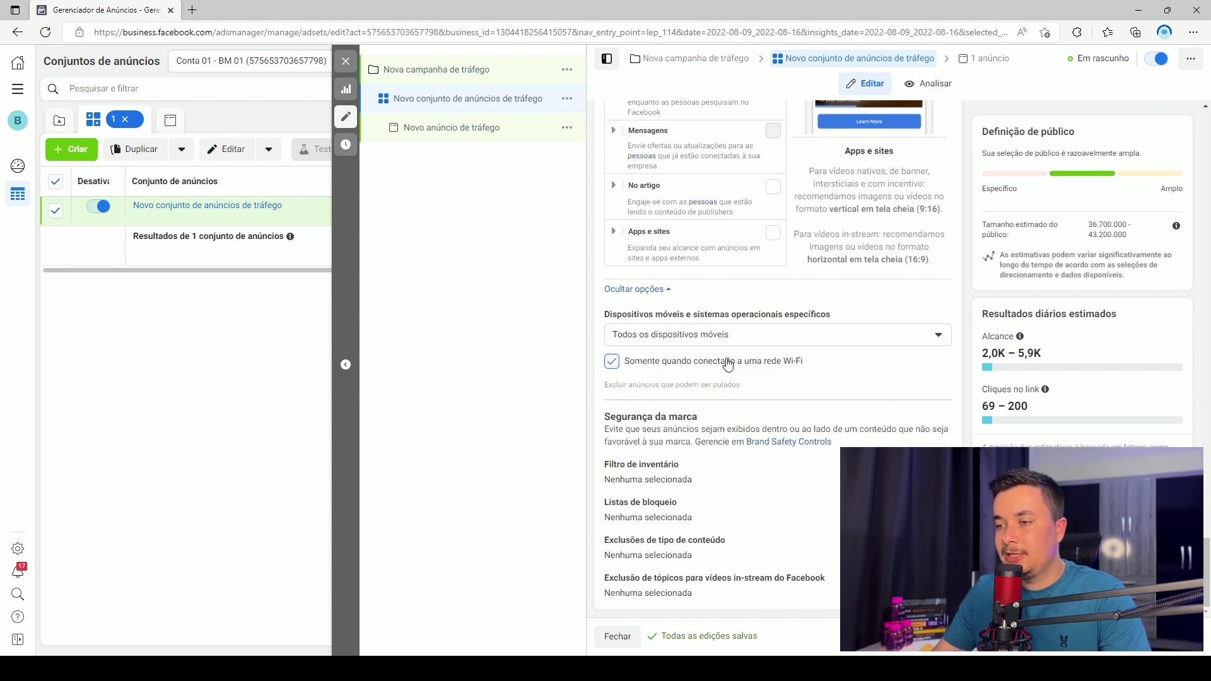
pyautogui.click(611, 362)
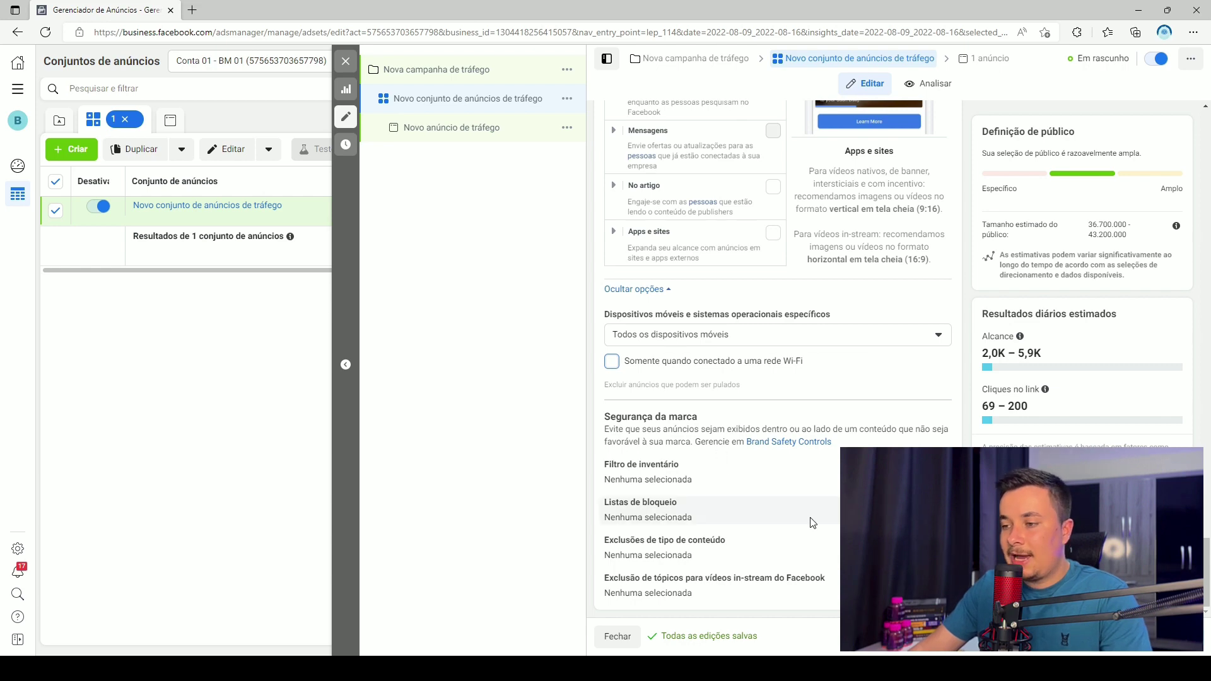
# Open the ad Novo anúncio de tráfego inside the ad set for editing
pyautogui.scroll(1, 726, 552)
pyautogui.scroll(2, 725, 558)
pyautogui.scroll(-3, 725, 558)
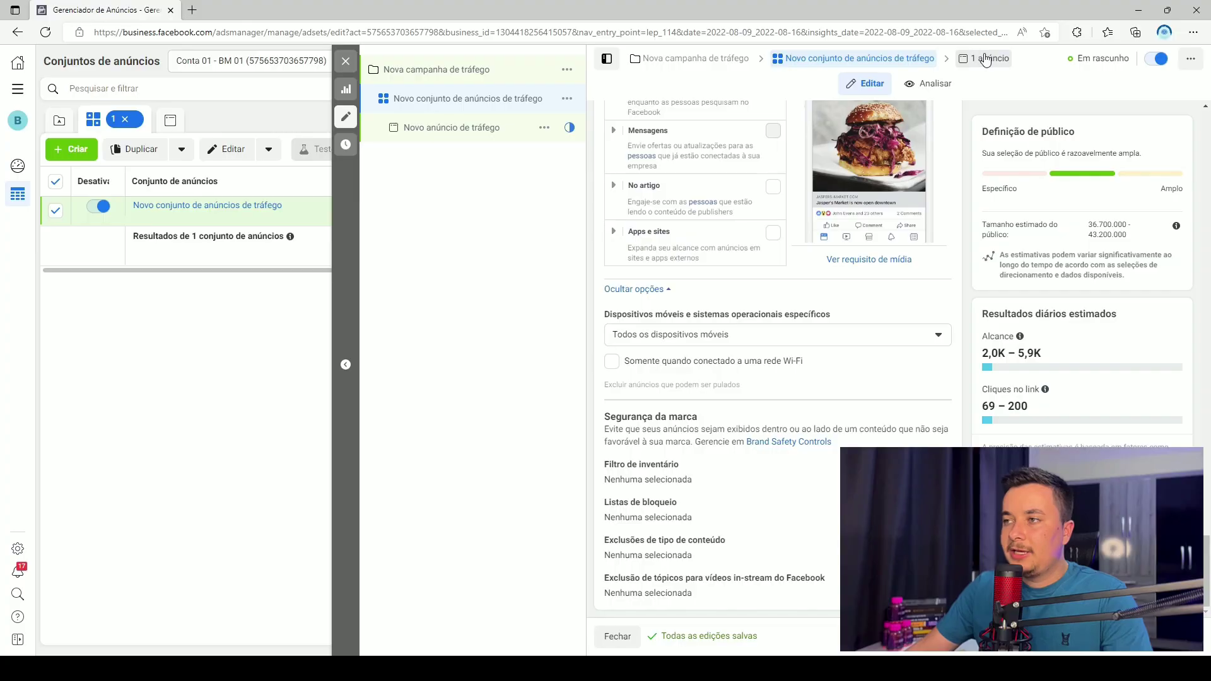
pyautogui.click(987, 60)
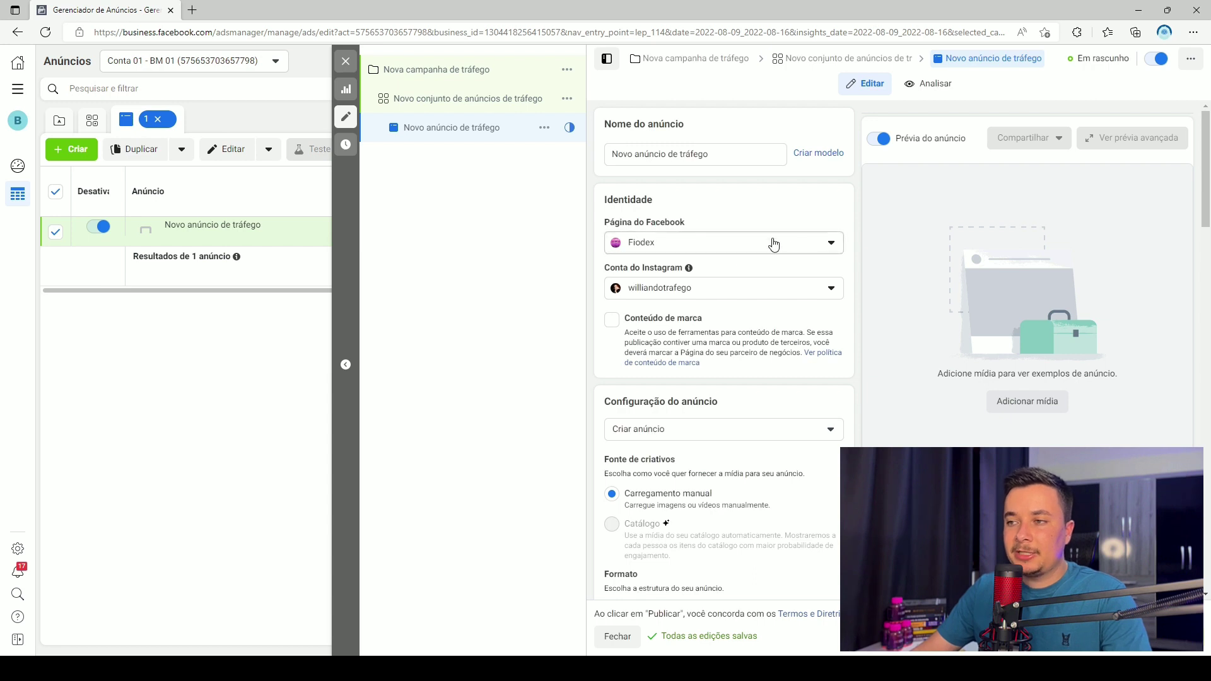
# Examine the Facebook Pages available for the ad's identity
pyautogui.click(833, 248)
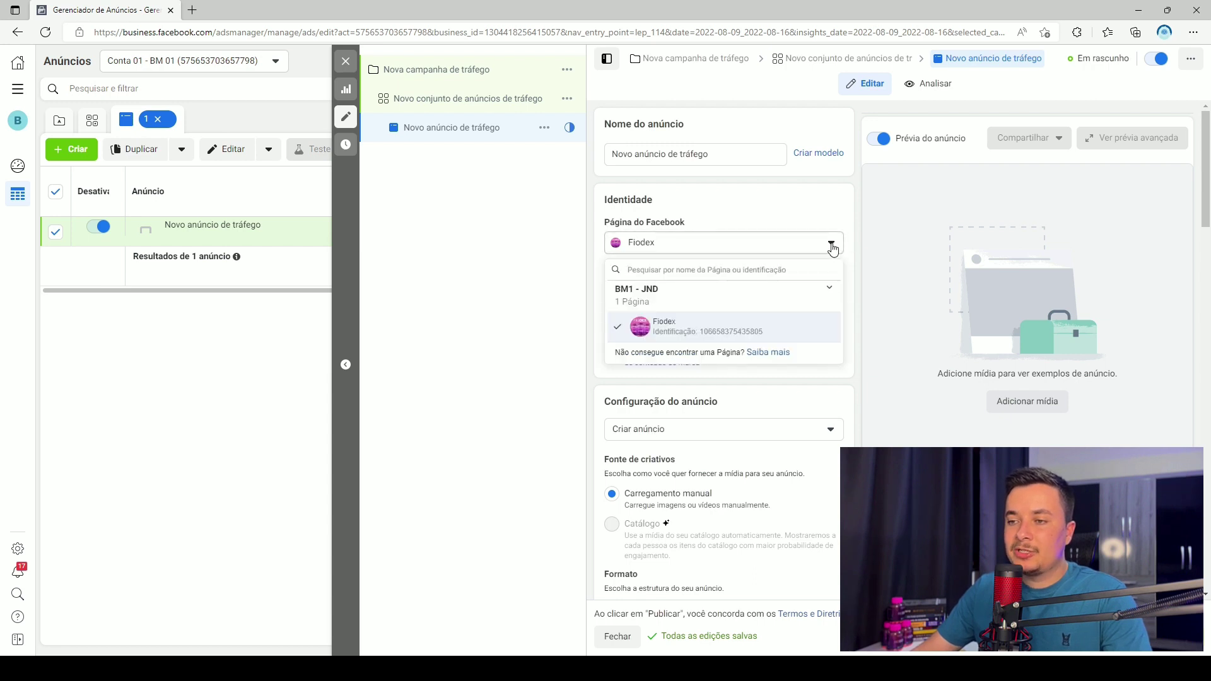
pyautogui.click(832, 248)
pyautogui.click(833, 249)
pyautogui.click(832, 249)
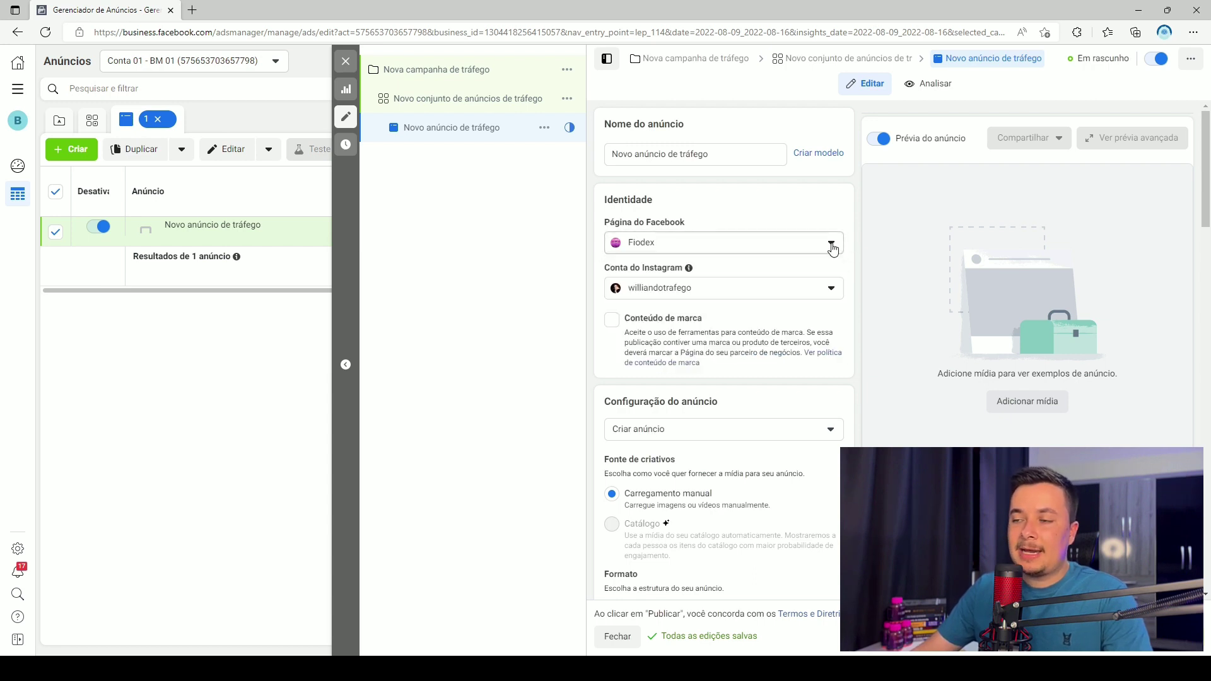
pyautogui.click(832, 248)
pyautogui.click(833, 248)
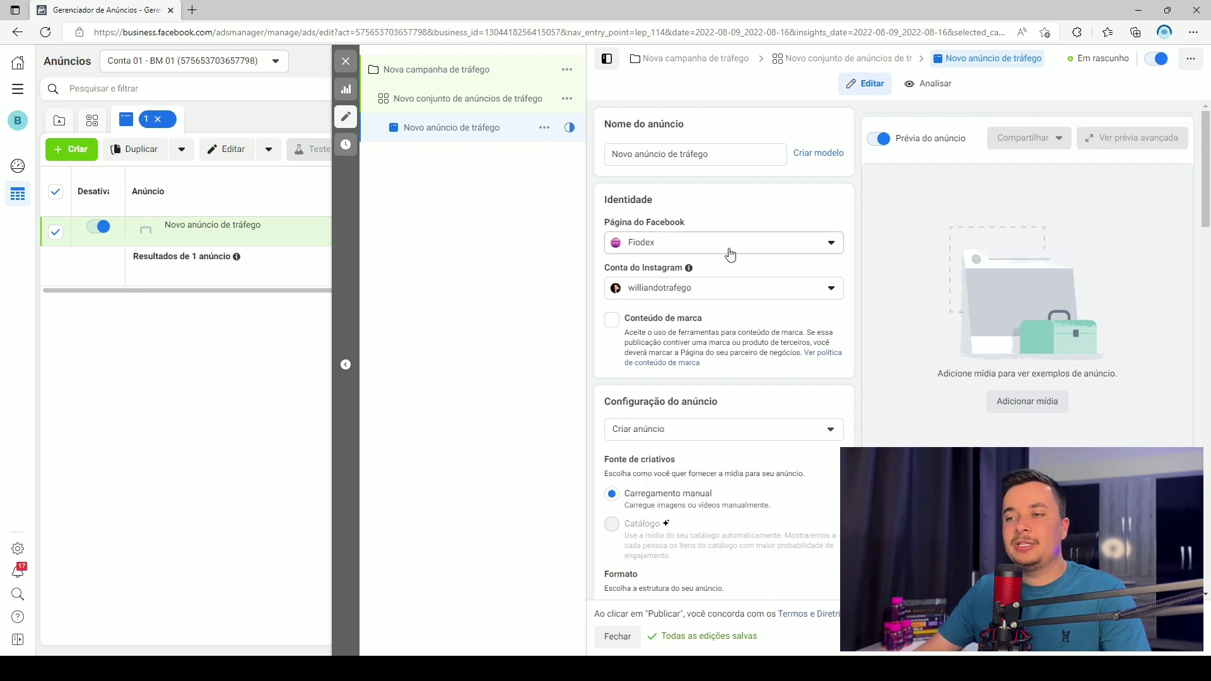
# Set the ad's Instagram account to Usar a Página selecionada
pyautogui.click(669, 287)
pyautogui.click(675, 374)
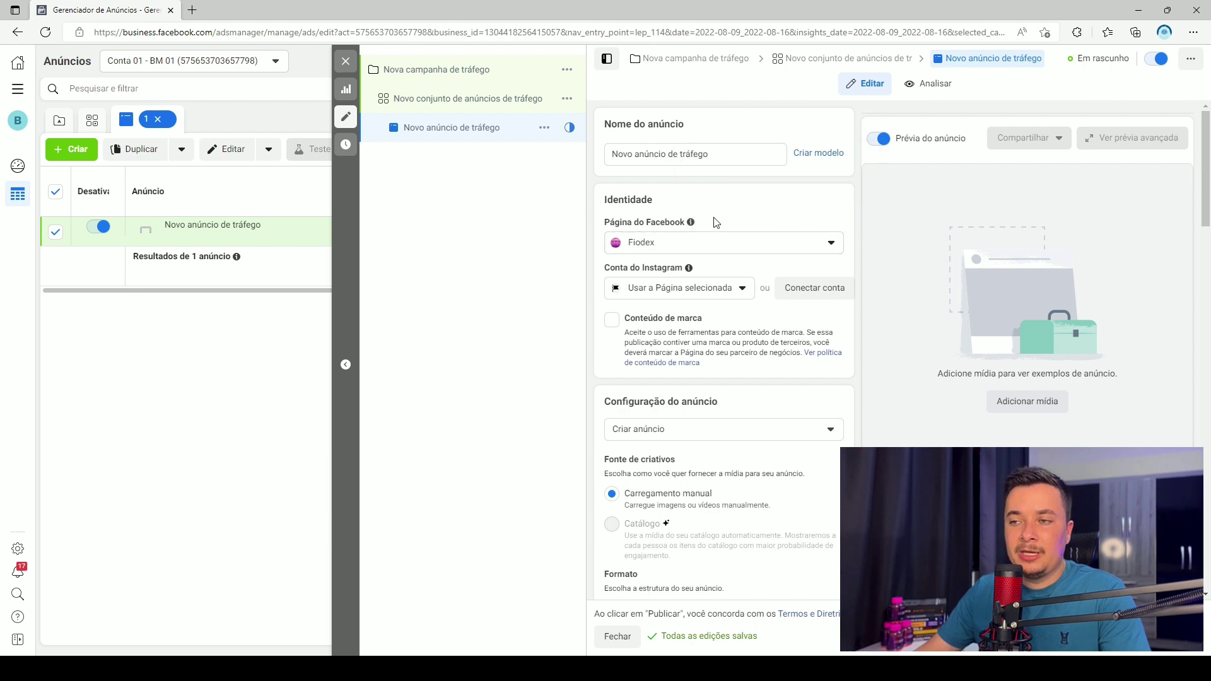
pyautogui.moveTo(693, 225)
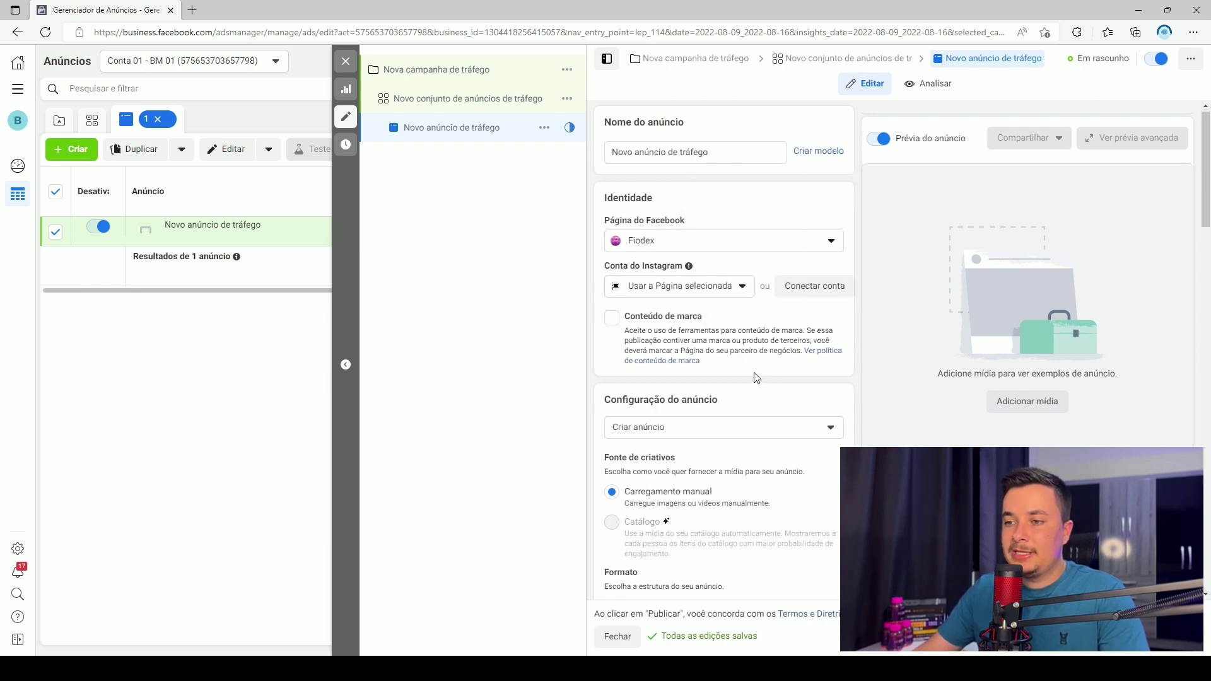
# Add an image to the ad's creative, choosing ANÚNCIO 01 (1080 × 1080) from the account images
pyautogui.scroll(-3, 731, 336)
pyautogui.scroll(-3, 732, 336)
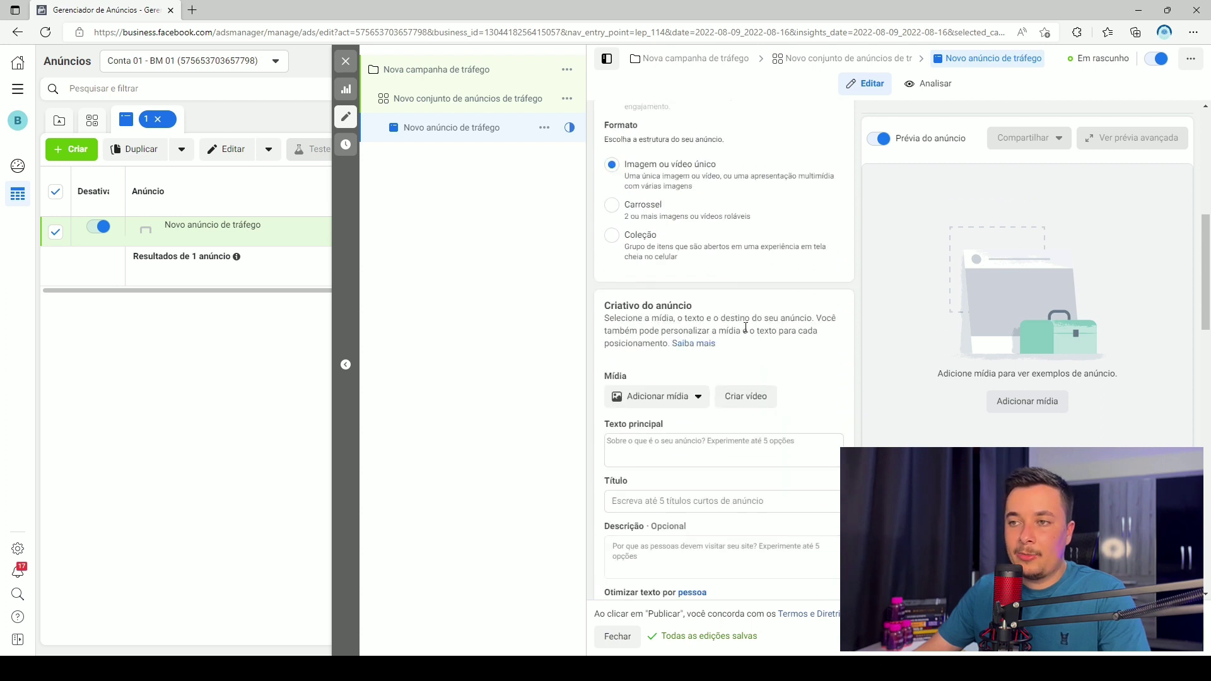
pyautogui.scroll(-2, 696, 286)
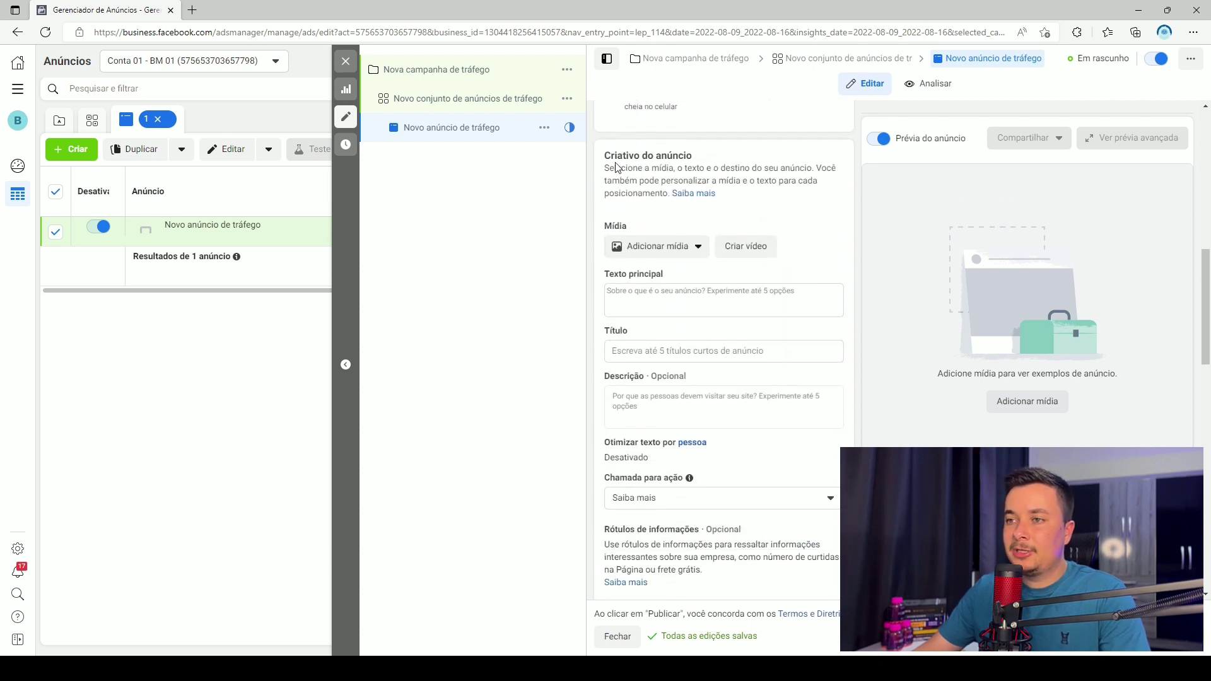
pyautogui.click(643, 249)
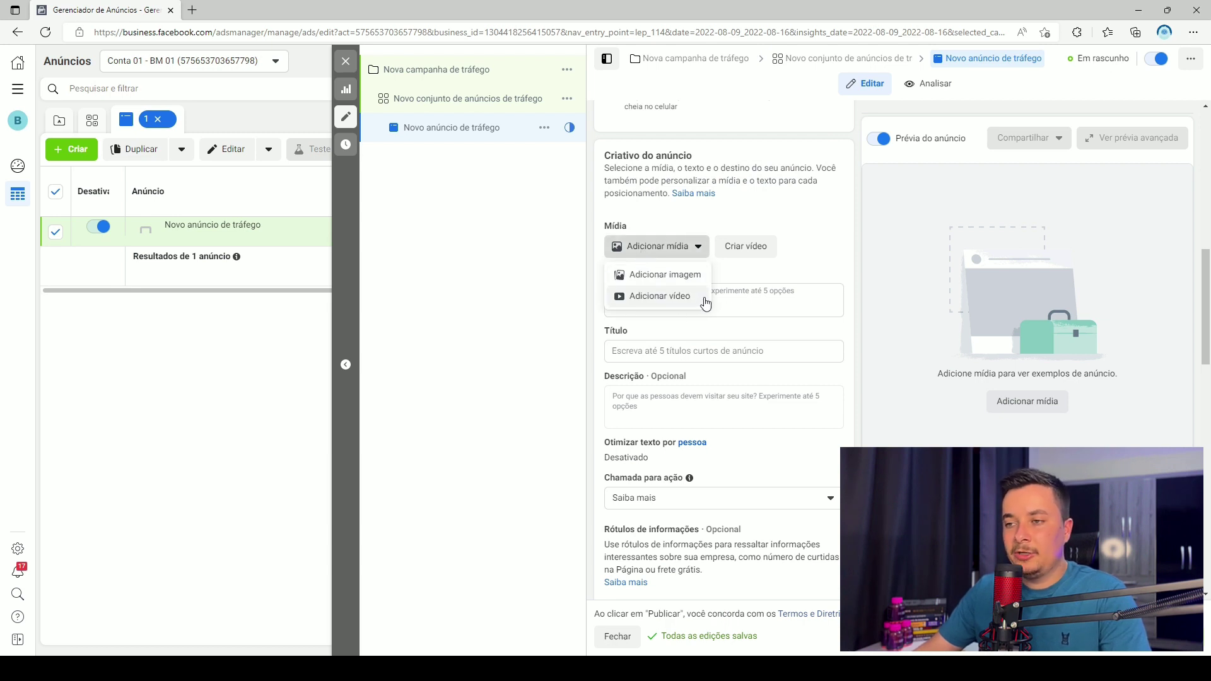
pyautogui.click(664, 275)
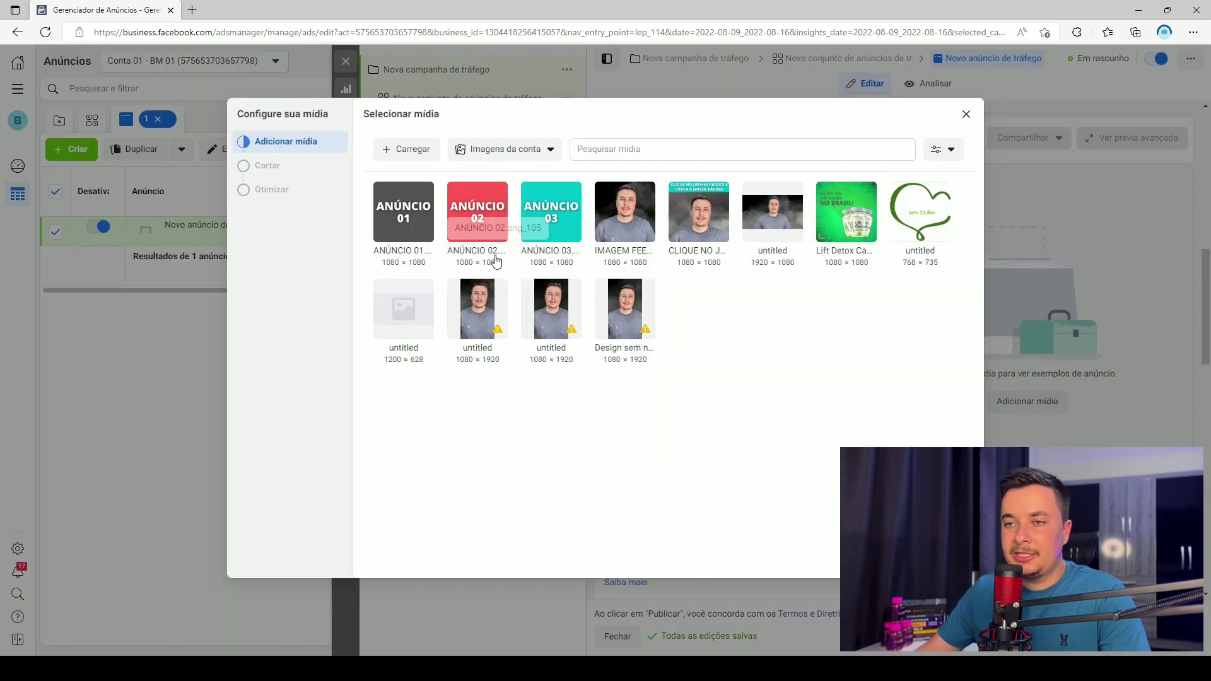
pyautogui.click(400, 214)
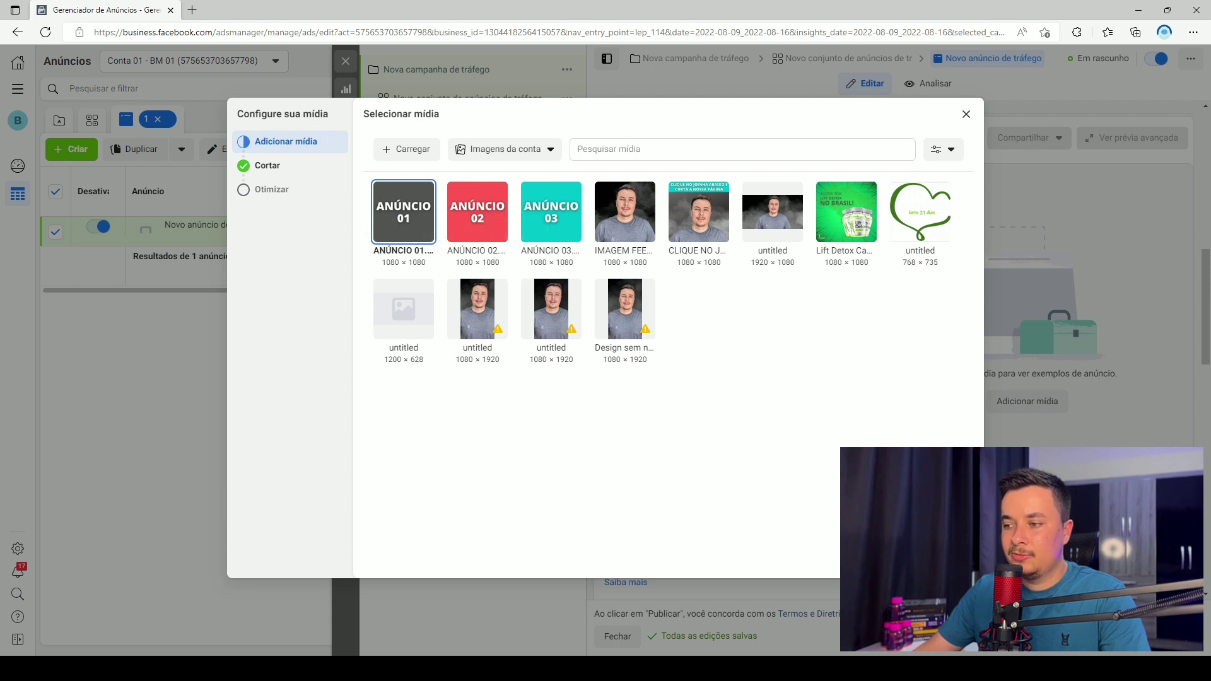
# Set the Stories e Reels crop to Original and finish the media setup with Permitir aprimoramentos enabled
pyautogui.click(940, 555)
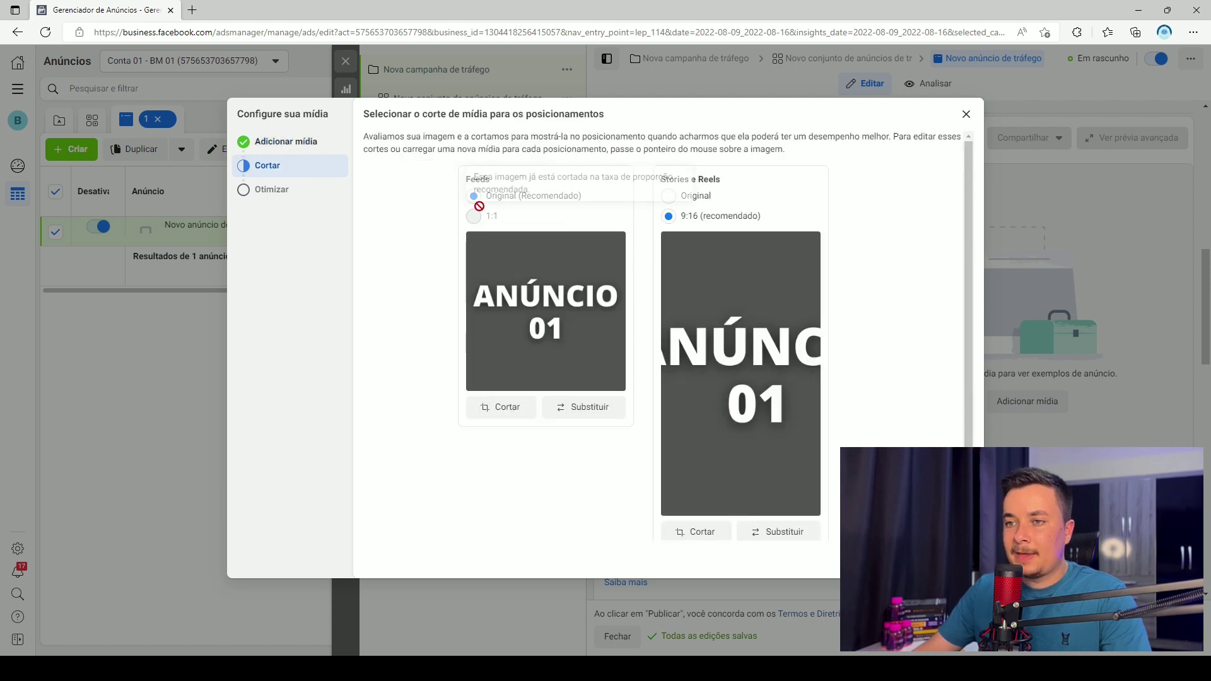
pyautogui.click(679, 200)
pyautogui.scroll(-1, 914, 396)
pyautogui.click(939, 555)
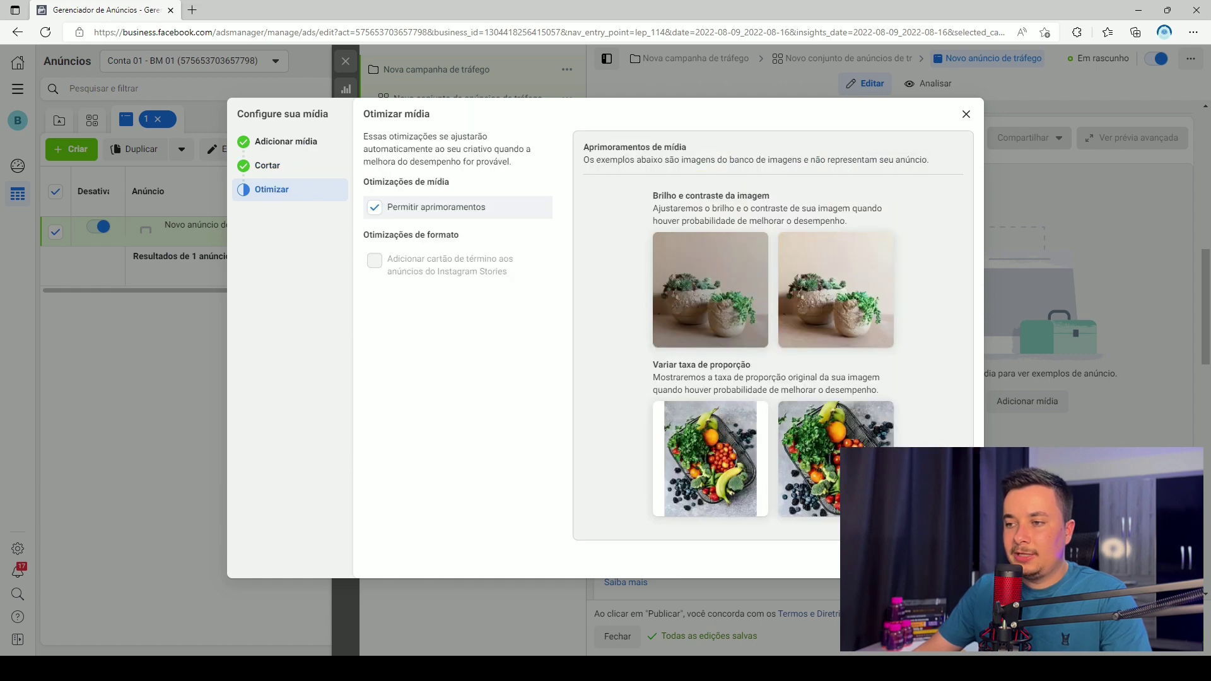
pyautogui.click(939, 555)
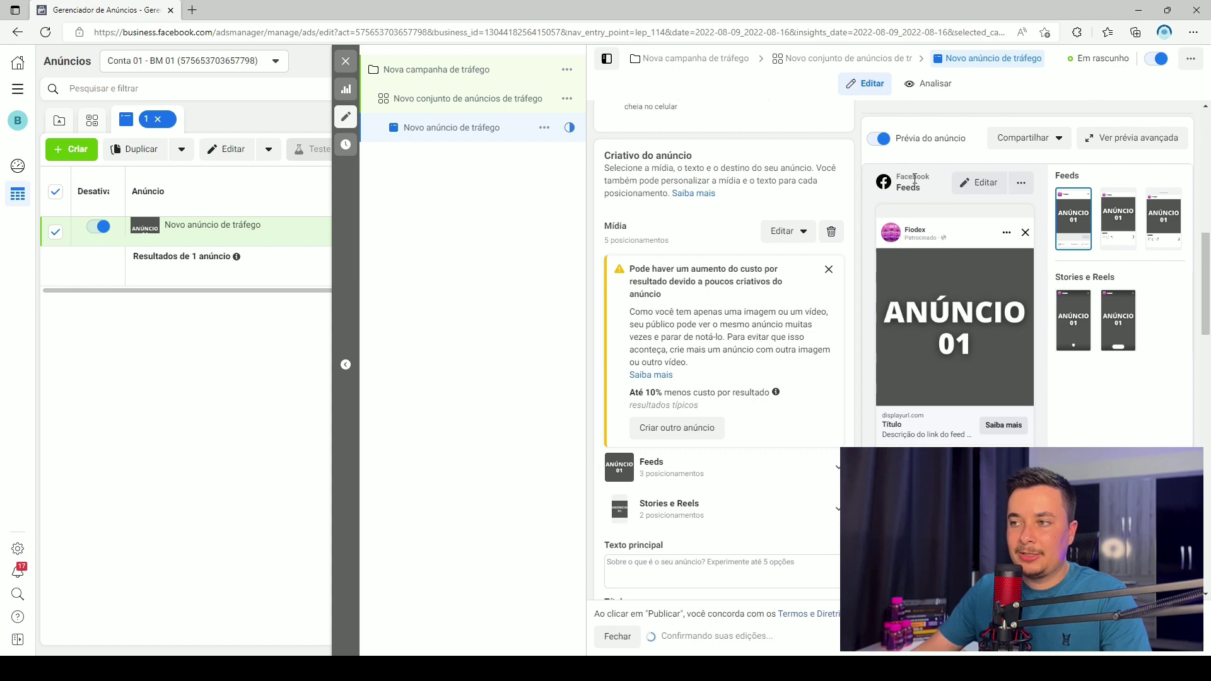
# Compare the ad's Facebook and Instagram feed previews, checking how the selected Page identity appears in them
pyautogui.moveTo(914, 179); pyautogui.dragTo(897, 180)
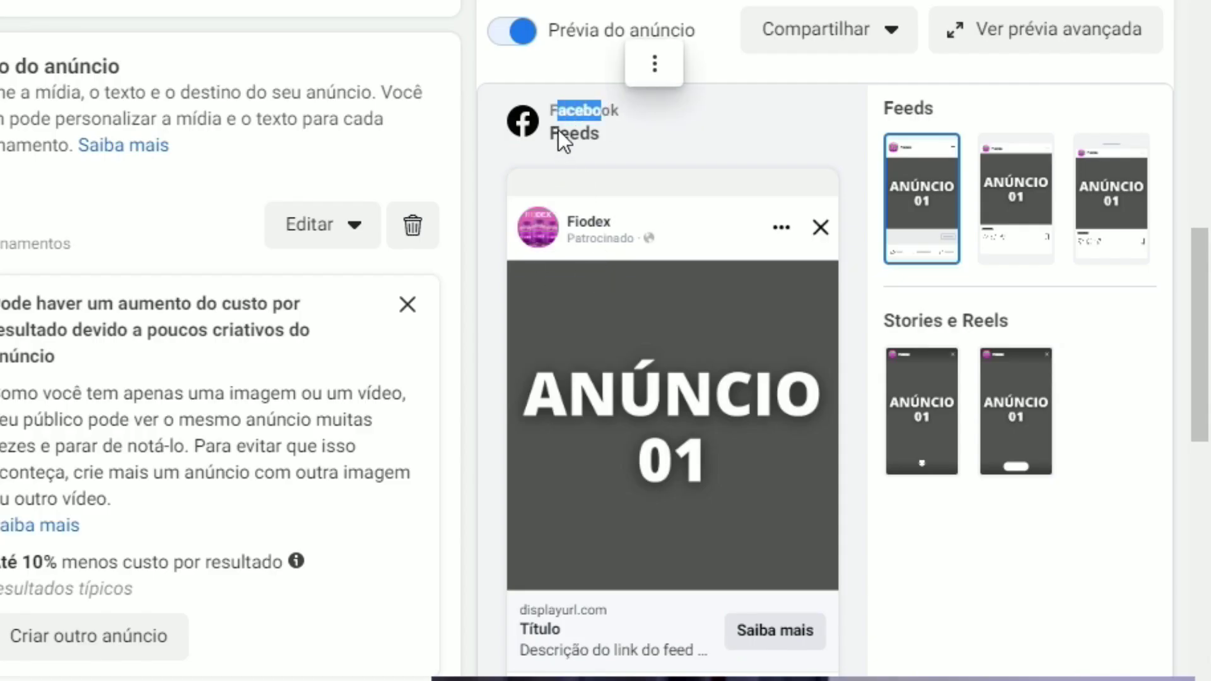
pyautogui.moveTo(558, 130); pyautogui.dragTo(616, 267)
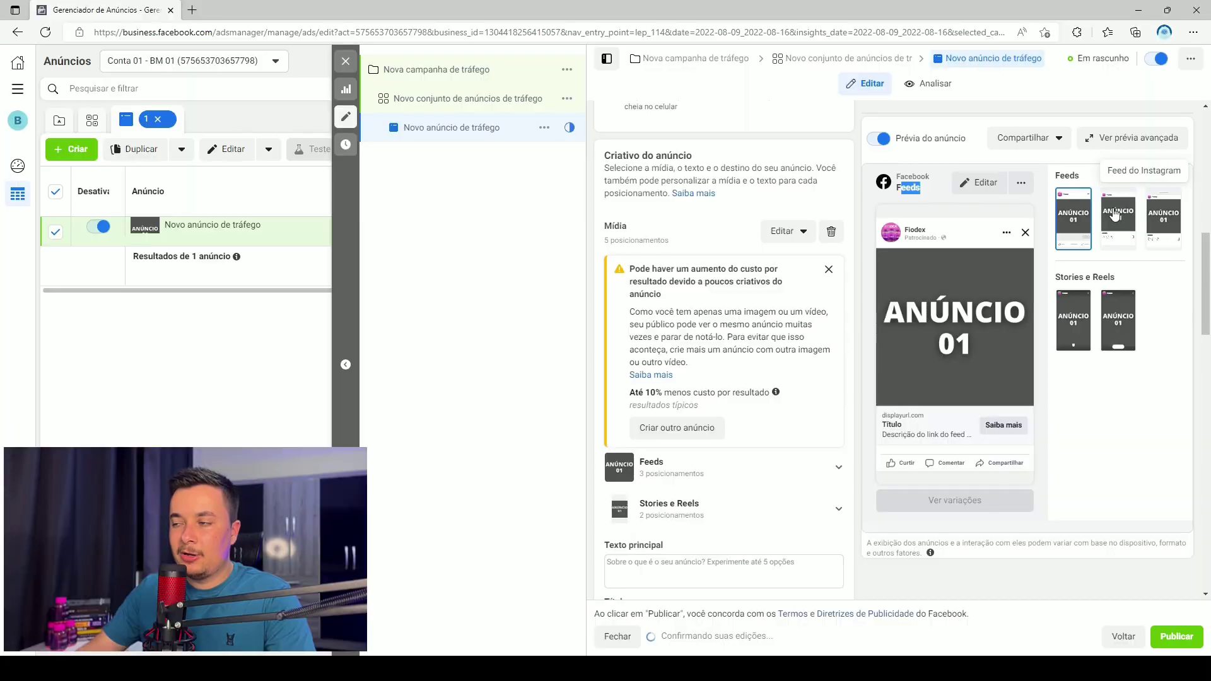
pyautogui.click(1115, 216)
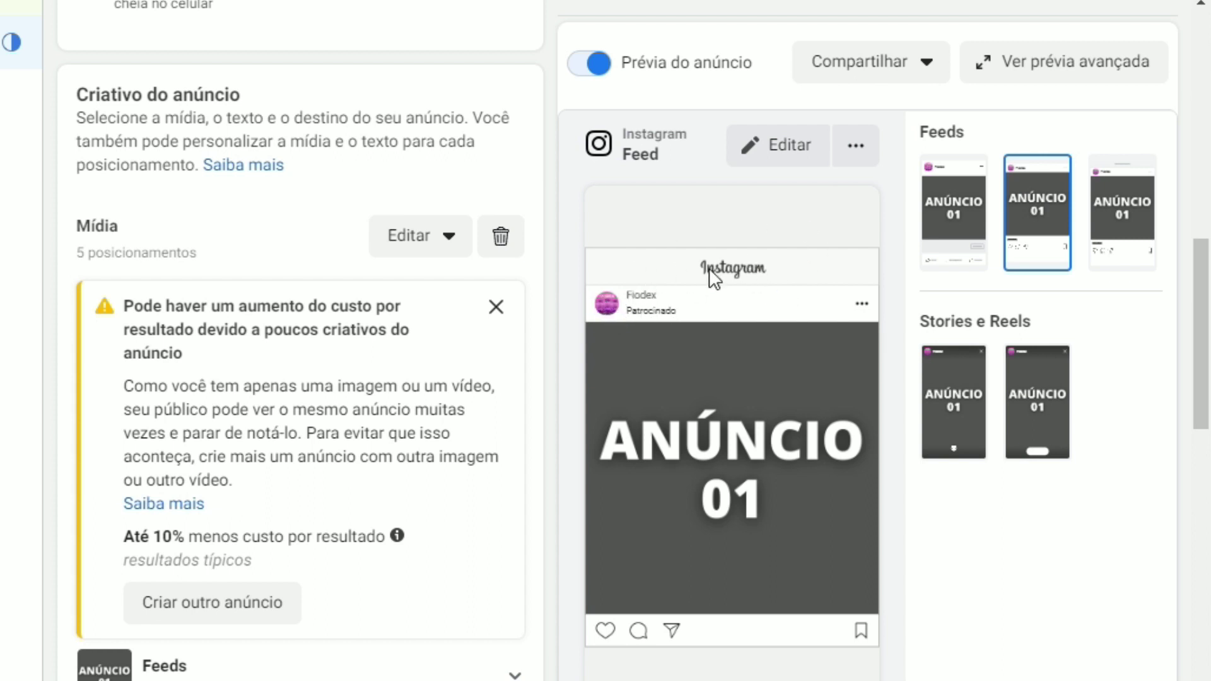
pyautogui.tripleClick(650, 133)
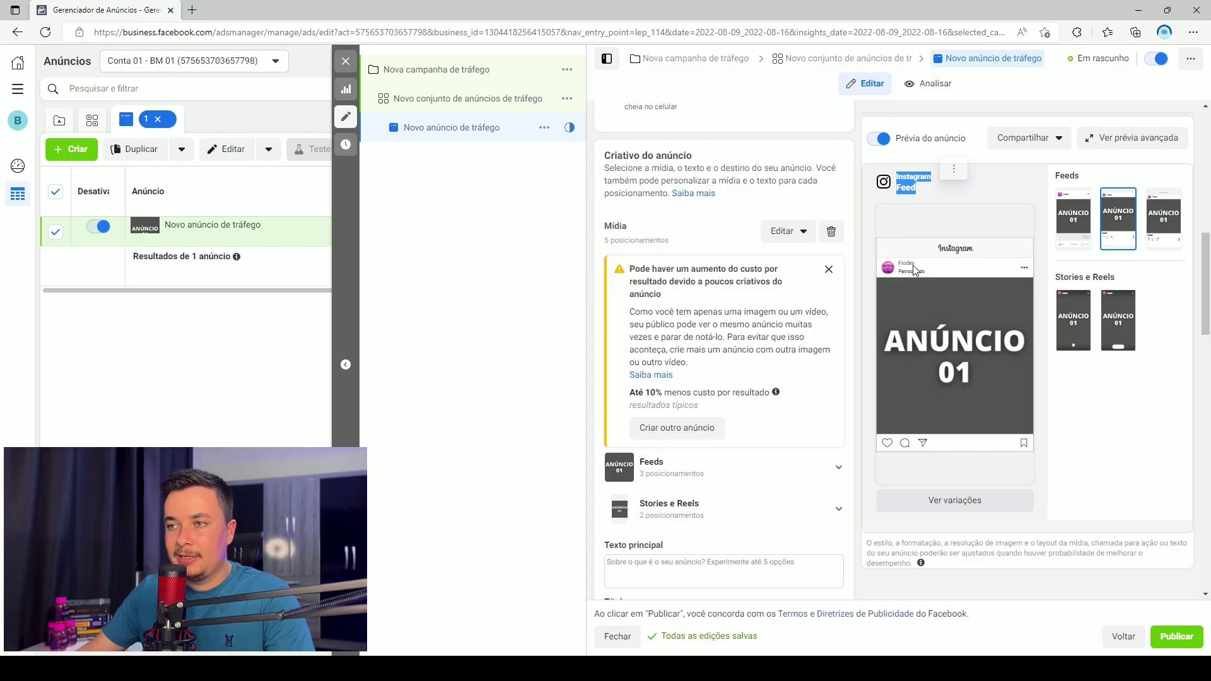
pyautogui.scroll(8, 339, 336)
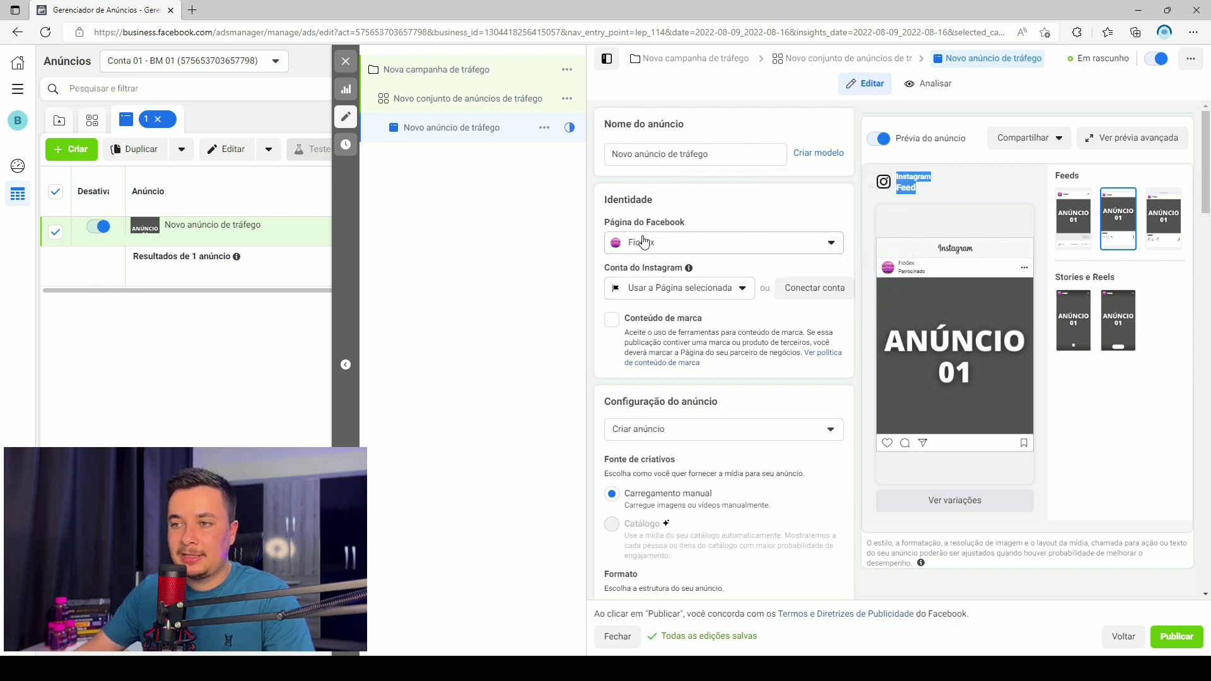
pyautogui.scroll(-10, 803, 434)
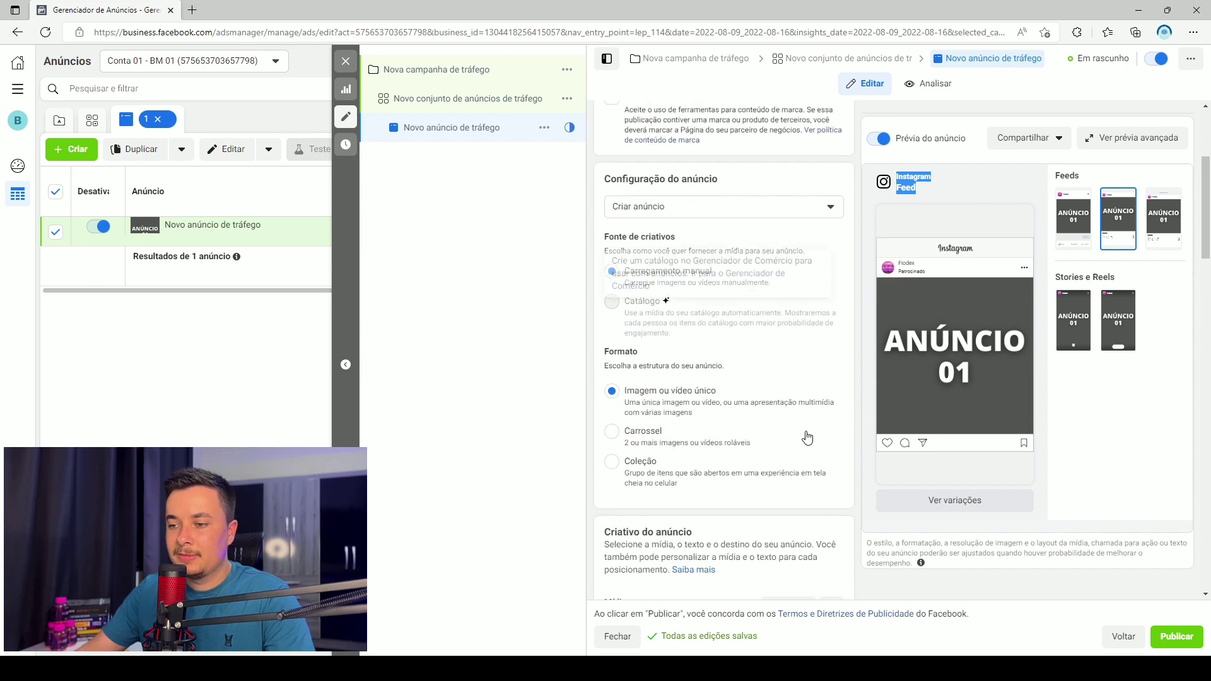
pyautogui.click(1073, 214)
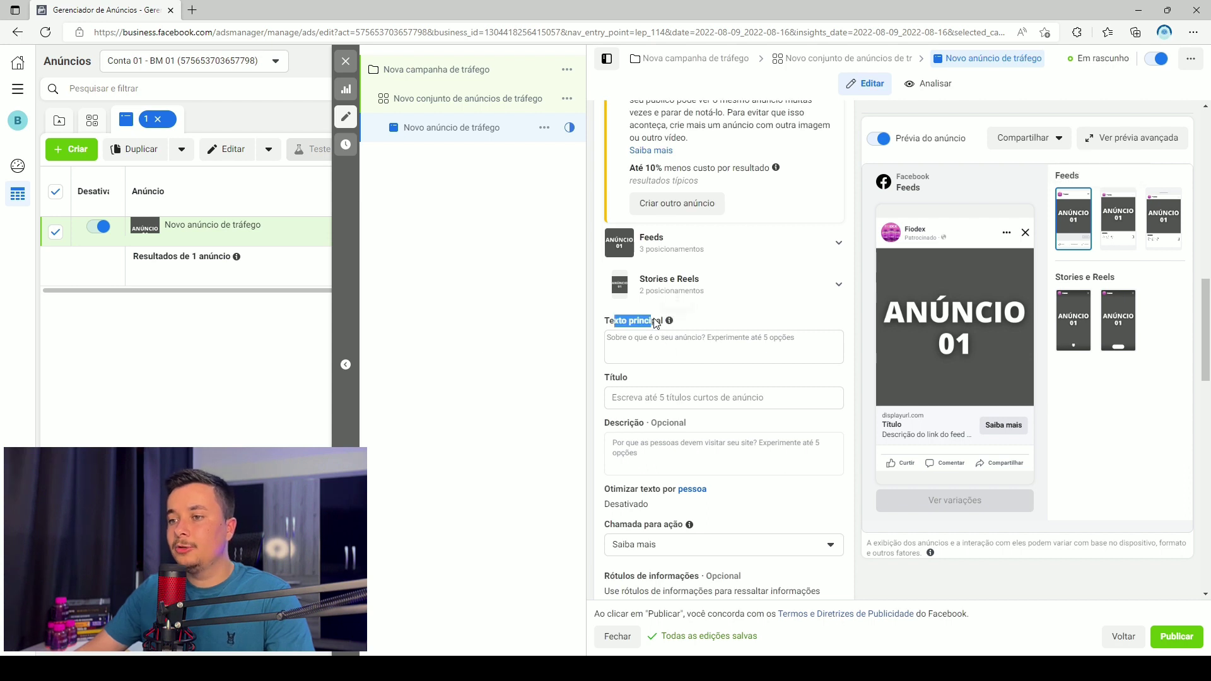
# Enter the placeholder GRGRGRGRGRGR as the ad's primary text
pyautogui.click(665, 339)
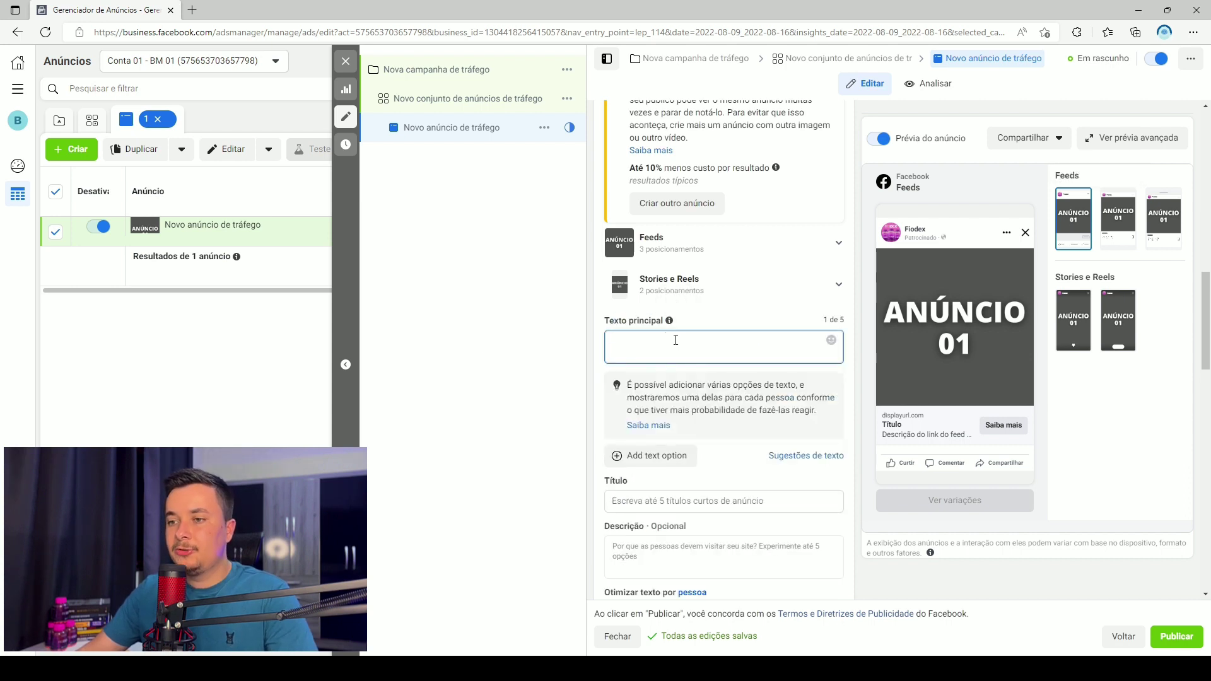
pyautogui.write('GRGRGRGR')
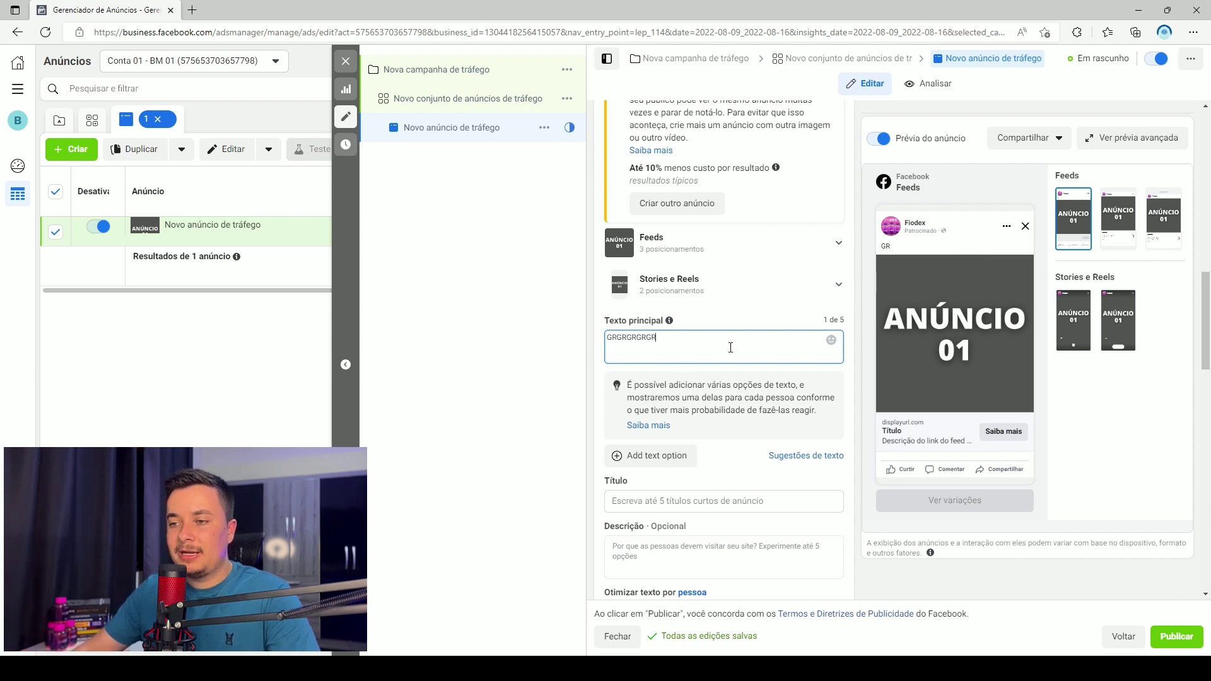
pyautogui.write('GR')
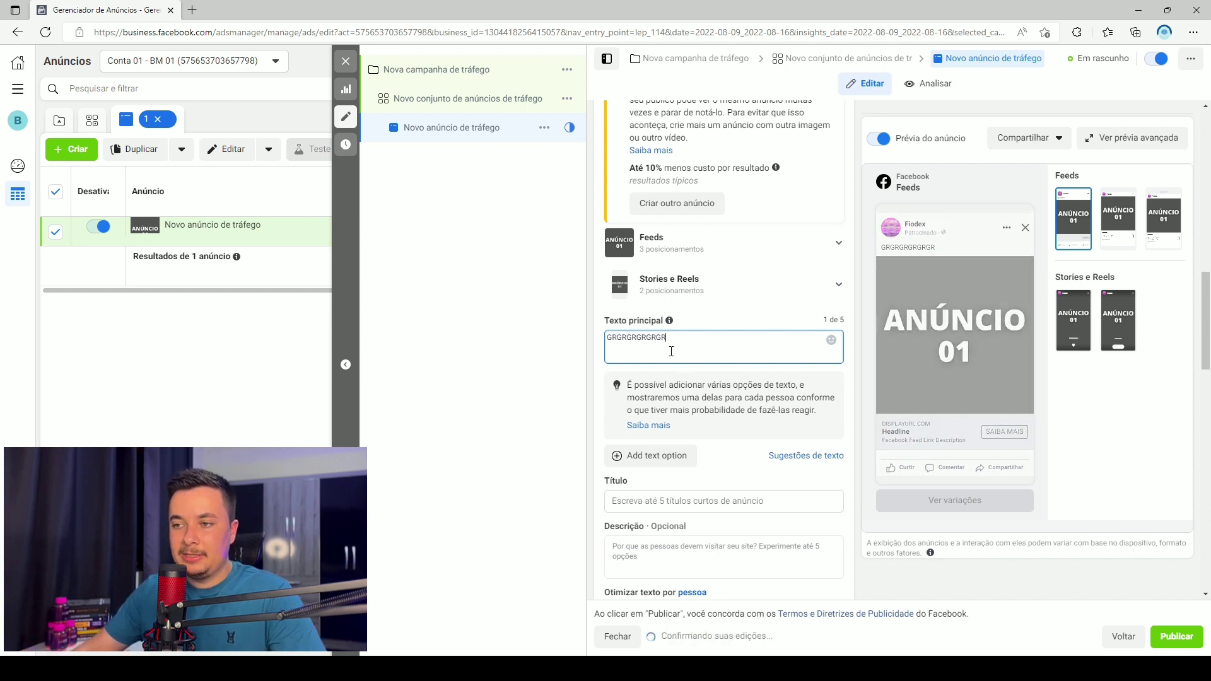
pyautogui.doubleClick(659, 338)
pyautogui.click(694, 339)
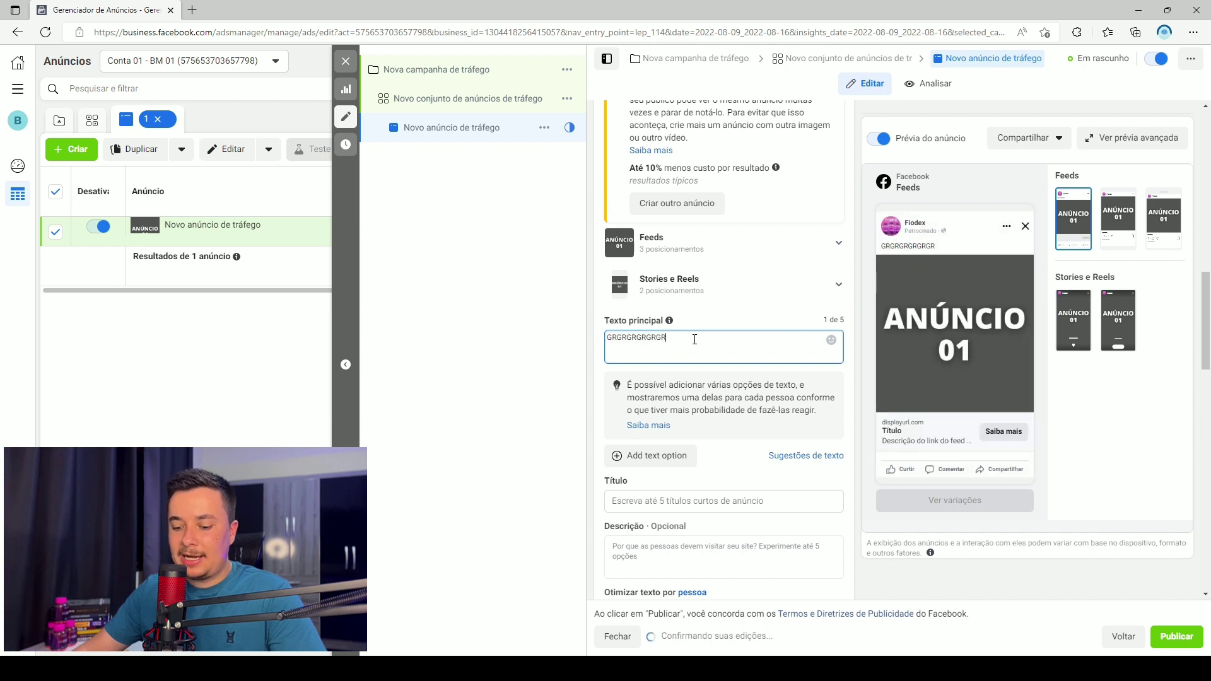
# Lengthen the primary text with repeated GR filler onto a third line and check it in the Instagram and Facebook feed previews
pyautogui.hotkey('ctrl', 'v')
pyautogui.hotkey('ctrl', 'v')
pyautogui.hotkey('ctrl', 'v')
pyautogui.hotkey('ctrl', 'v')
pyautogui.hotkey('ctrl', 'v')
pyautogui.hotkey('ctrl', 'v')
pyautogui.hotkey('ctrl', 'v')
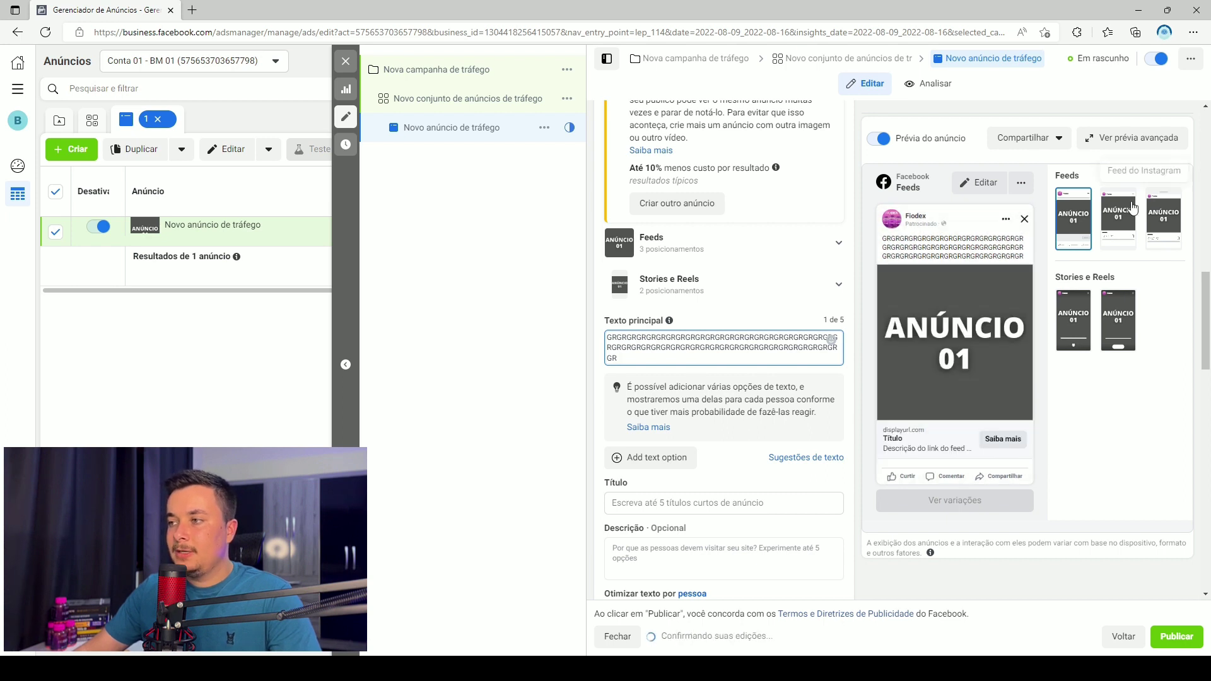
pyautogui.click(1118, 218)
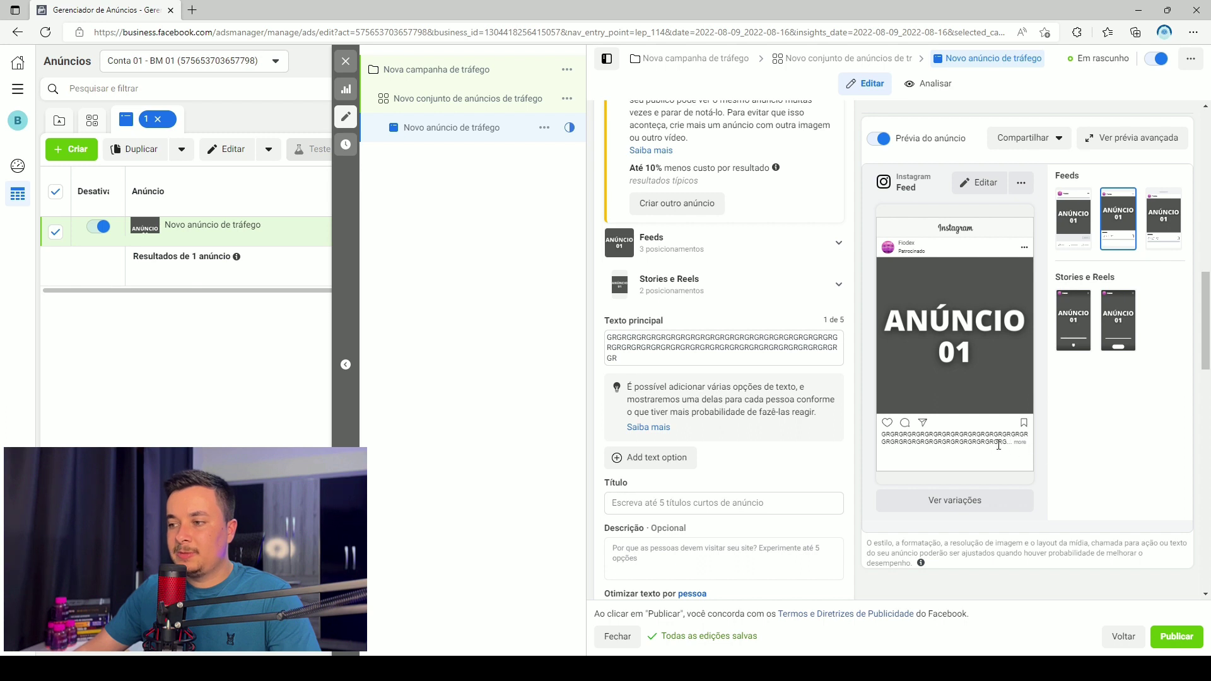
pyautogui.click(1075, 216)
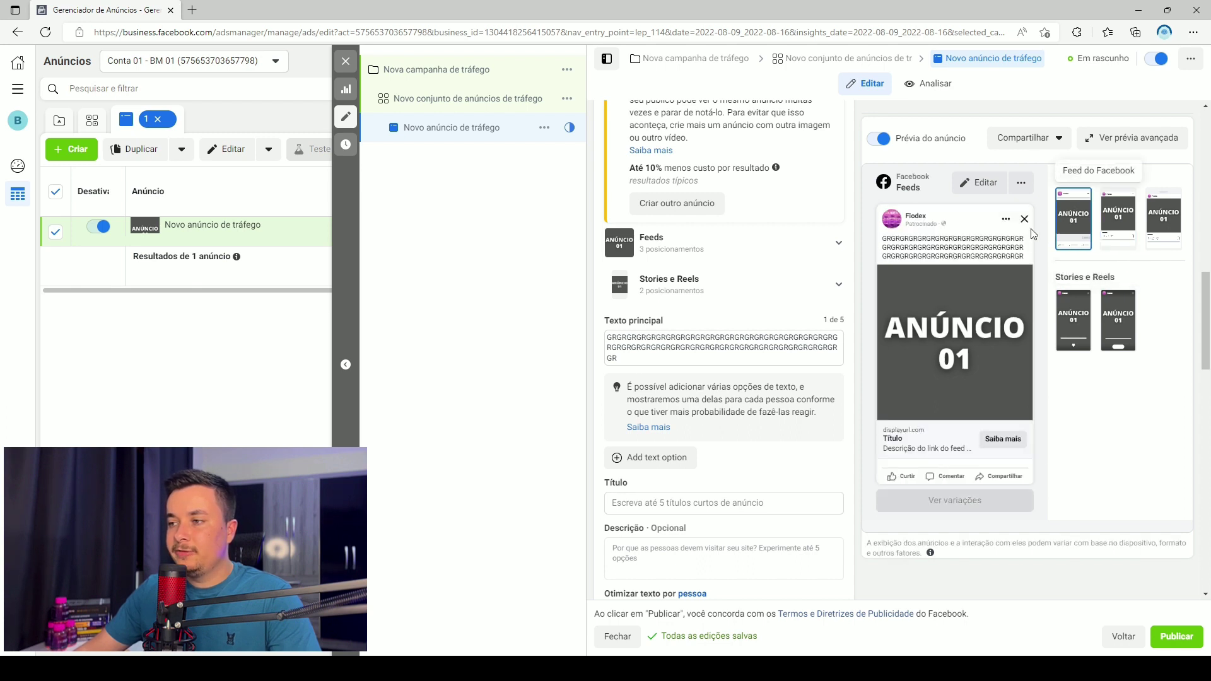
# Set the ad's title to GRGRGRGRGRGRGRGRG and compare its display in the Instagram and Facebook feed previews
pyautogui.scroll(-1, 642, 484)
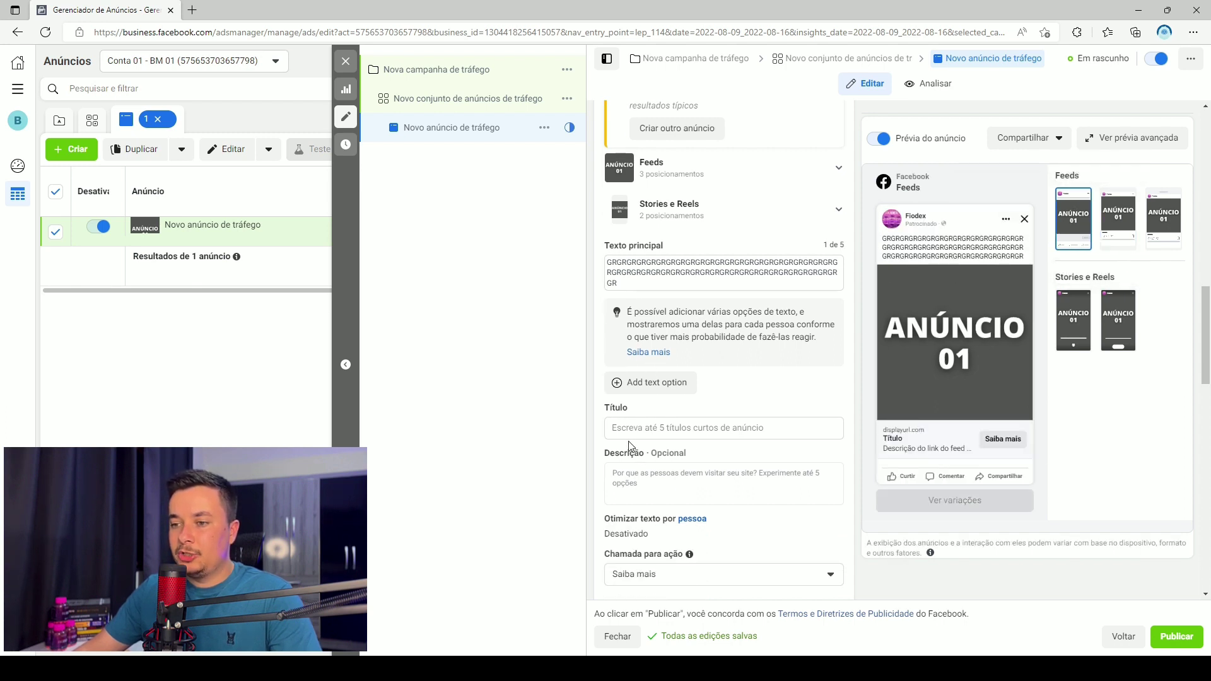
pyautogui.click(669, 427)
pyautogui.write('GRG')
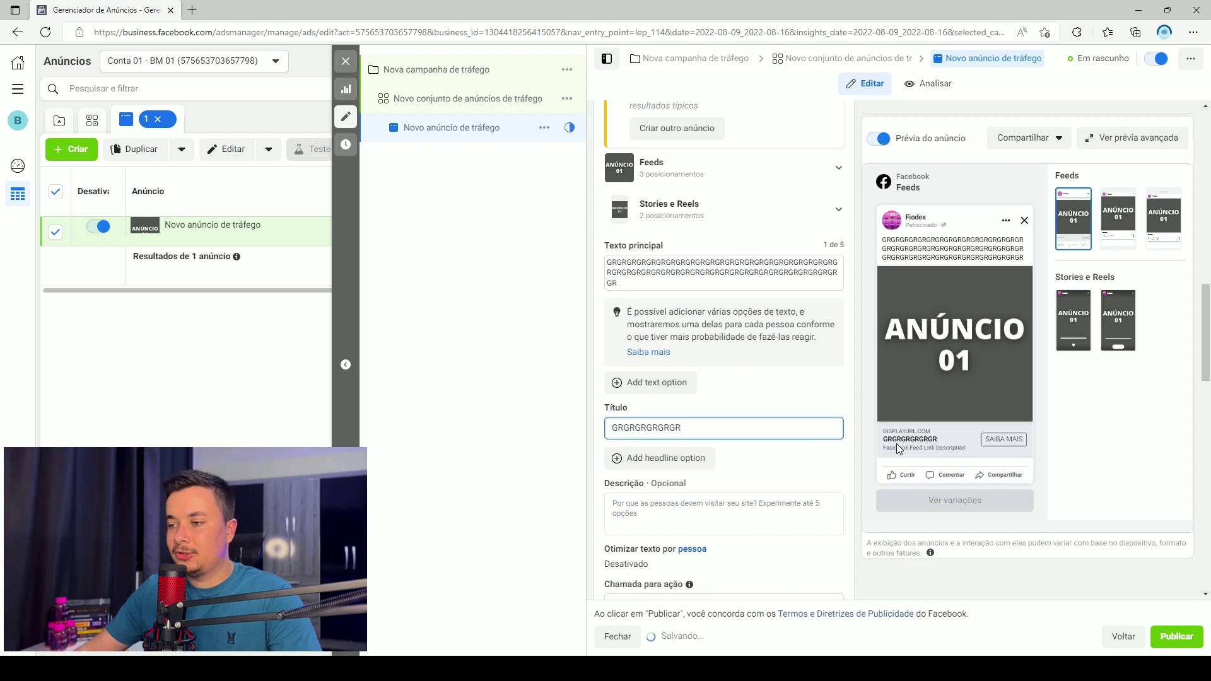
pyautogui.write('RGRGRGRGR')
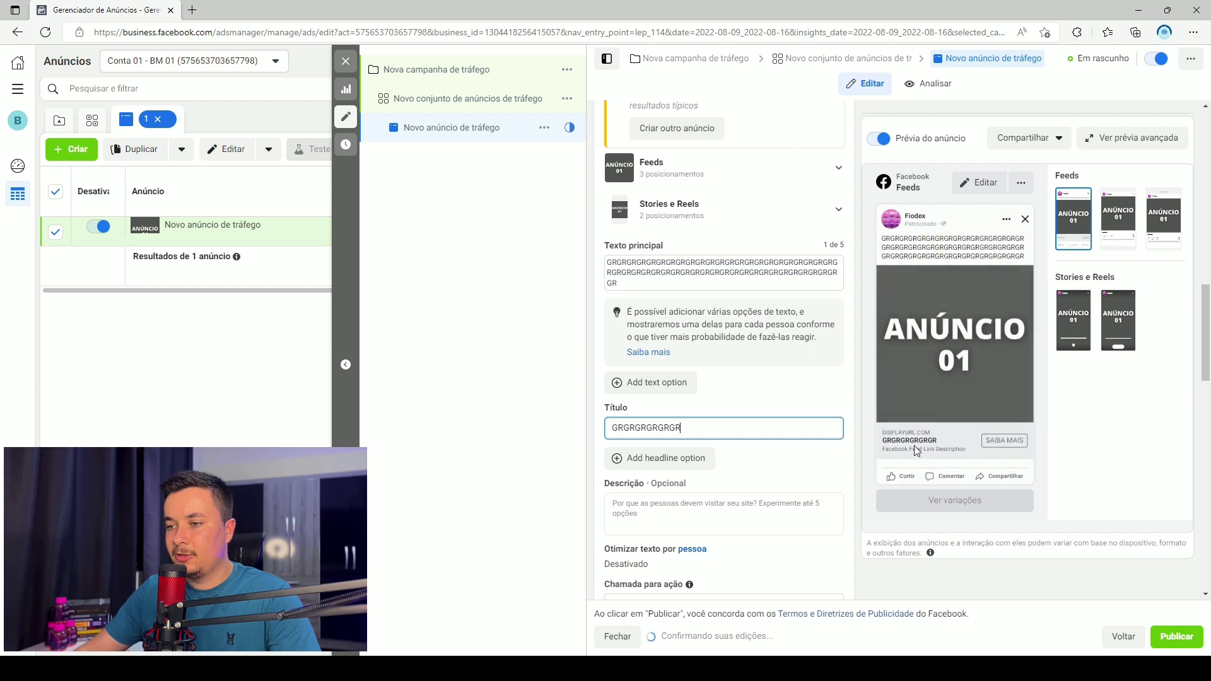
pyautogui.write('GRGRG')
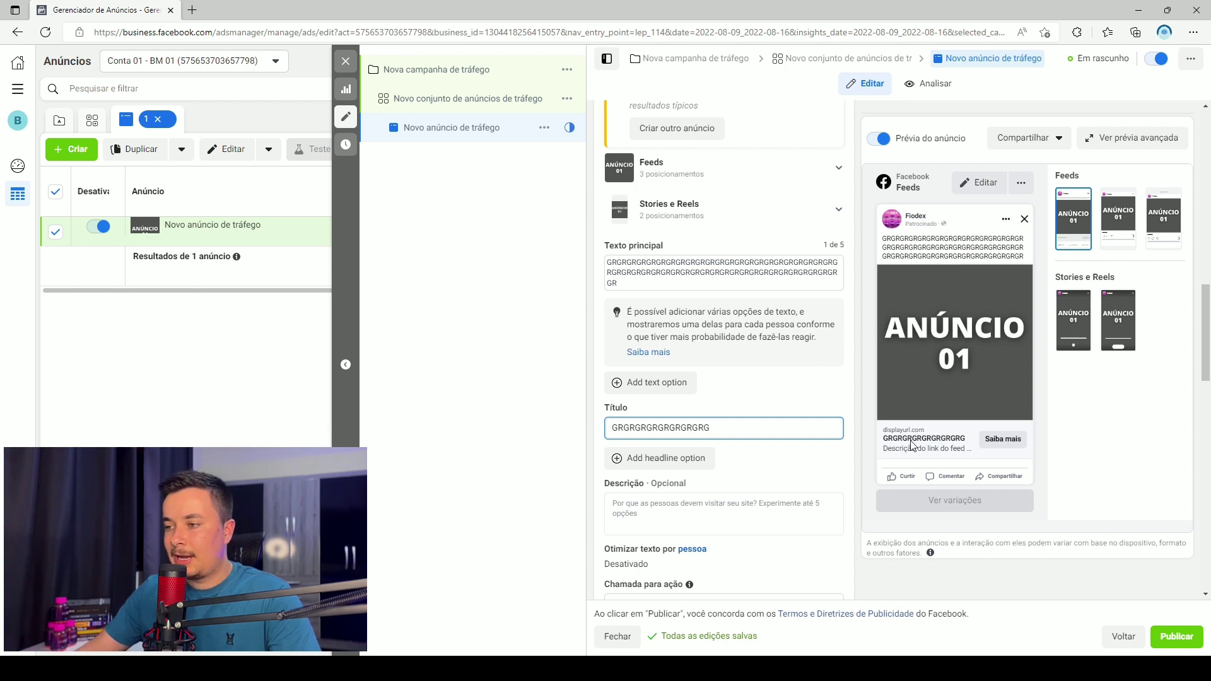
pyautogui.click(1119, 218)
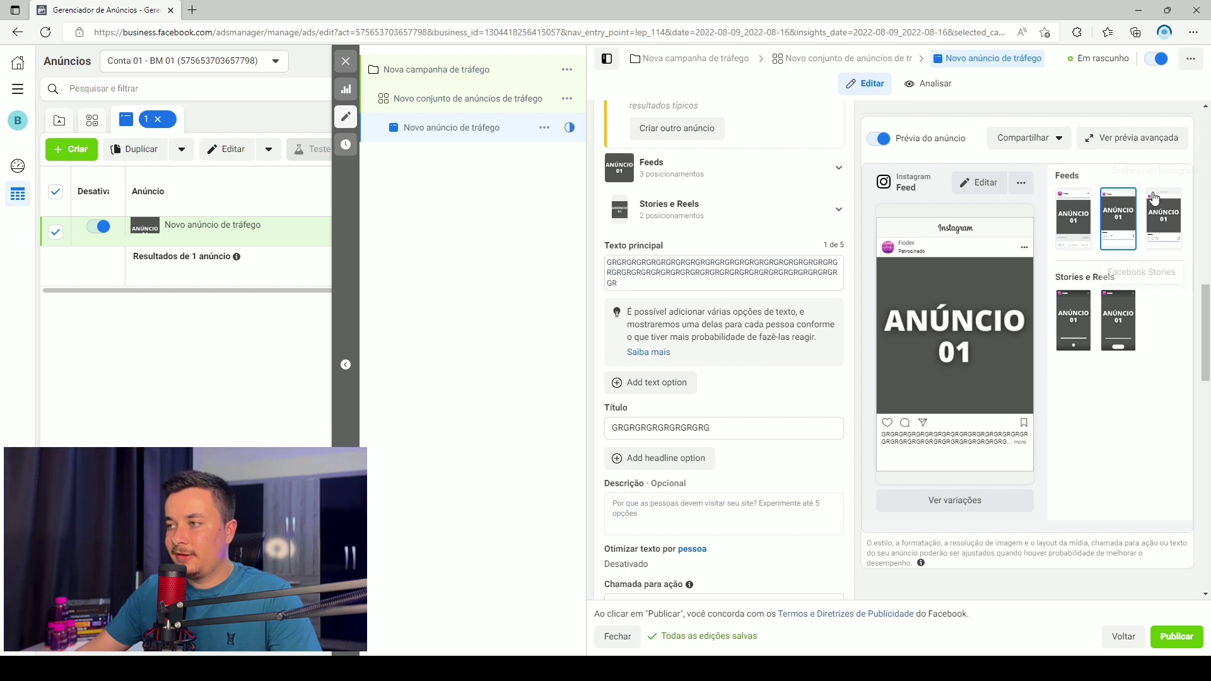
pyautogui.click(1073, 218)
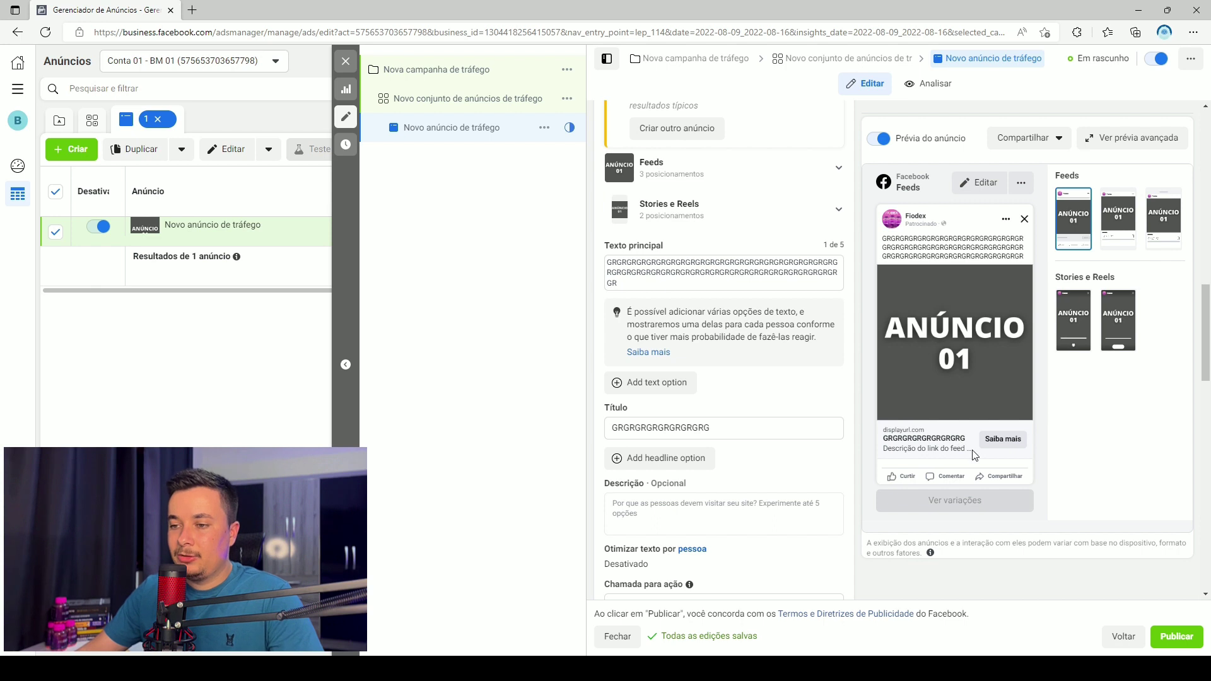
# Set the ad's optional description to RGRGRGRG
pyautogui.moveTo(670, 477)
pyautogui.scroll(-1, 670, 477)
pyautogui.click(640, 435)
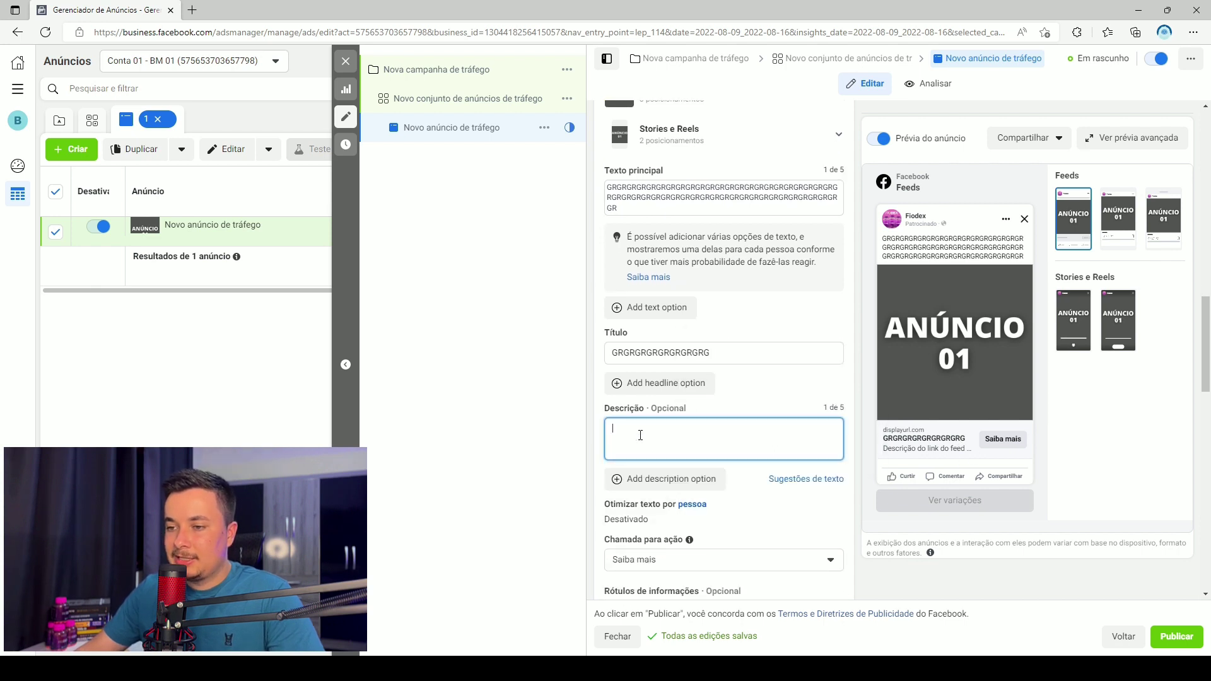
pyautogui.write('RGRGRGRG')
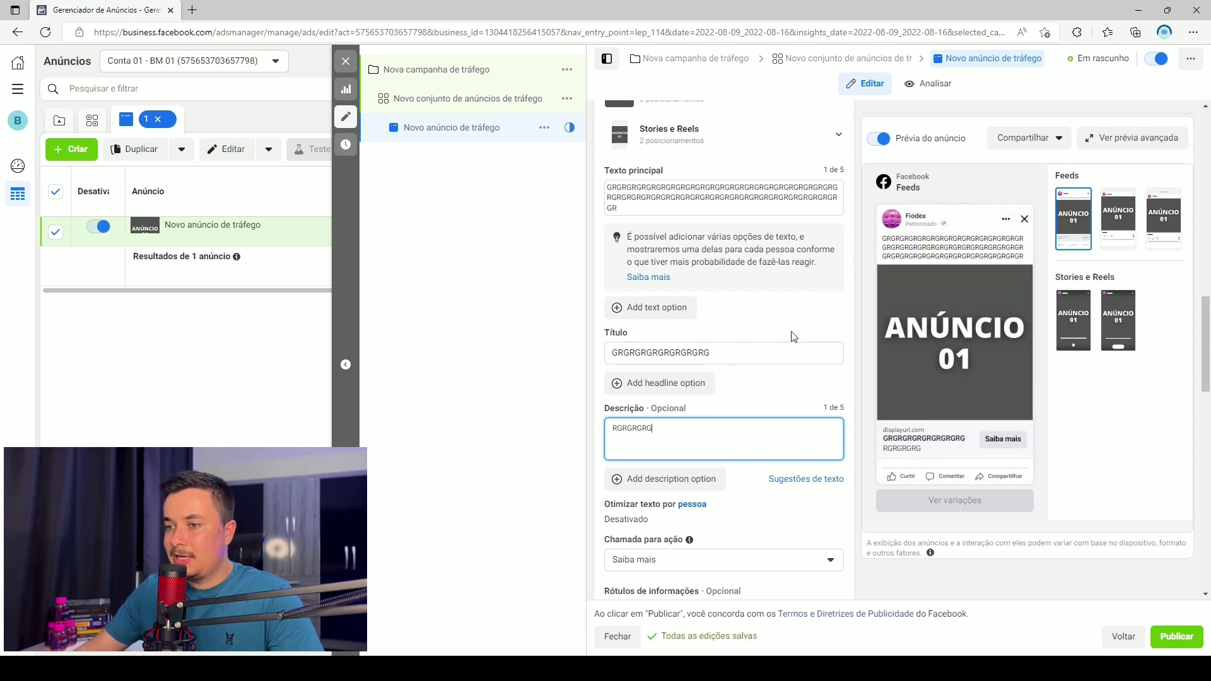
# Extend the ad's title with more repeated RG placeholder letters so it fills two lines in the Facebook feed preview
pyautogui.click(738, 353)
pyautogui.doubleClick(738, 353)
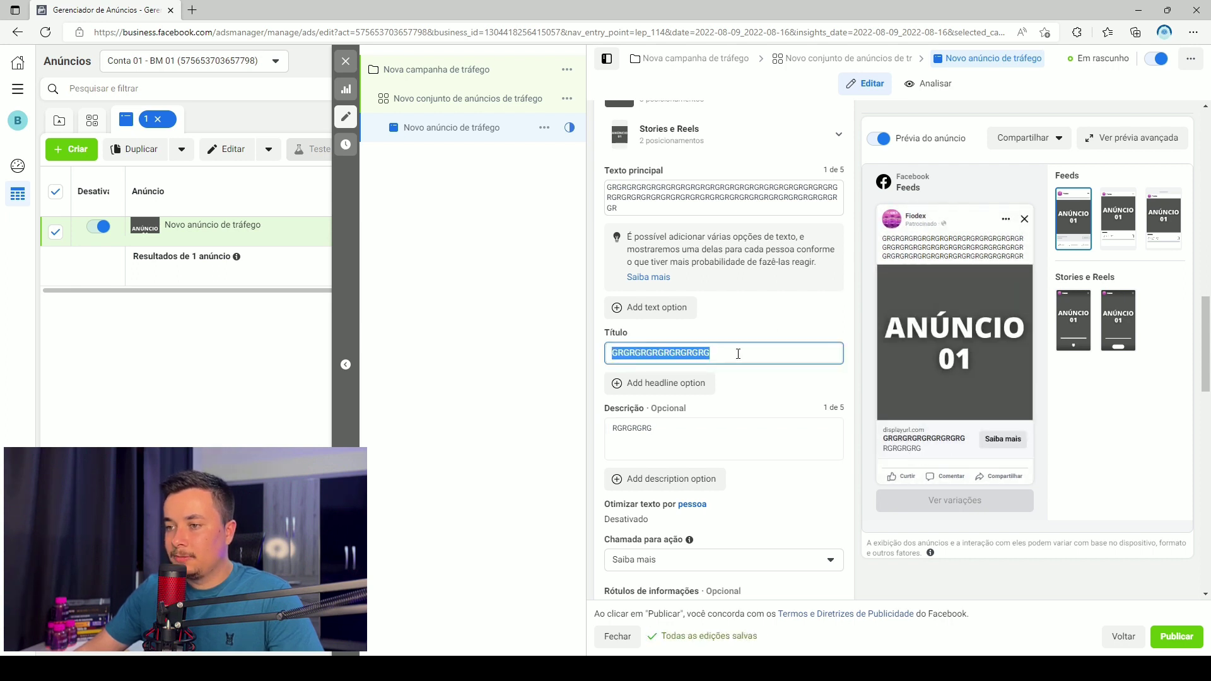
pyautogui.click(693, 434)
pyautogui.moveTo(658, 408); pyautogui.dragTo(692, 387)
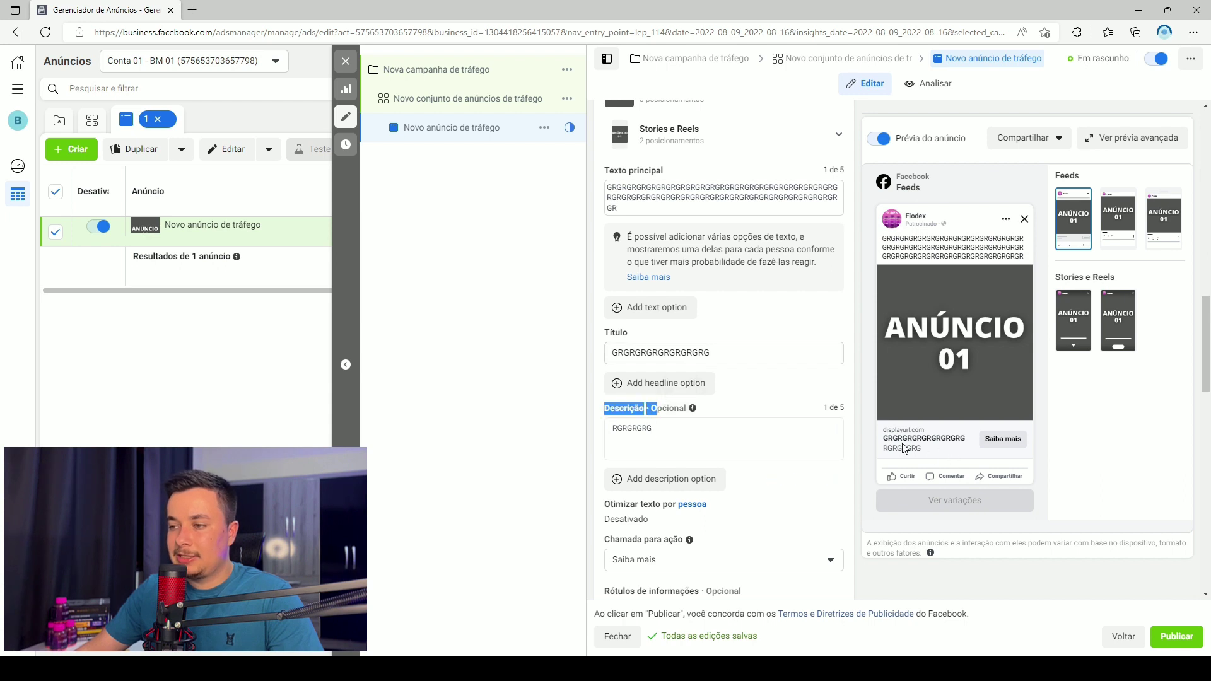
pyautogui.click(737, 352)
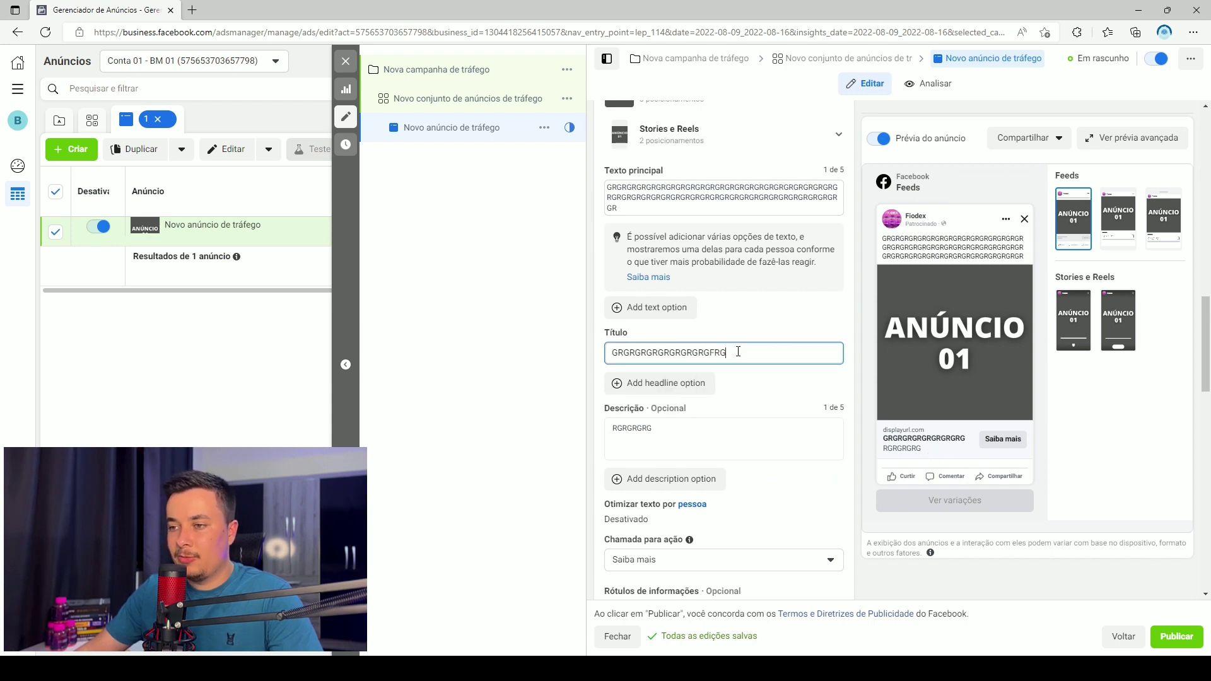
pyautogui.write('RGRGRGRGRGRGRG')
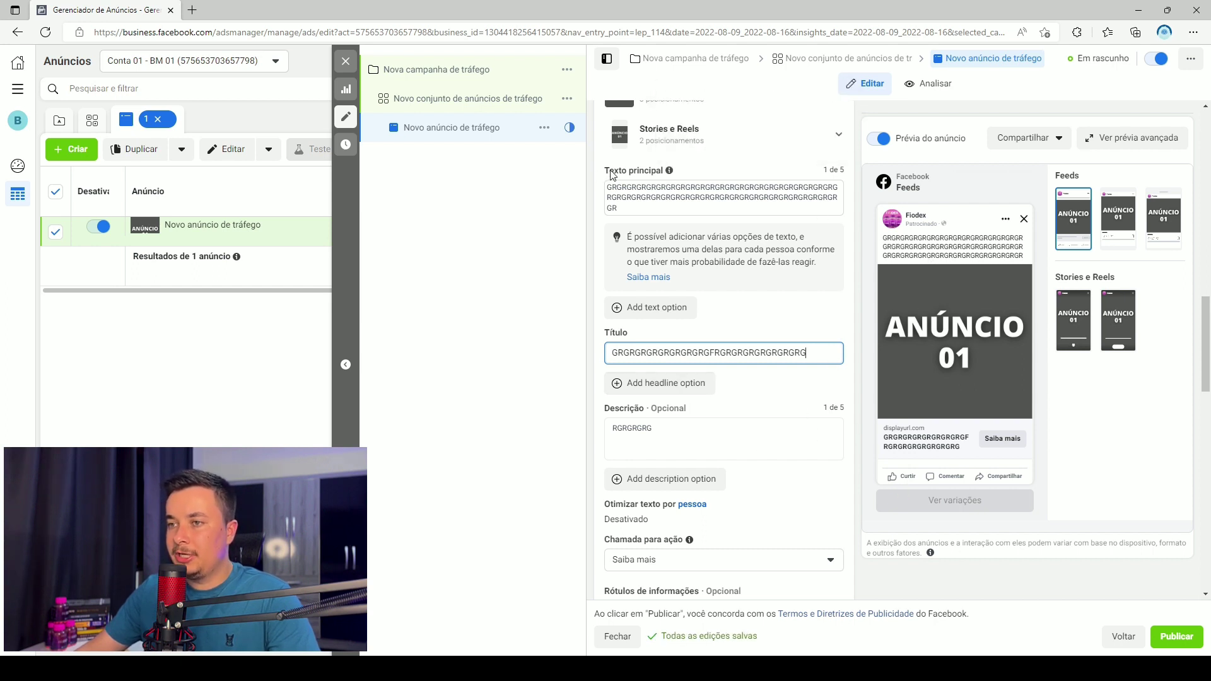
pyautogui.moveTo(953, 265)
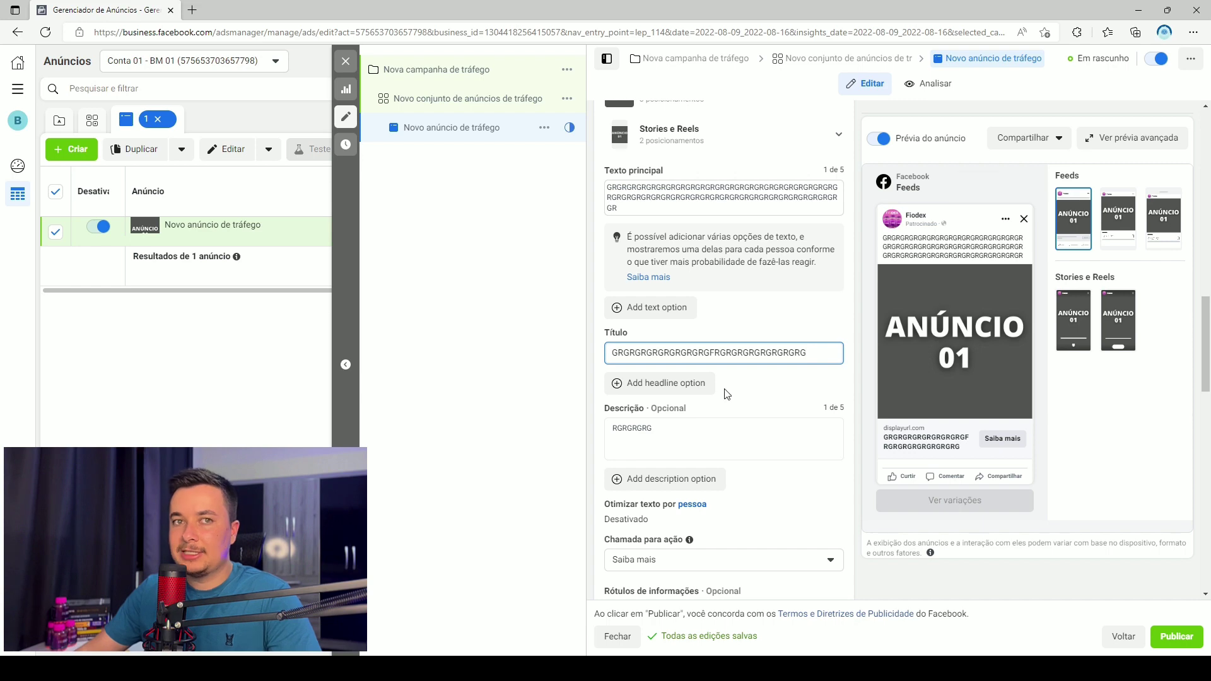
# Set the ad's website destination URL to fiodexoficial.com.br/braip
pyautogui.scroll(-8, 763, 484)
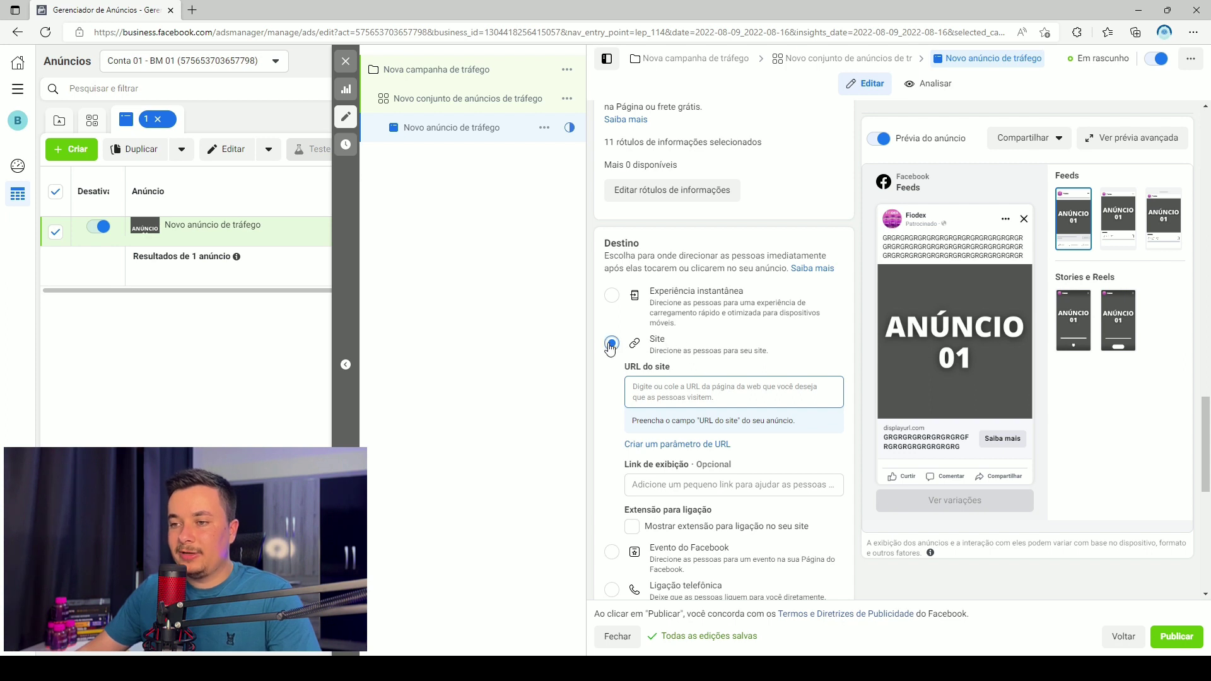
pyautogui.click(667, 396)
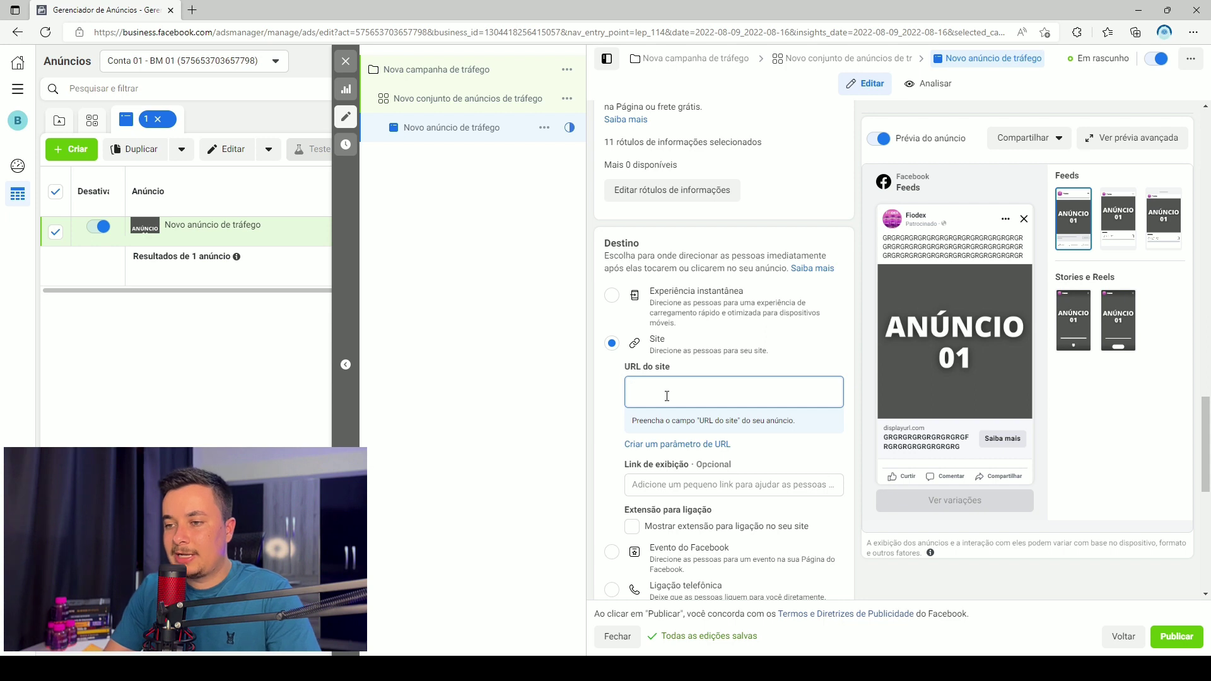
pyautogui.write('F')
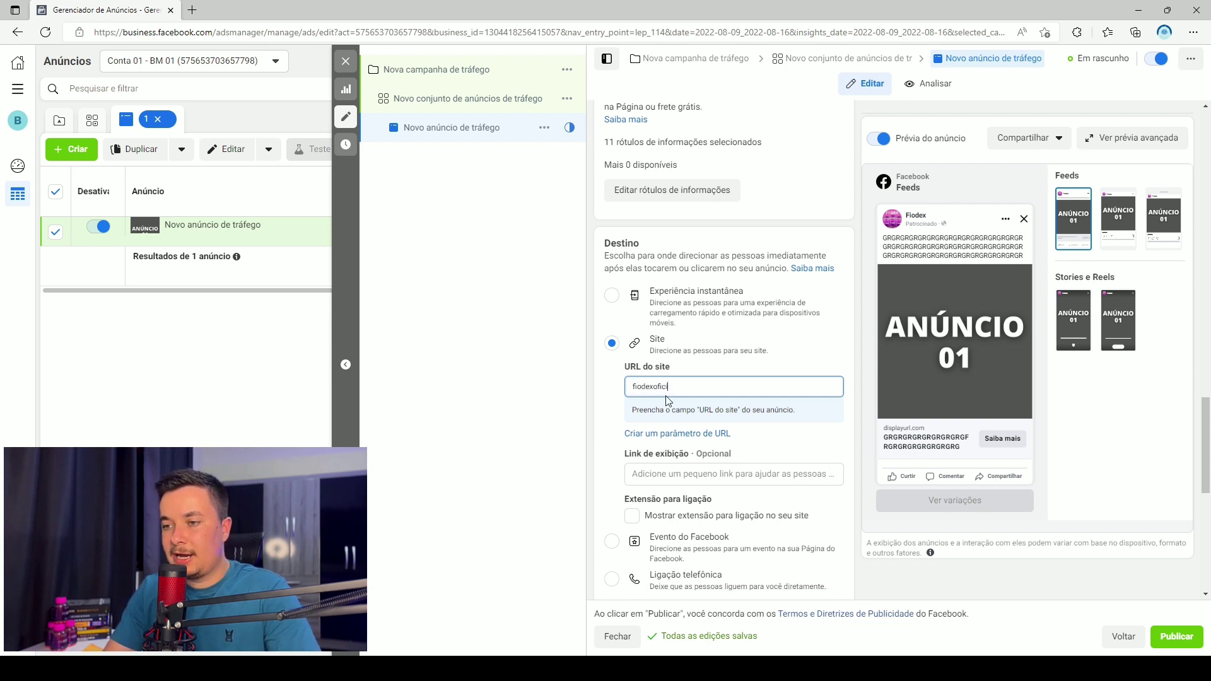
pyautogui.write('iodexoficial.com')
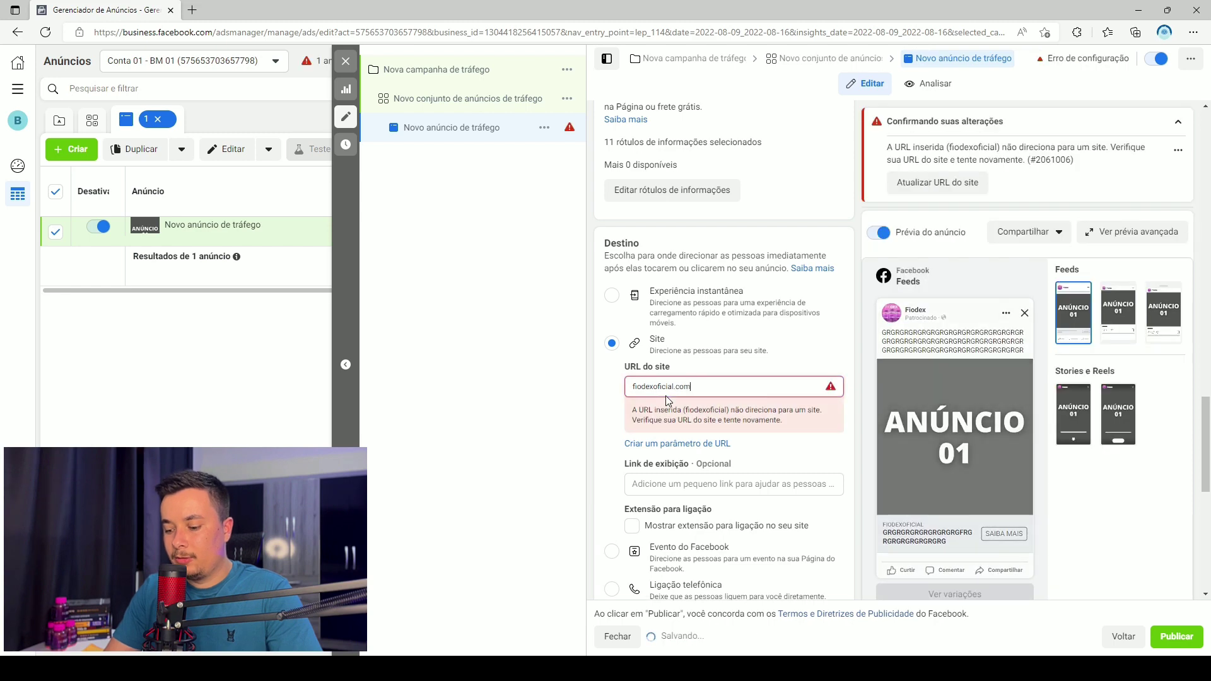
pyautogui.write('.br/braip')
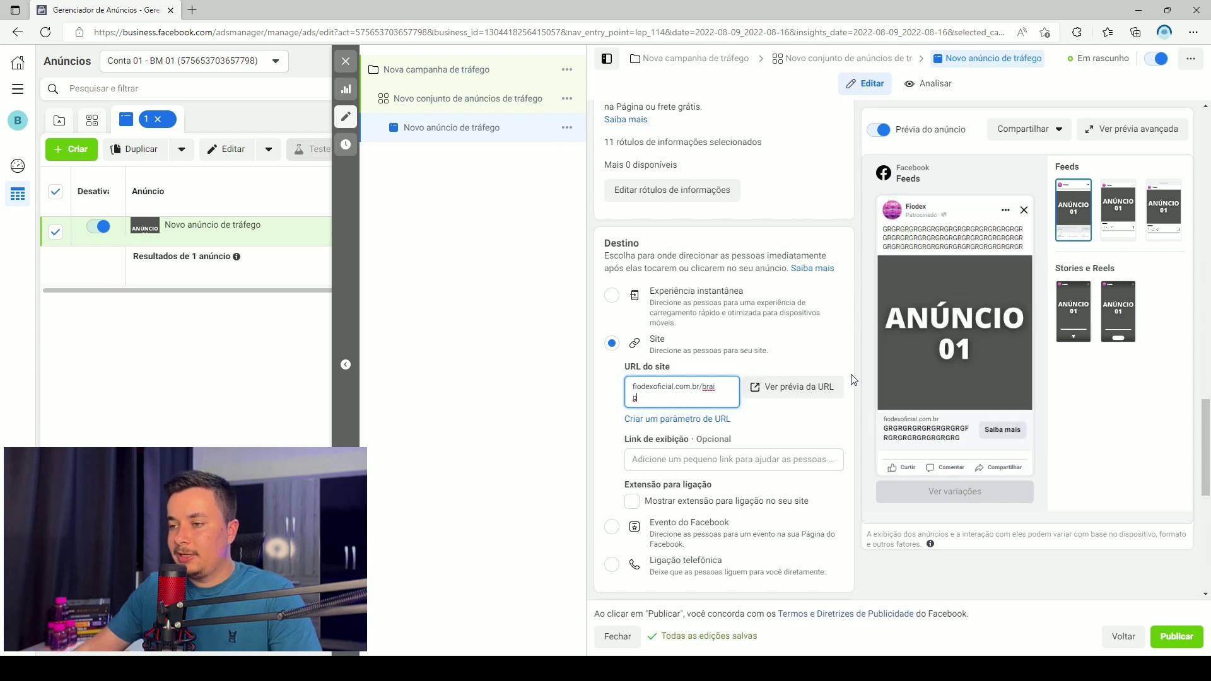
# Preview the ad's destination page in the browser and check the address entered as the website URL
pyautogui.click(819, 394)
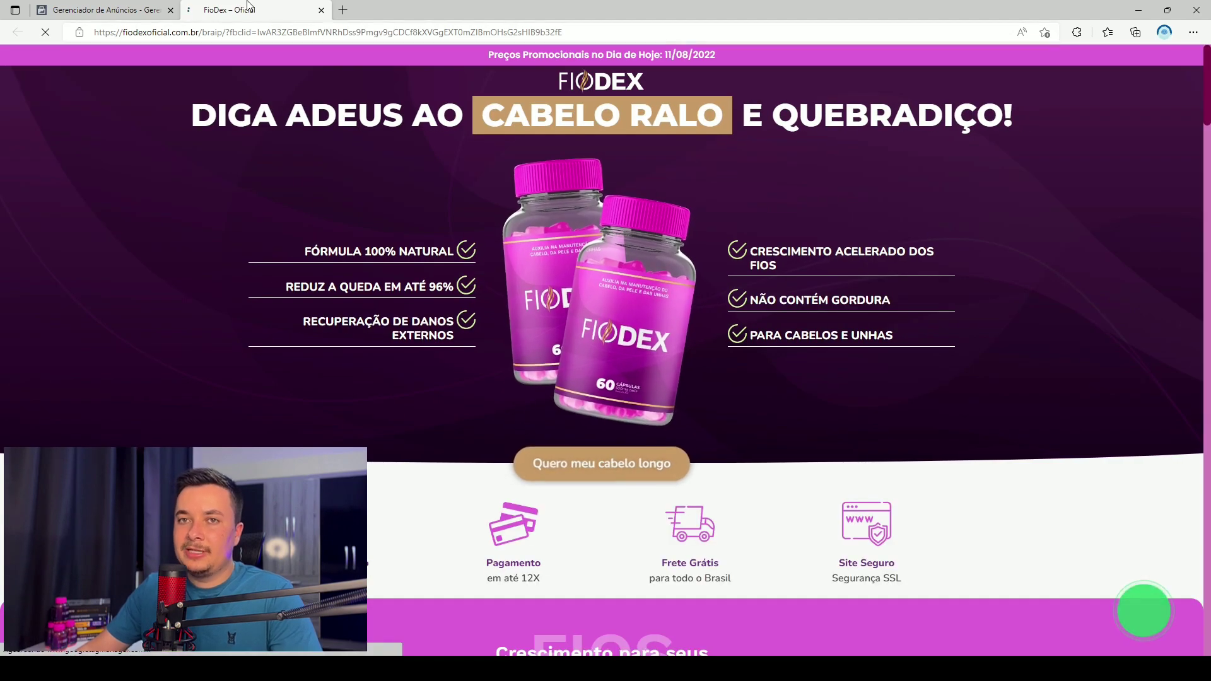
pyautogui.click(104, 10)
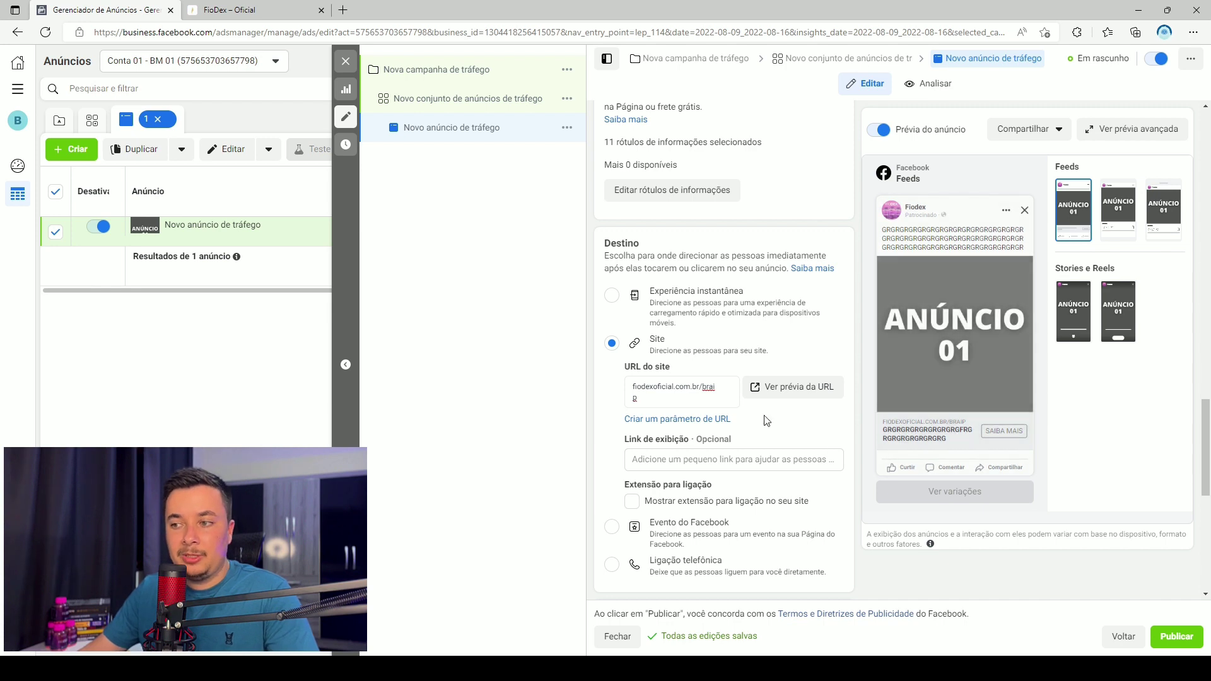
pyautogui.click(677, 390)
pyautogui.tripleClick(677, 391)
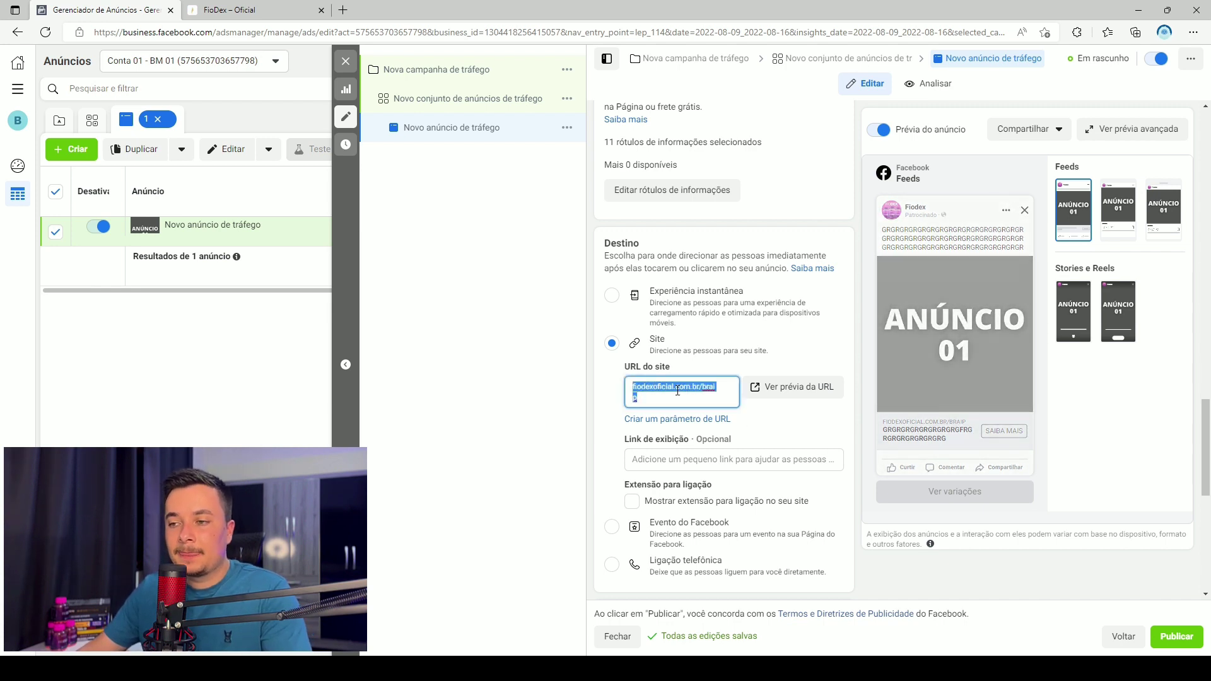
pyautogui.click(678, 390)
pyautogui.tripleClick(677, 390)
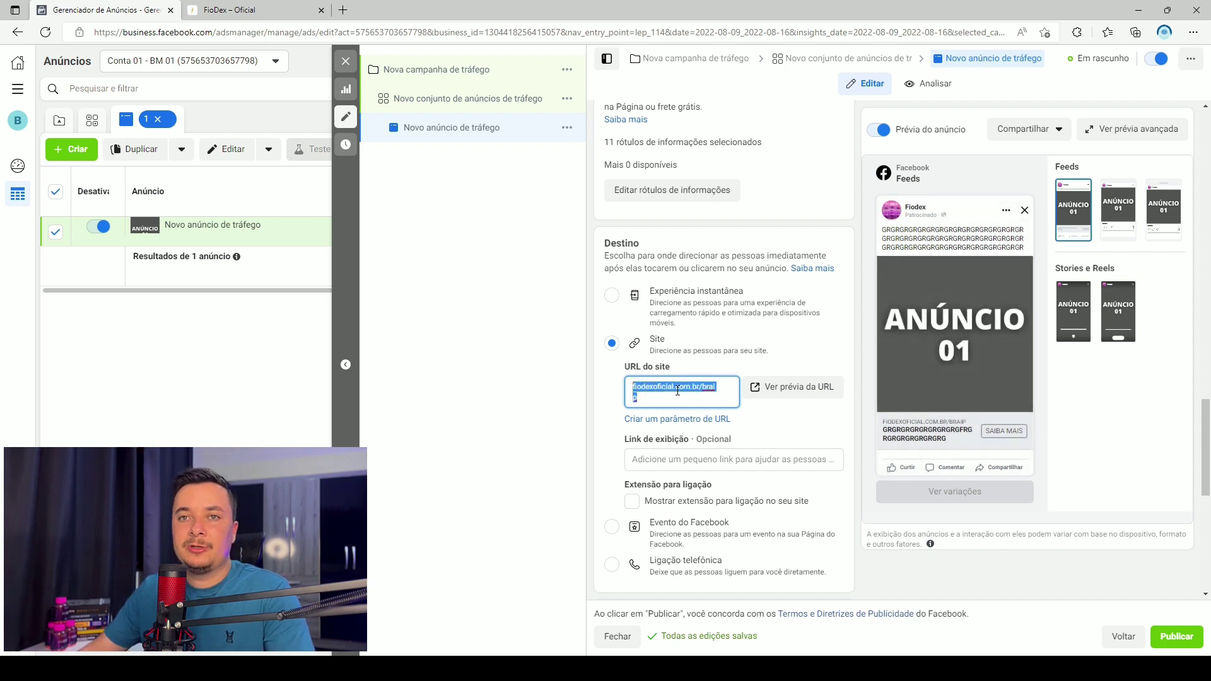
pyautogui.click(677, 390)
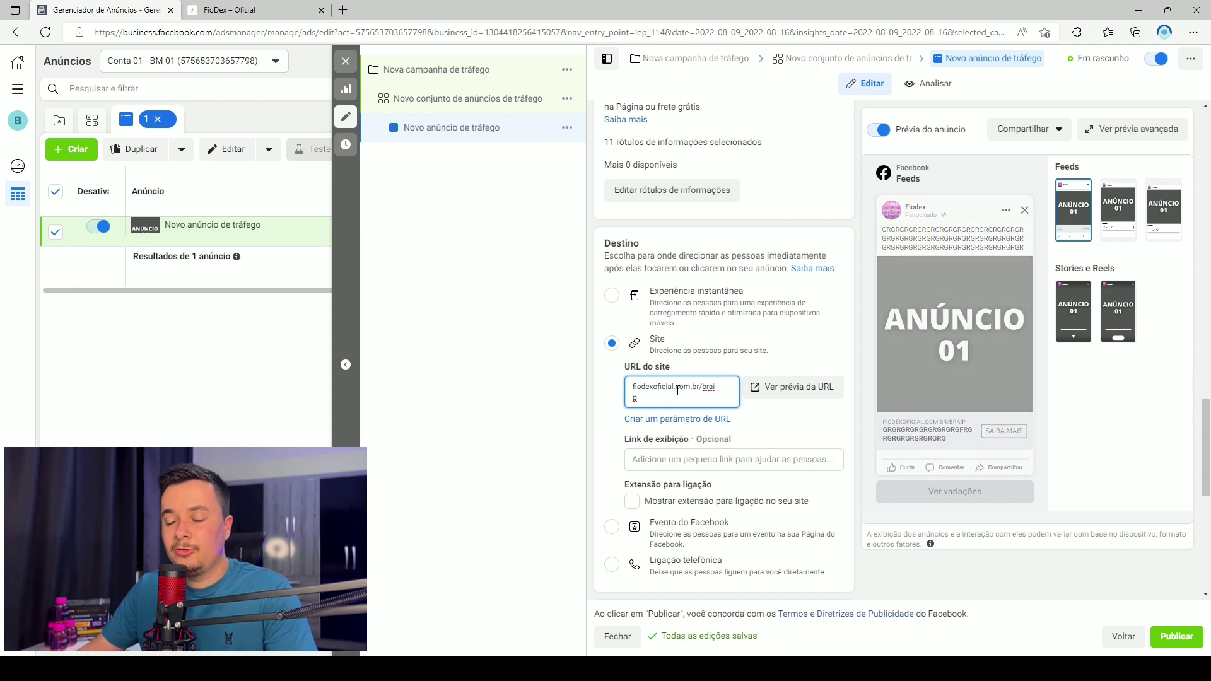
pyautogui.doubleClick(678, 386)
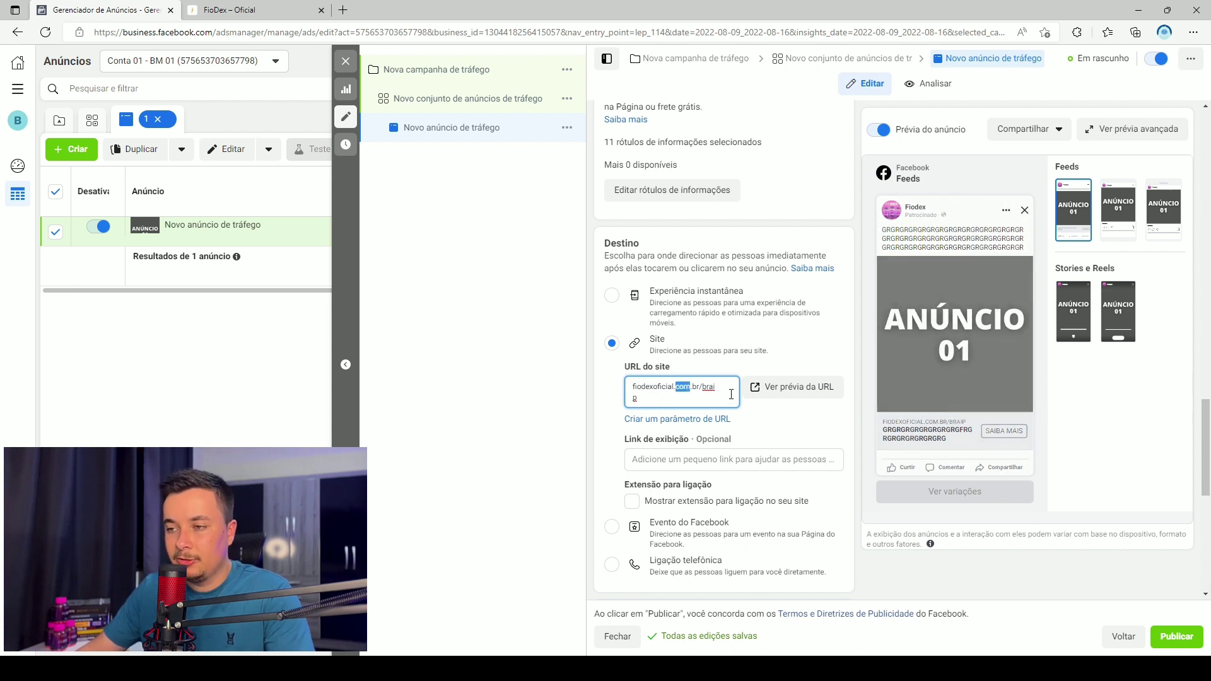
pyautogui.click(751, 389)
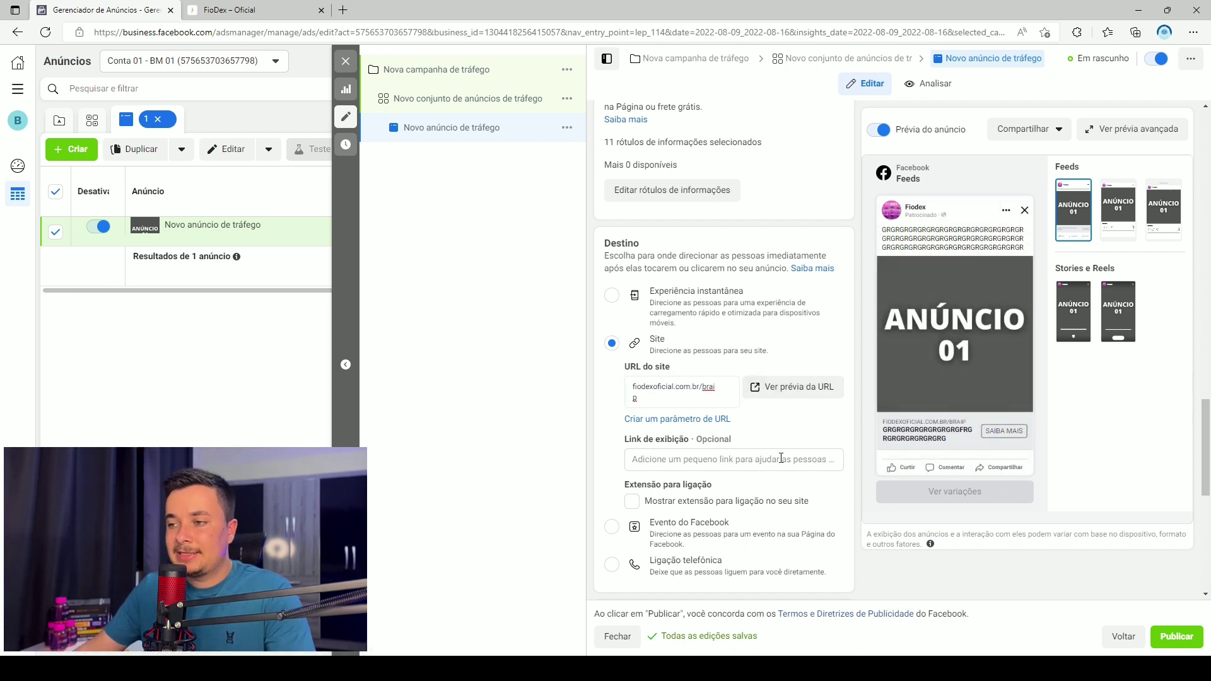
pyautogui.click(792, 394)
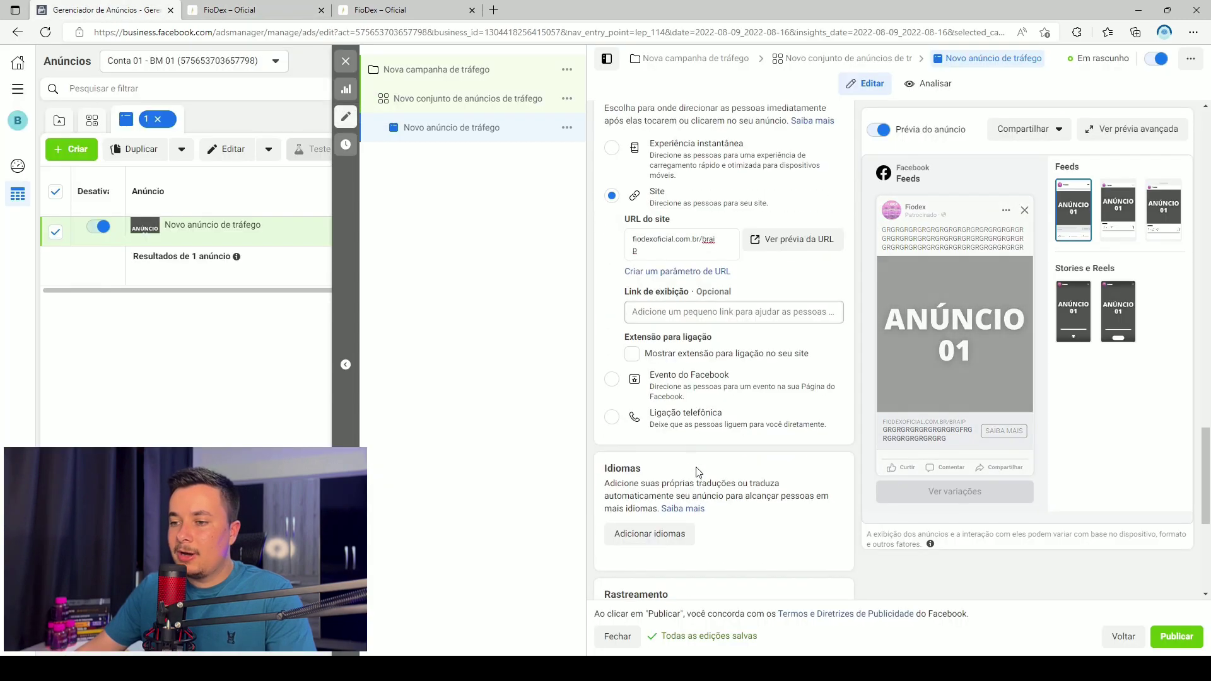
# Review the ad's language and tracking settings, the ad set, and the ad's identity and Facebook feed preview
pyautogui.scroll(-5, 696, 471)
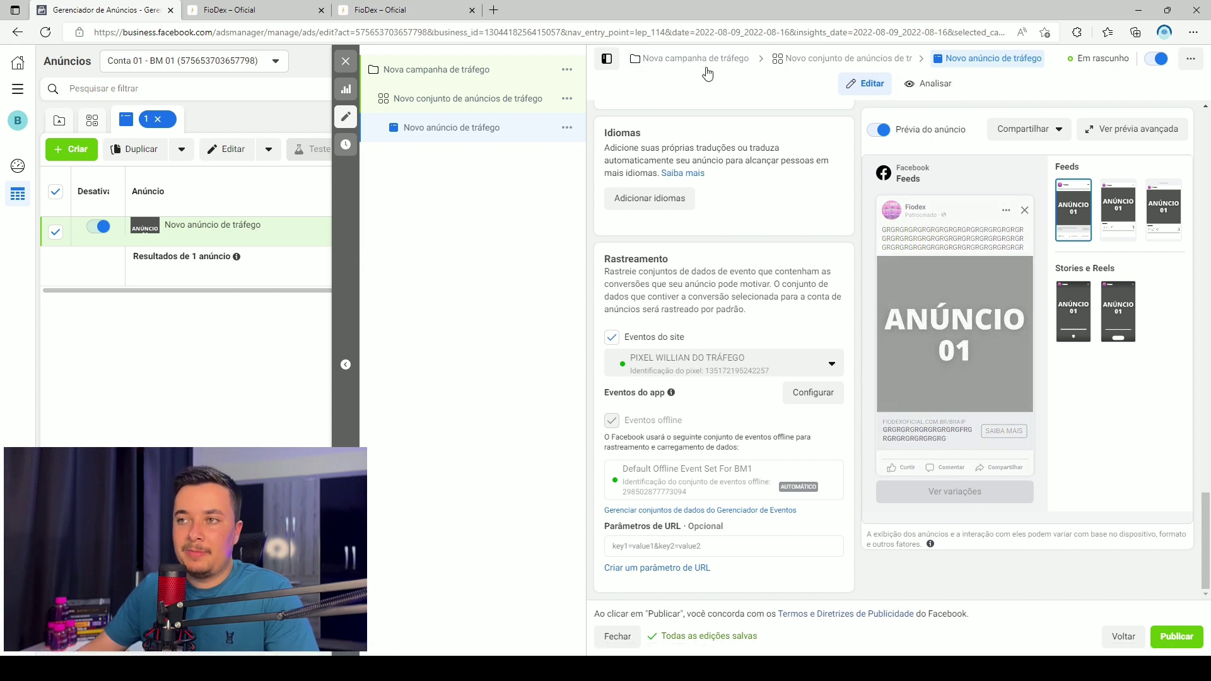
pyautogui.click(864, 59)
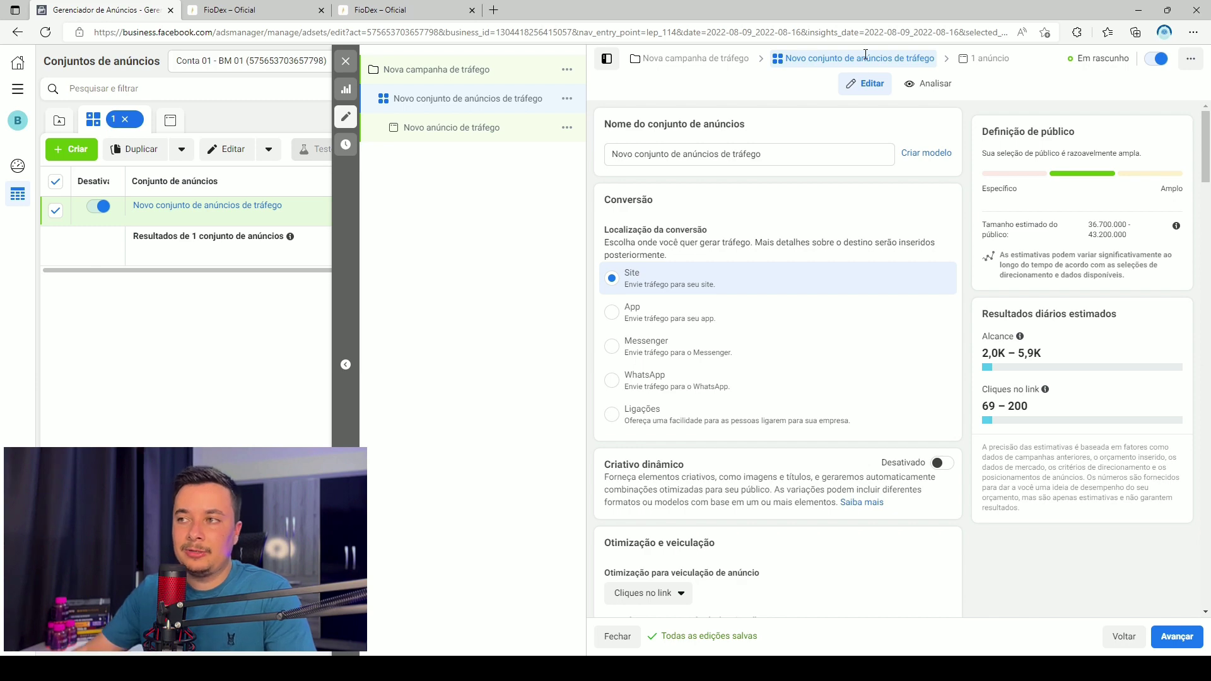
pyautogui.click(987, 58)
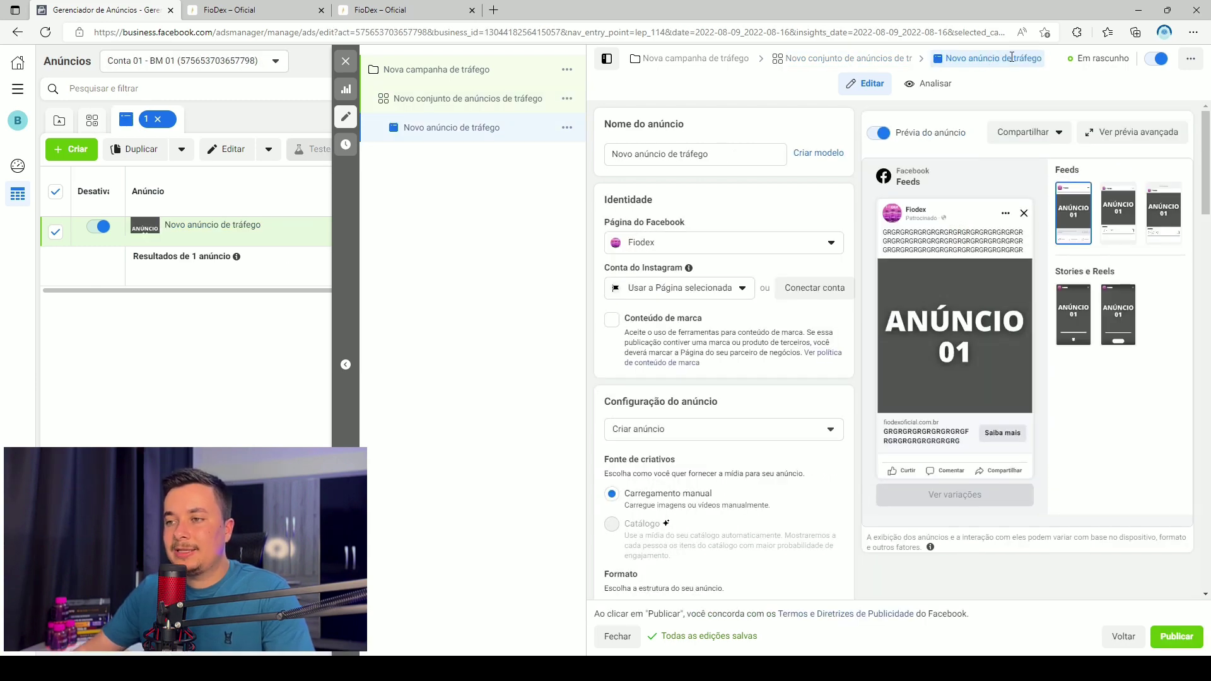
pyautogui.moveTo(883, 252)
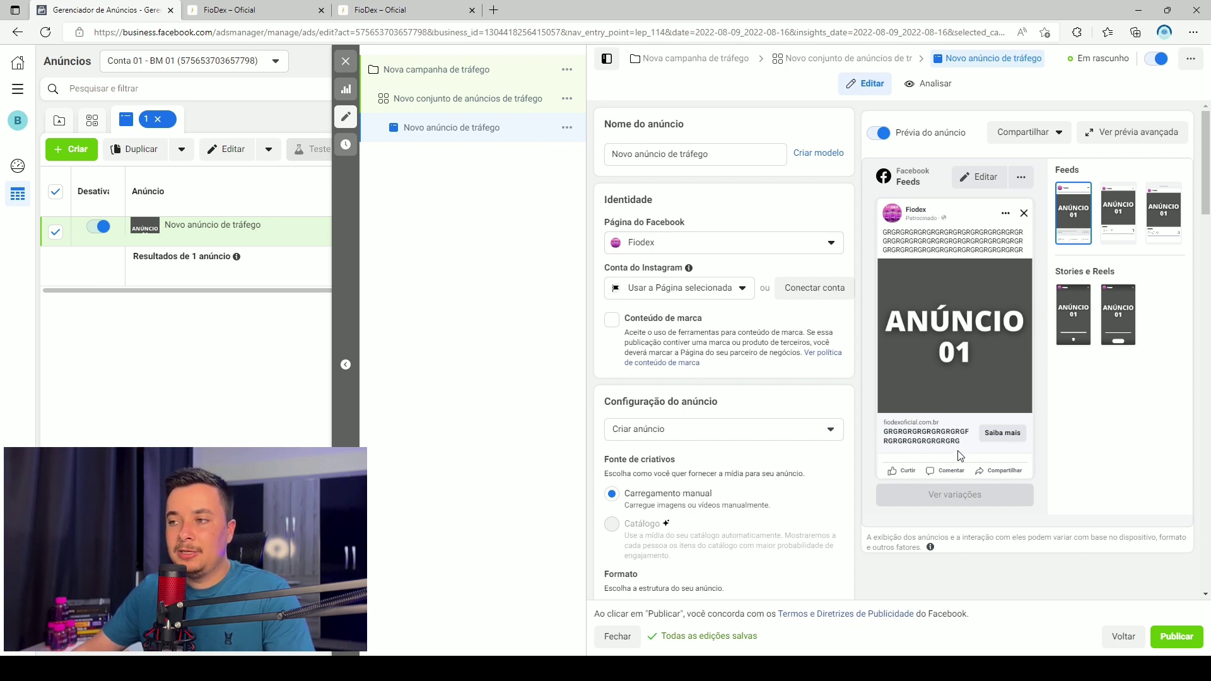
pyautogui.scroll(-1, 952, 454)
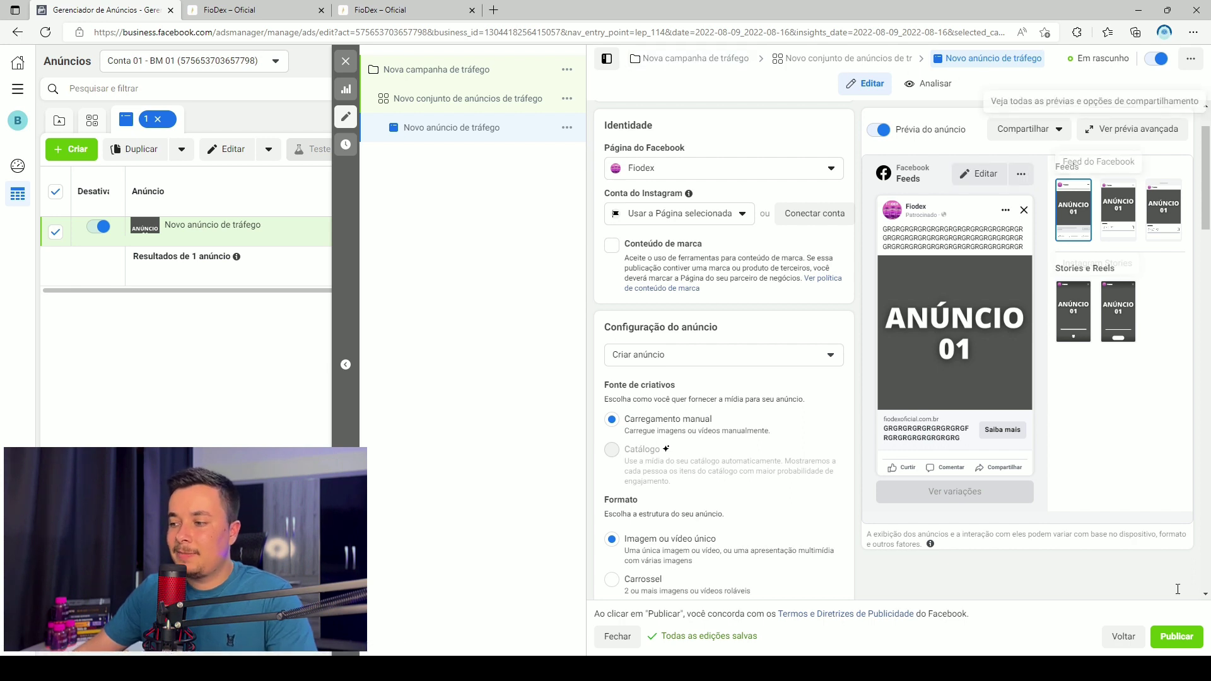
# Publish the traffic campaign with its ad set and ad, and close the editor
pyautogui.click(1188, 643)
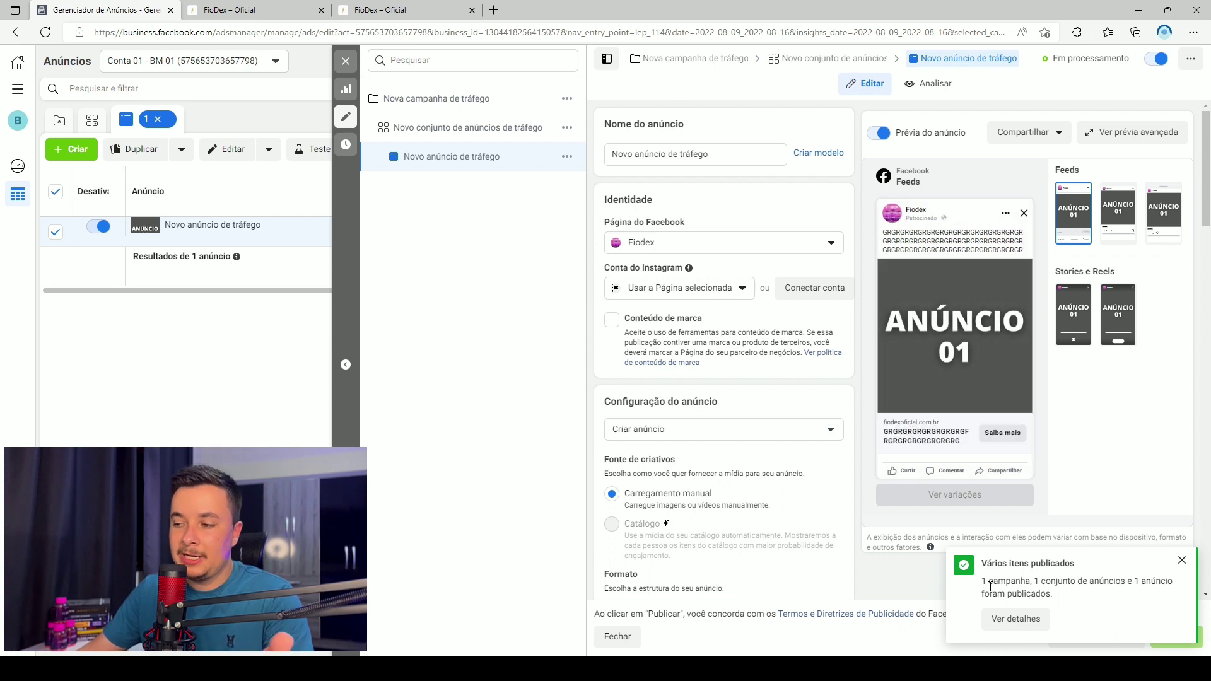
pyautogui.click(1182, 561)
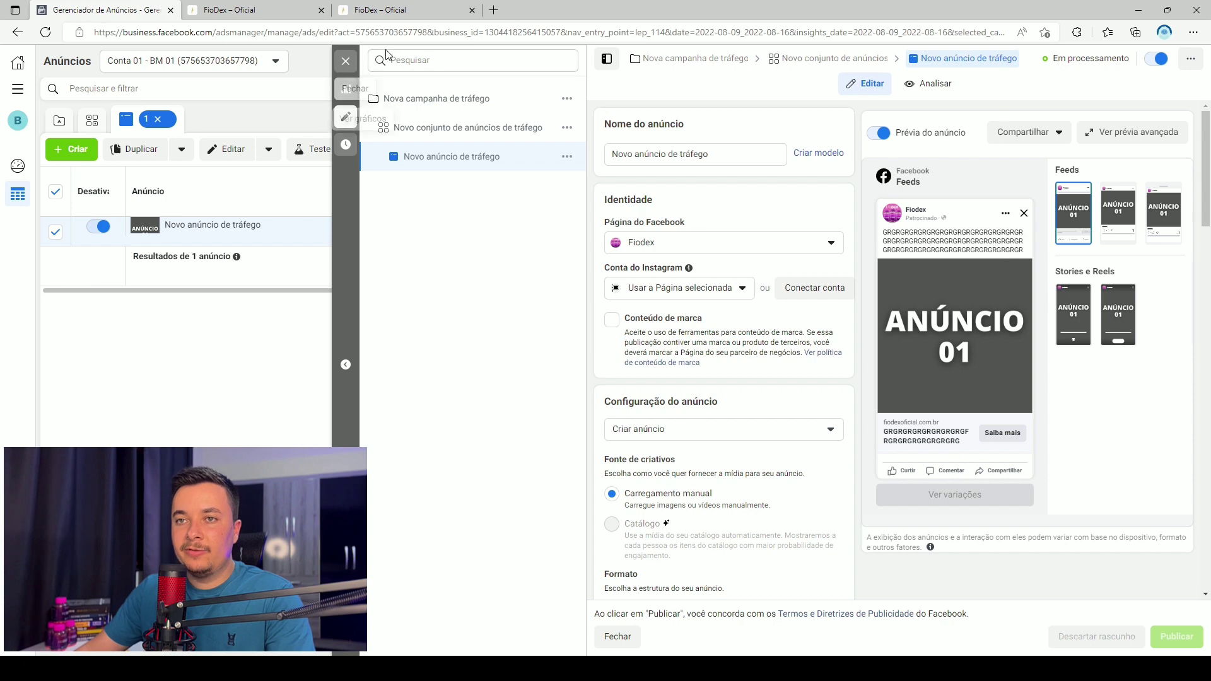
pyautogui.click(346, 61)
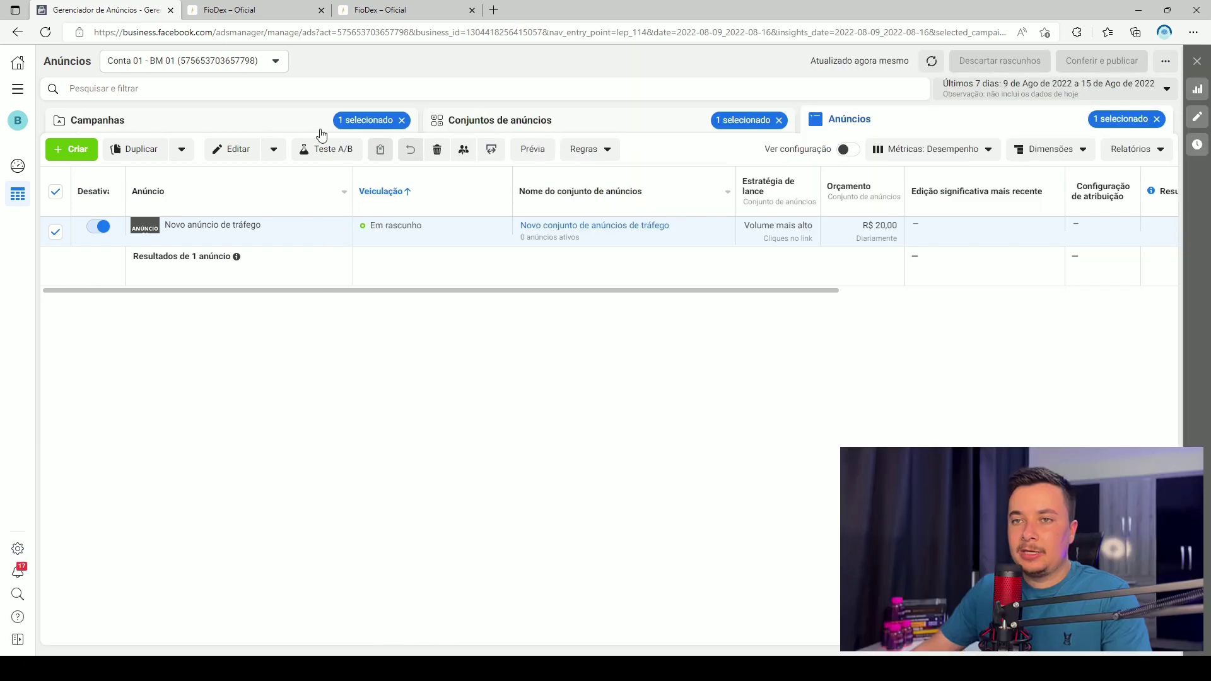
# Check the delivery status of the new traffic campaign, its ad set and its ad at each level
pyautogui.click(131, 121)
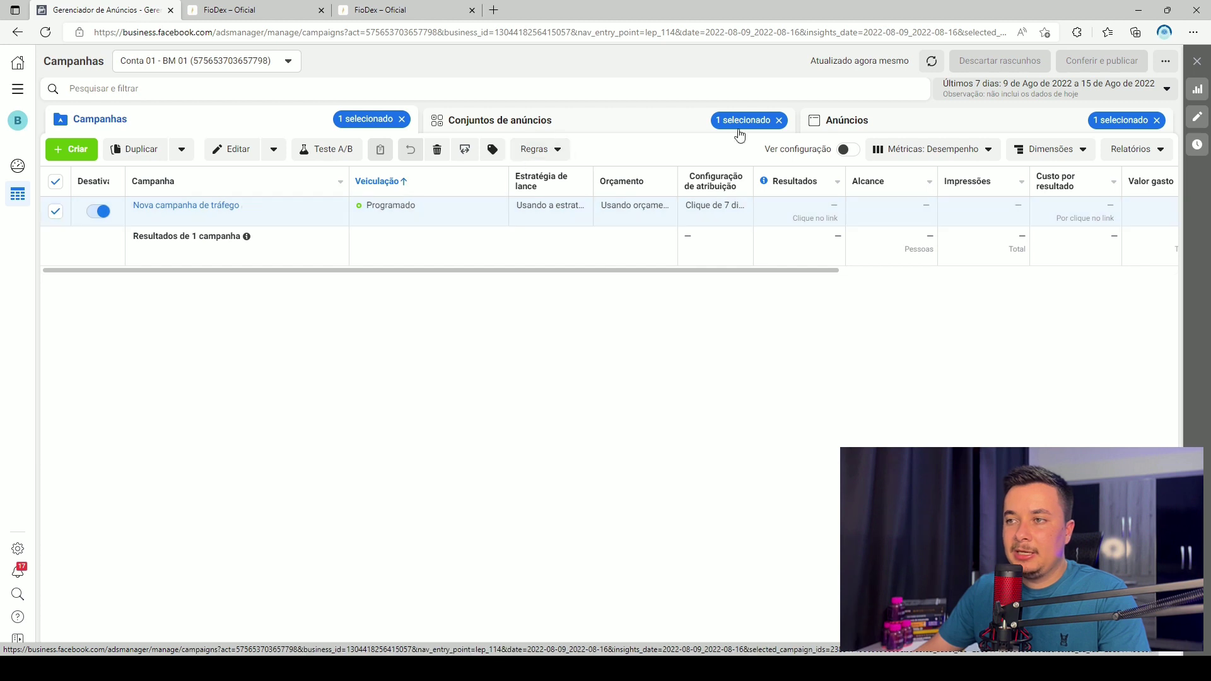
pyautogui.click(844, 123)
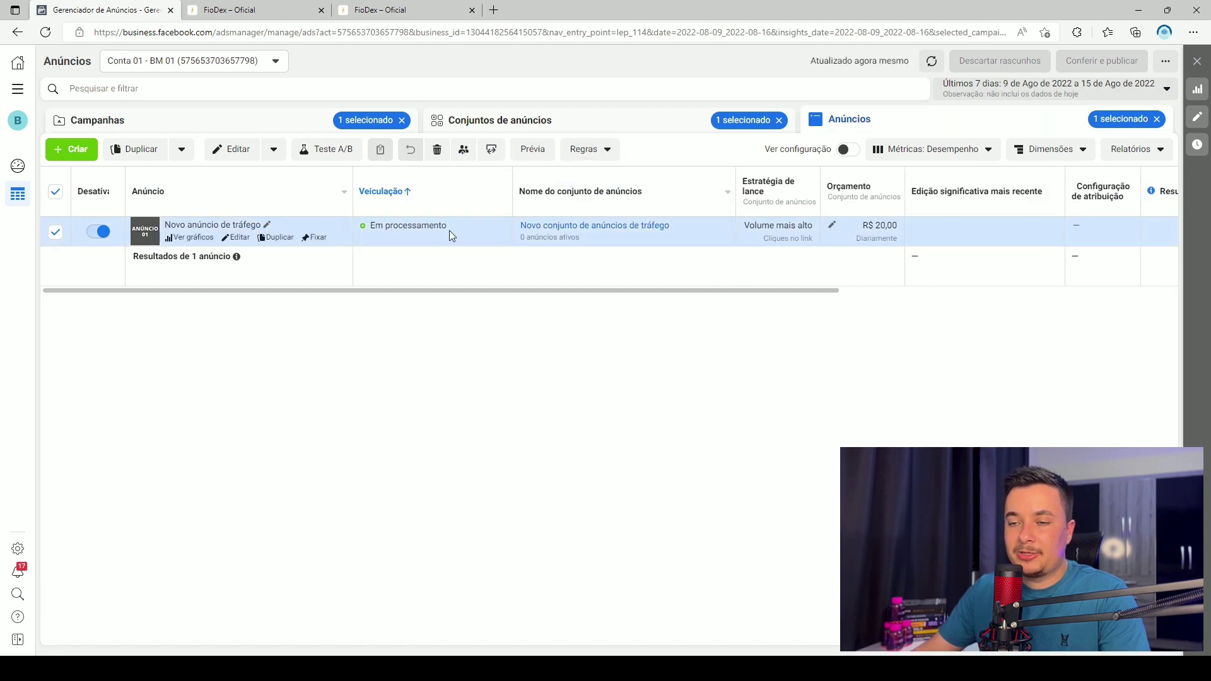
pyautogui.moveTo(424, 230)
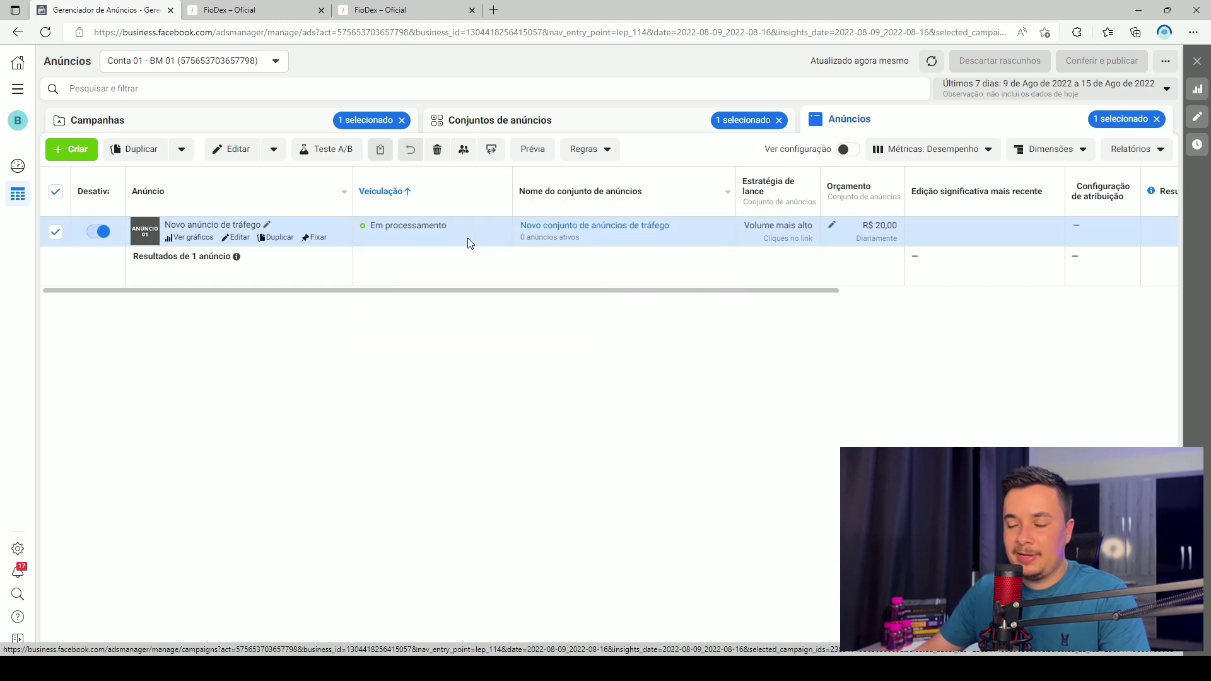
pyautogui.click(609, 126)
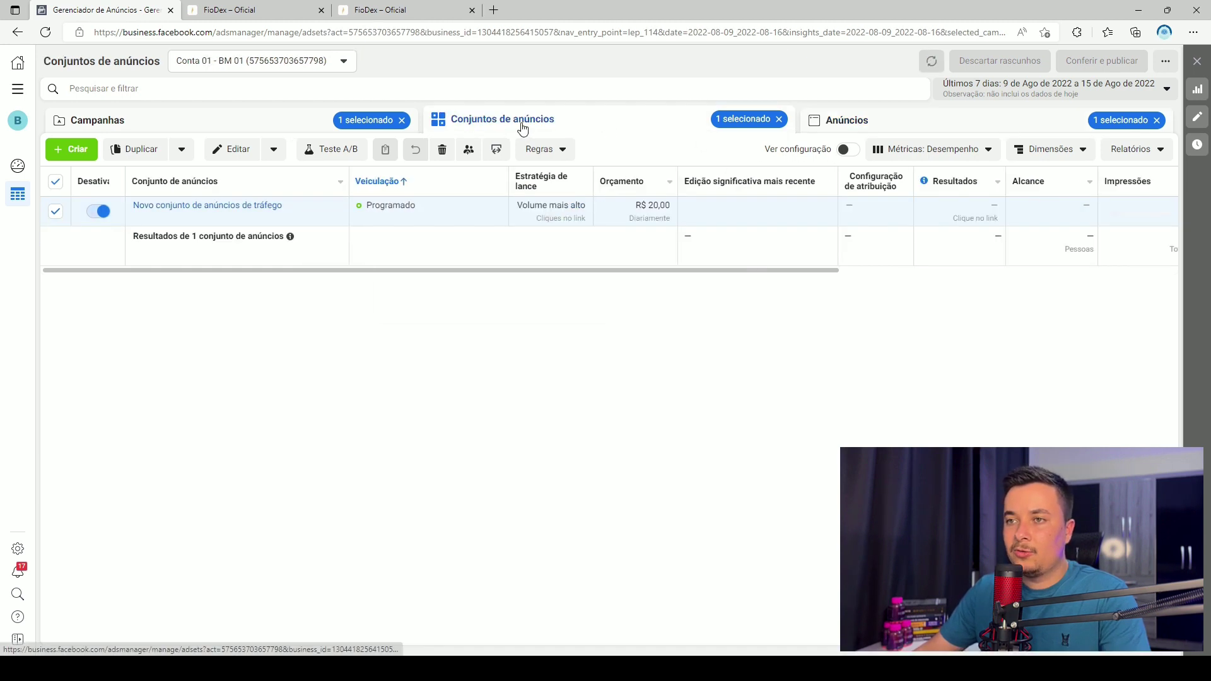
pyautogui.click(251, 120)
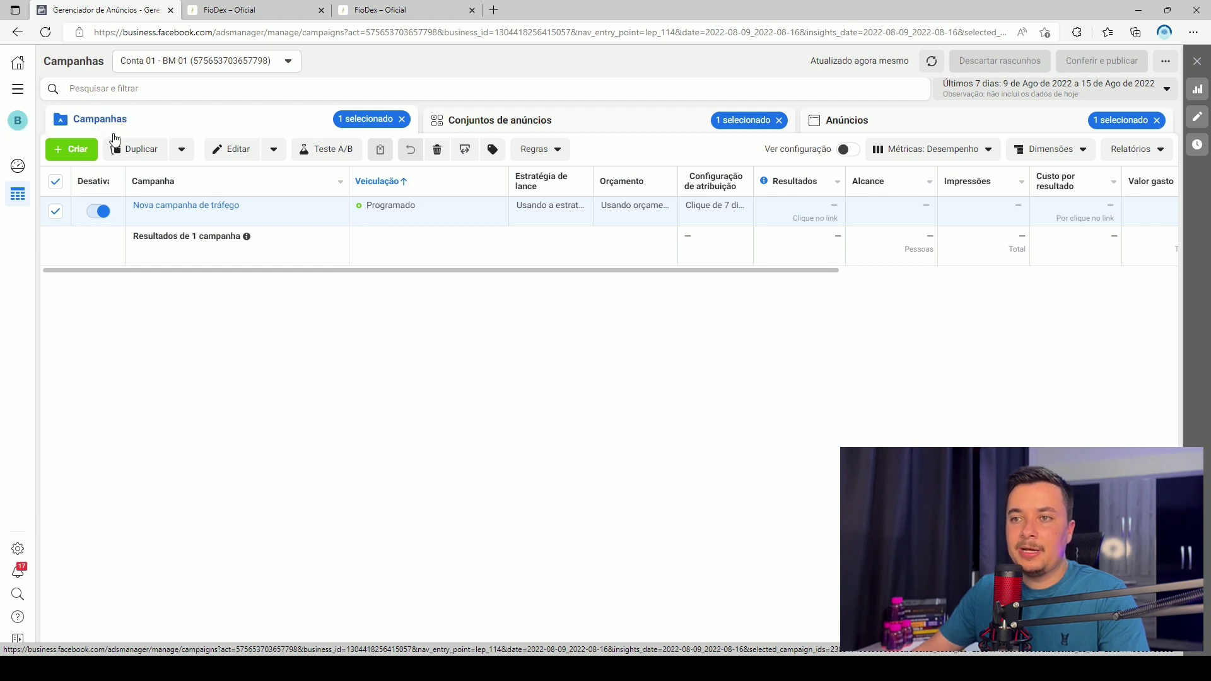
pyautogui.click(523, 121)
pyautogui.click(814, 119)
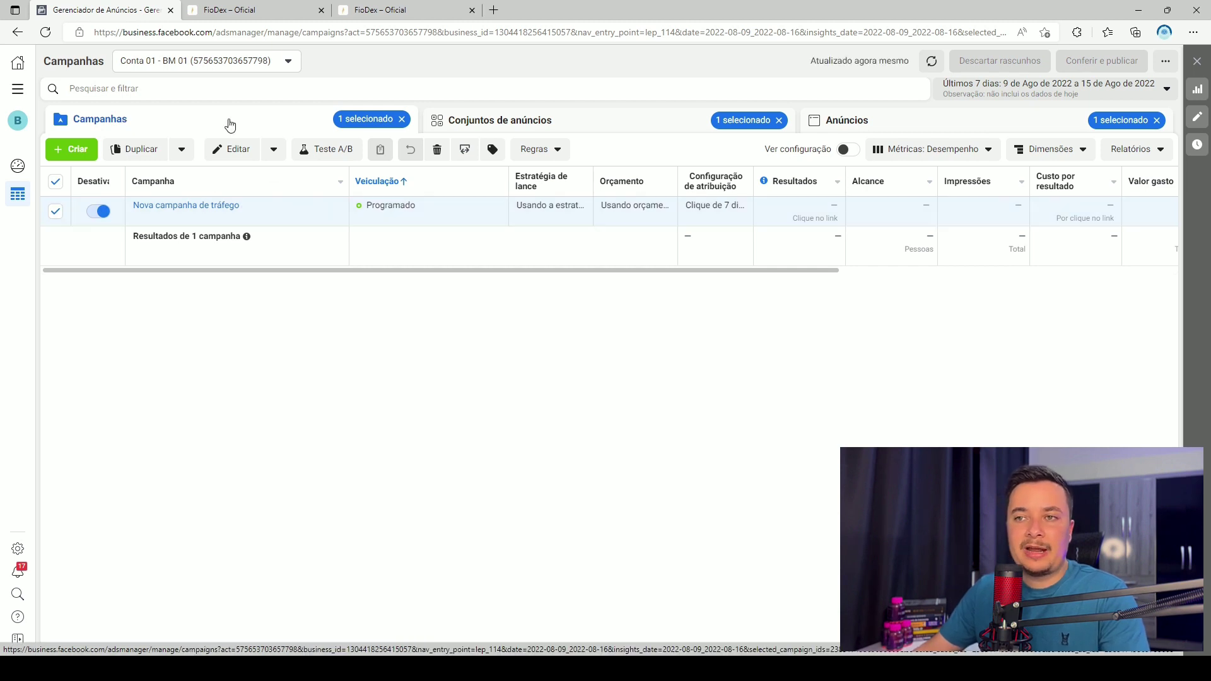
pyautogui.click(486, 128)
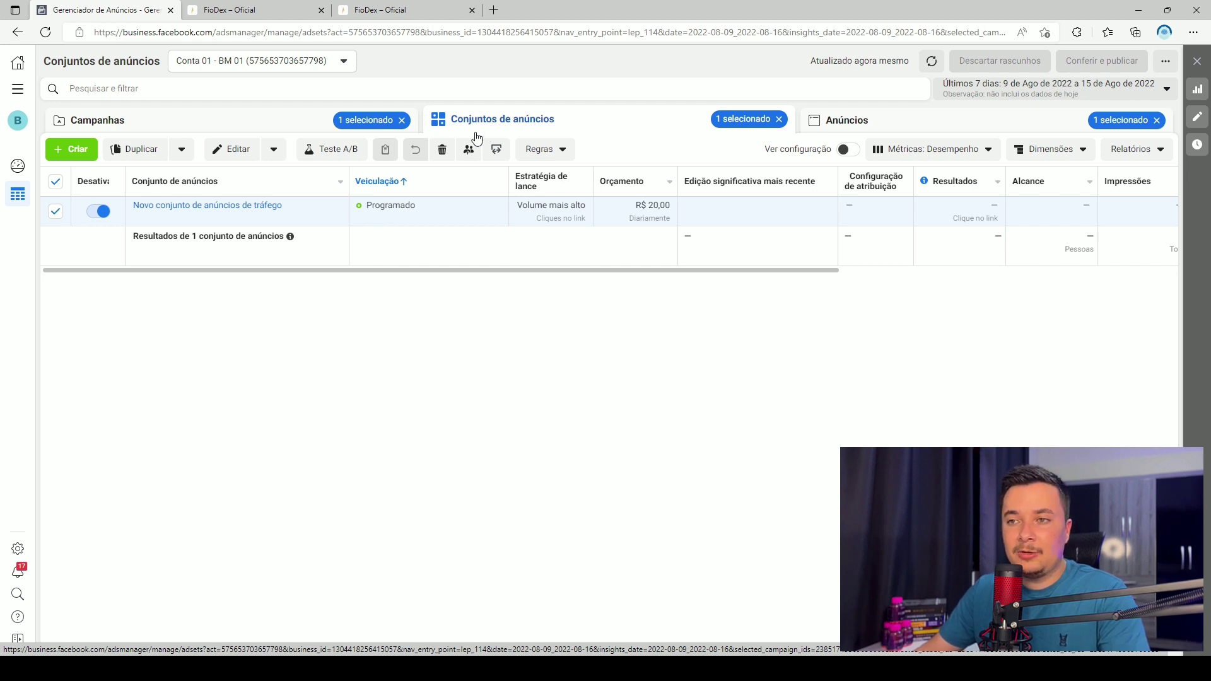
# View the placement previews of the published ad Novo anúncio de tráfego and close them
pyautogui.click(874, 119)
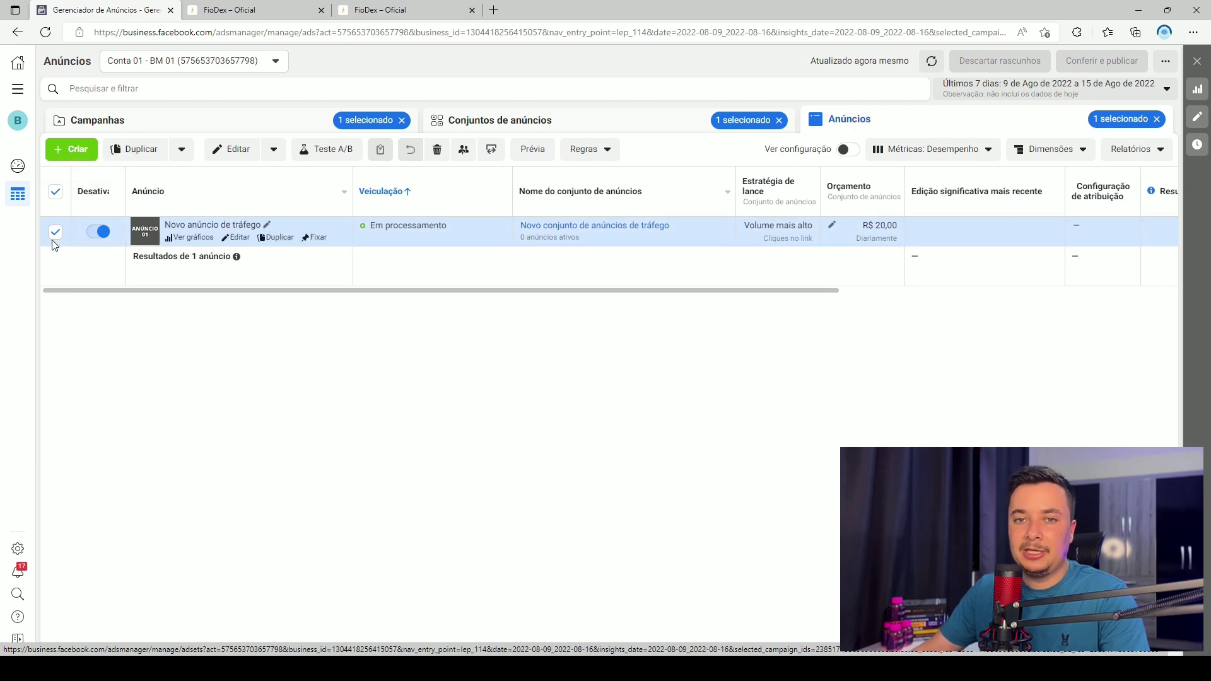
pyautogui.click(532, 149)
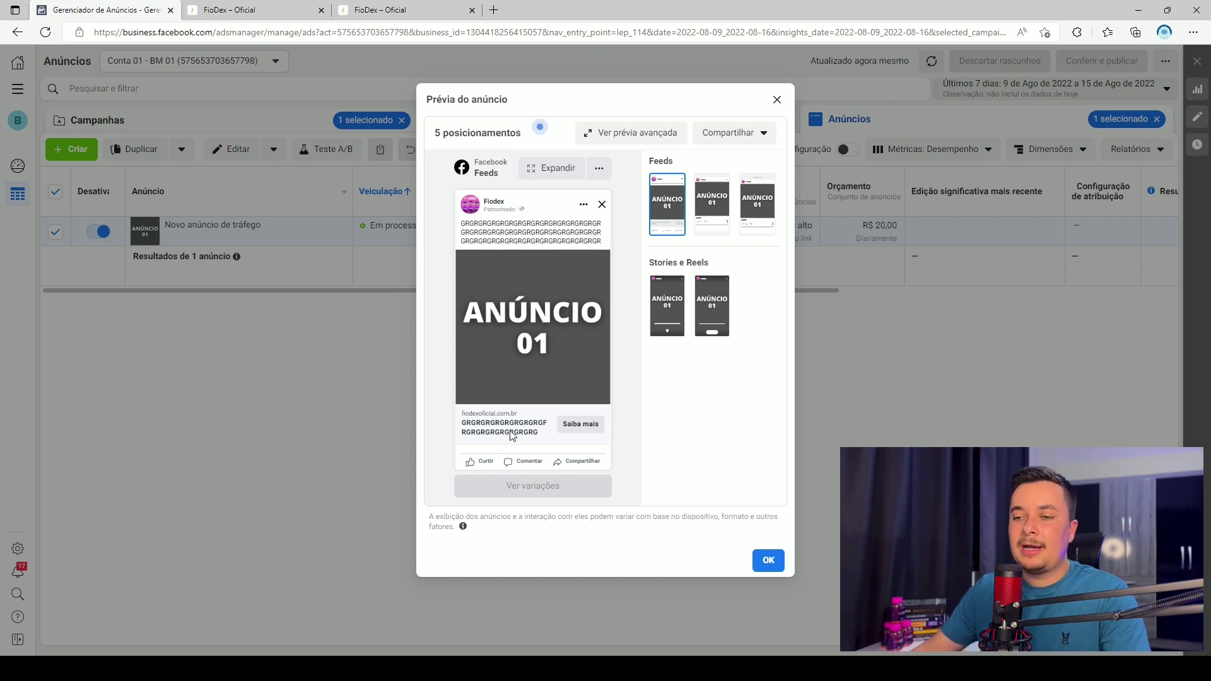
pyautogui.click(777, 100)
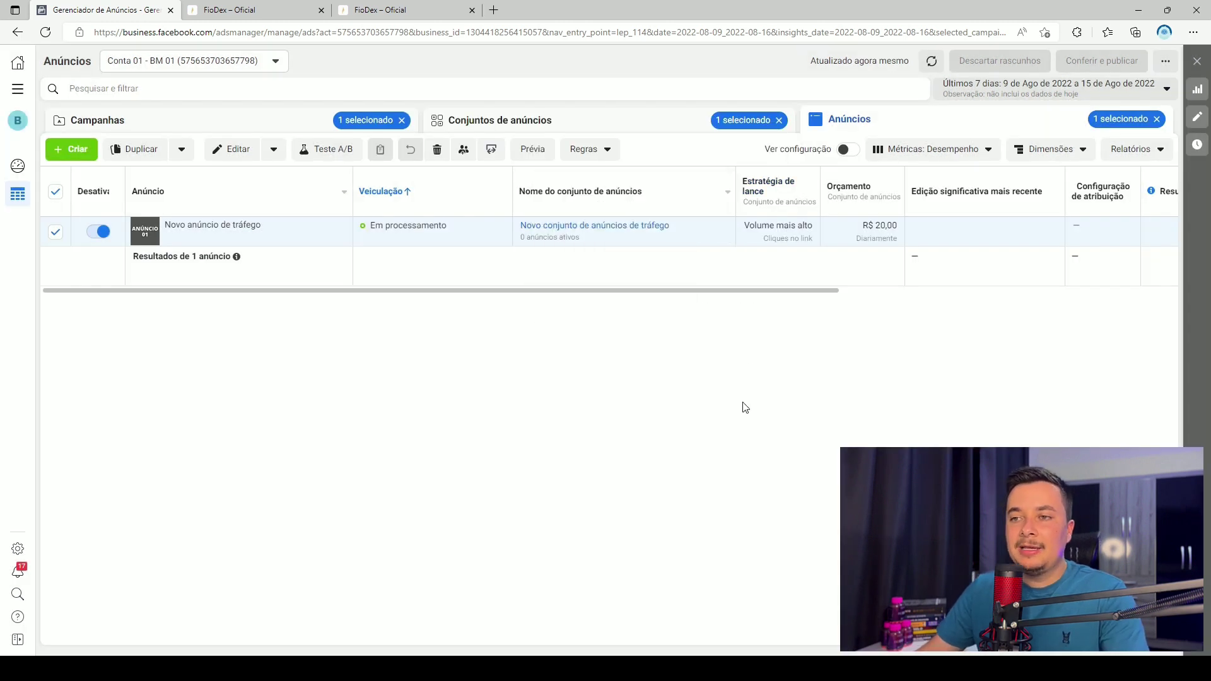